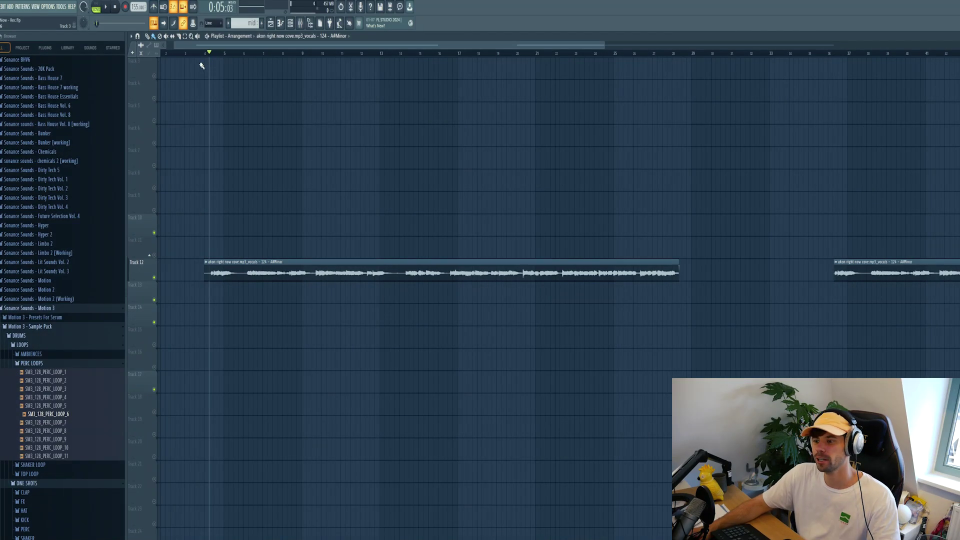
# Insert the RVox Stereo compressor on the vocal's mixer track and move its window clear for editing
pyautogui.press('space')
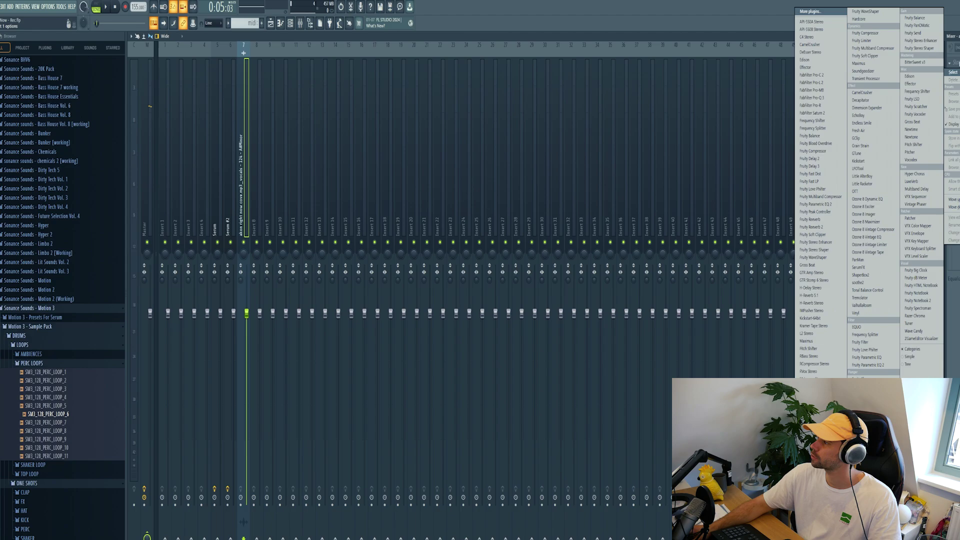
pyautogui.click(808, 371)
pyautogui.moveTo(238, 62); pyautogui.dragTo(327, 69)
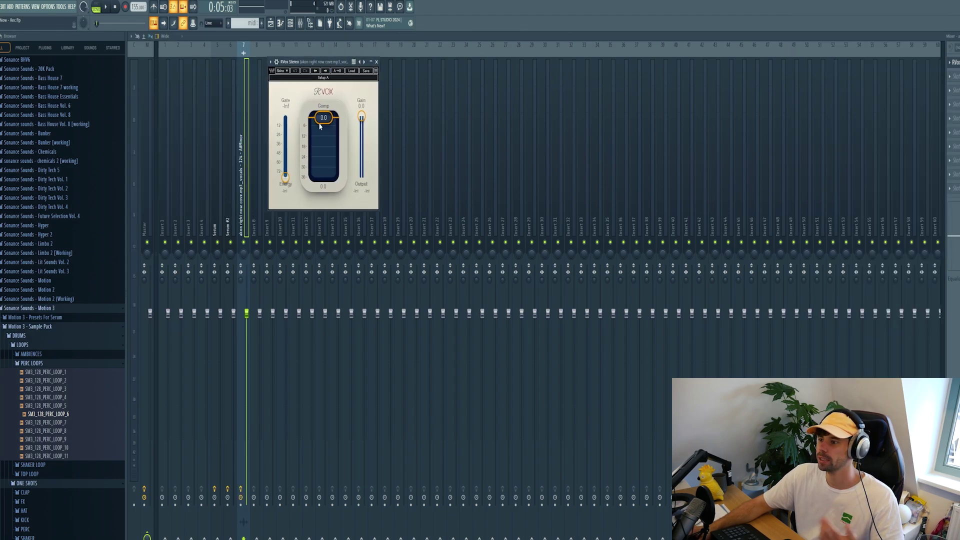
# Equalize the vocal in Pro-Q 3 with a slight dip around 302 Hz and a low-cut band just below it
pyautogui.press('space')
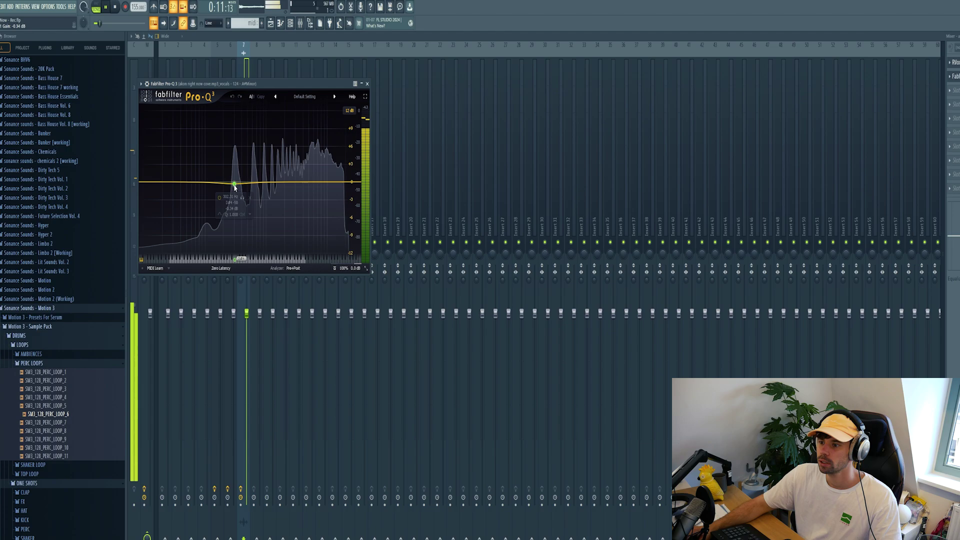
pyautogui.click(222, 186)
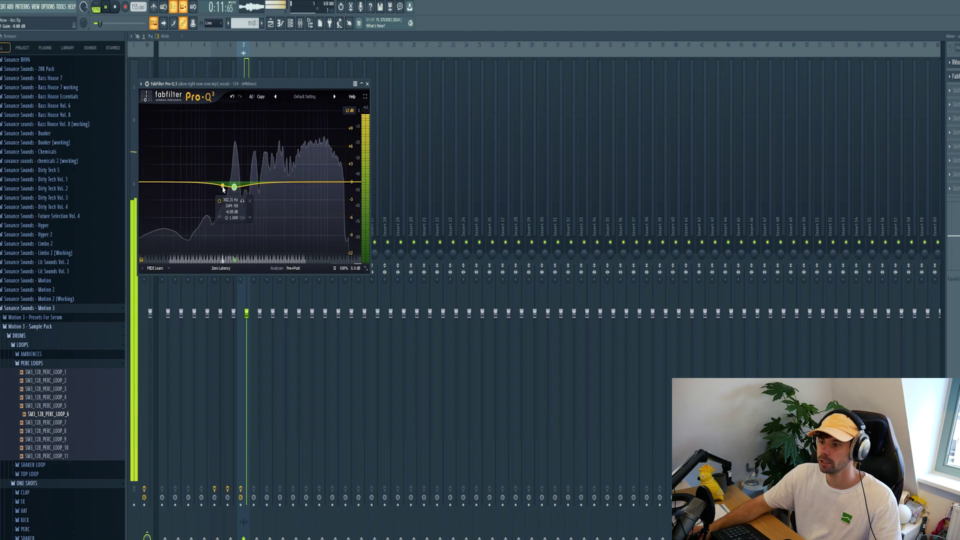
pyautogui.rightClick(223, 186)
pyautogui.moveTo(262, 226)
pyautogui.click(295, 239)
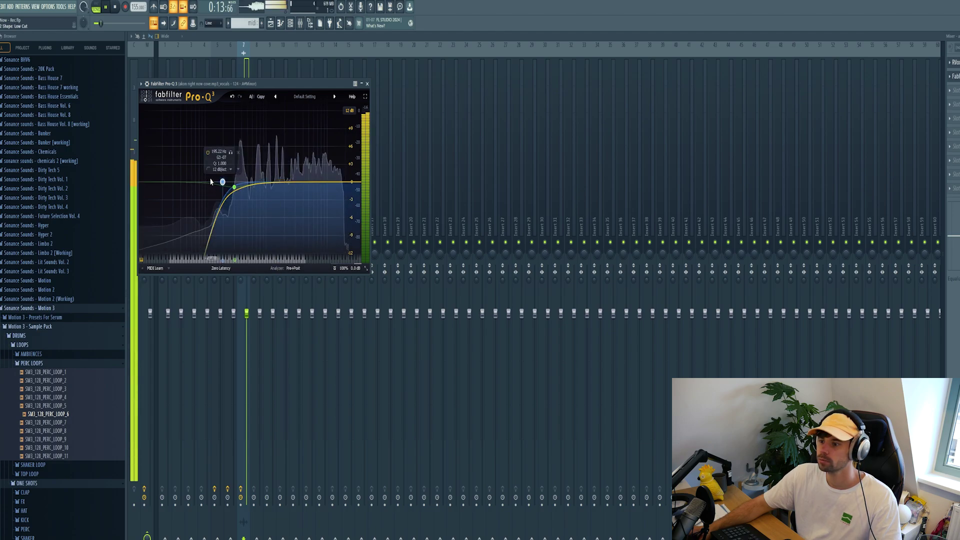
pyautogui.moveTo(223, 182); pyautogui.dragTo(228, 181)
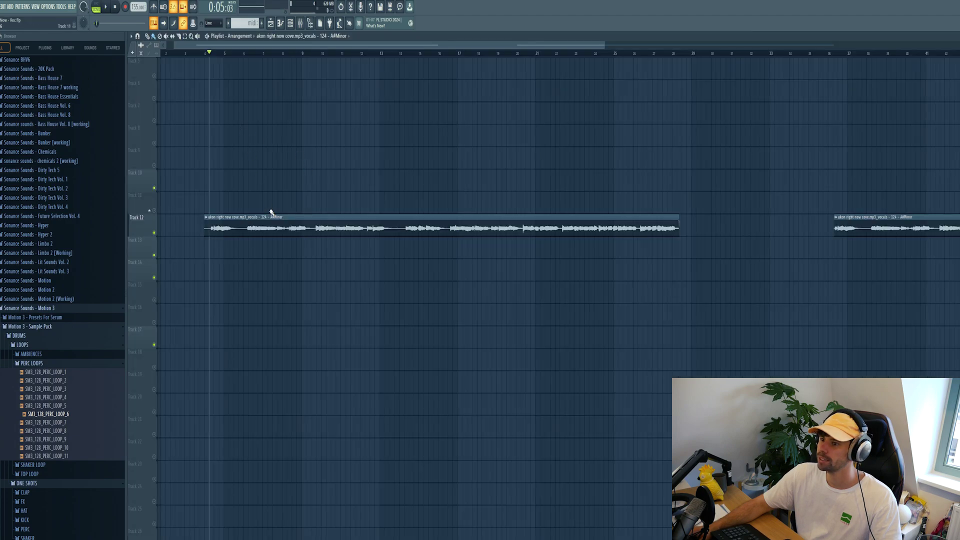
# Play the first vocal clip from its middle to locate where the drop section should start
pyautogui.scroll(-3, 271, 212)
pyautogui.moveTo(245, 168); pyautogui.dragTo(440, 356)
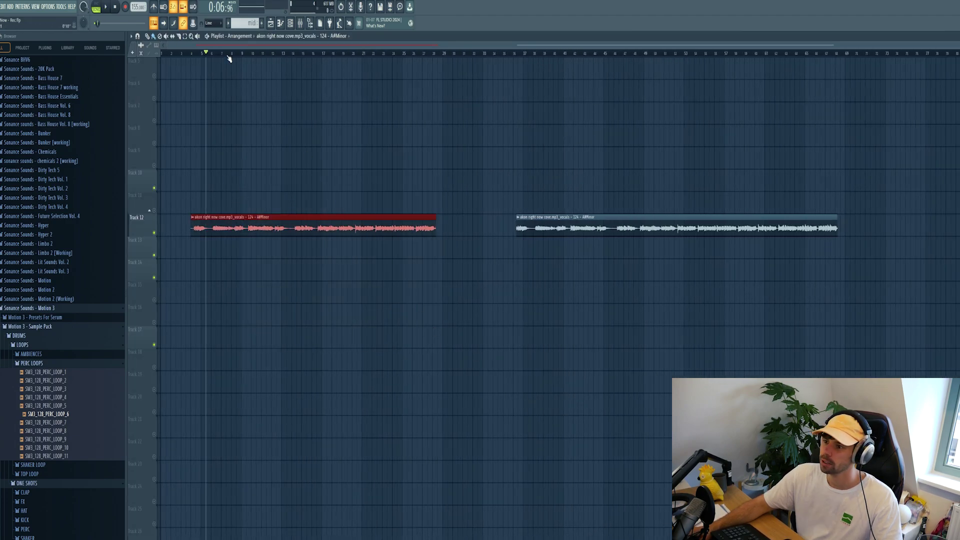
pyautogui.click(322, 54)
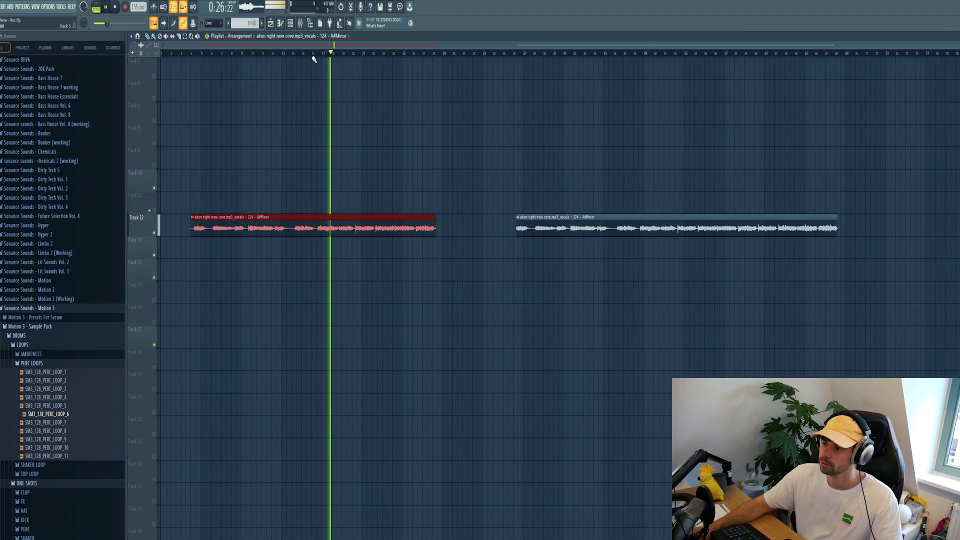
pyautogui.scroll(4, 354, 178)
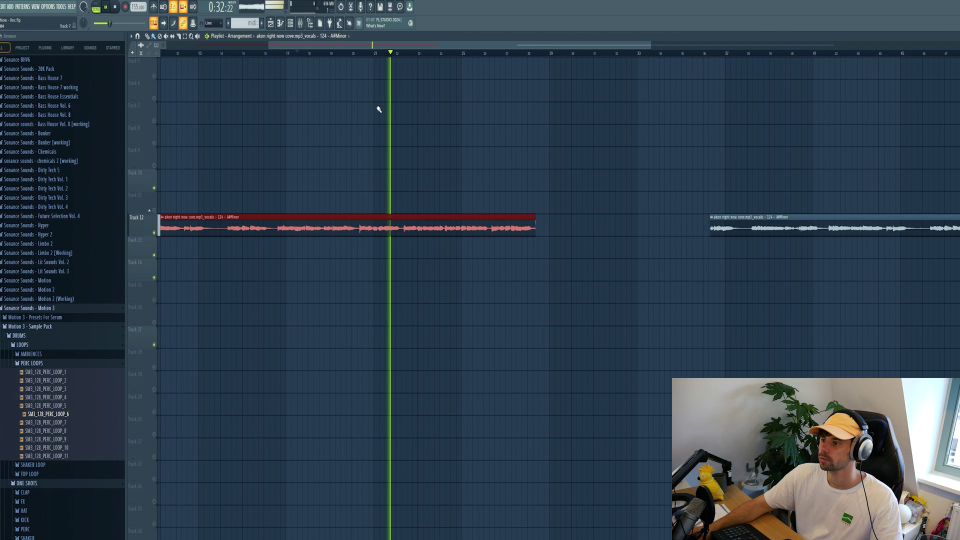
pyautogui.press('space')
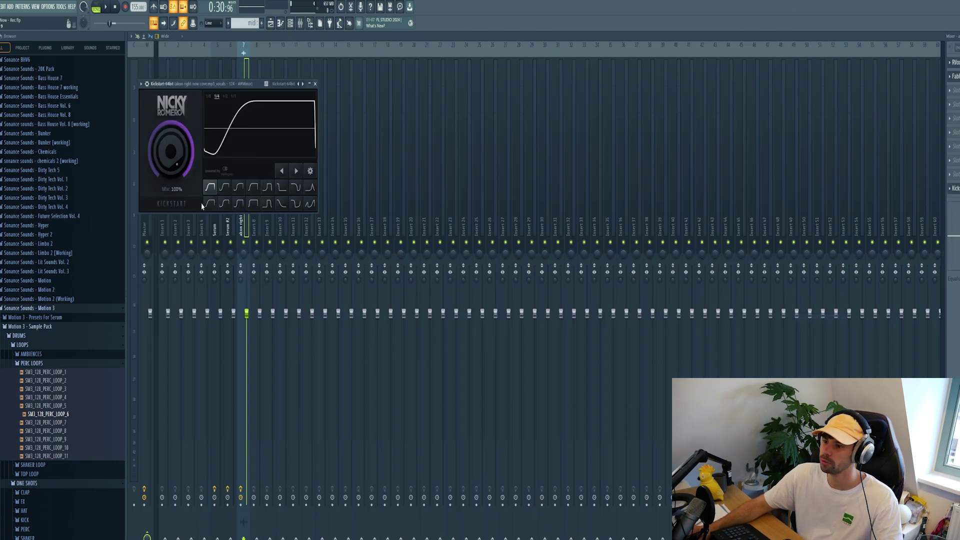
# Automate the mix level of Kickstart on the vocal, extending the clip to 41 bars and raising the level at bar 21
pyautogui.moveTo(227, 85); pyautogui.dragTo(434, 102)
pyautogui.press('Escape')
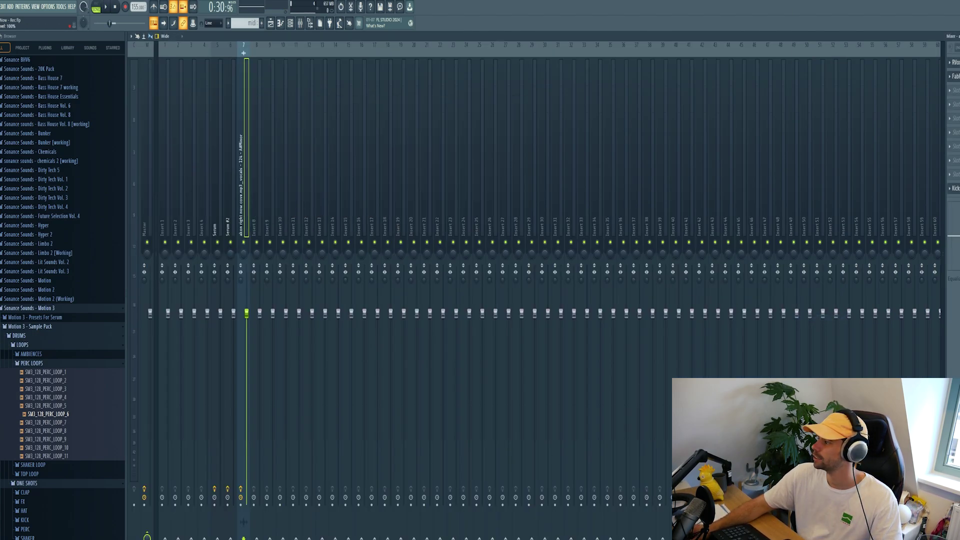
pyautogui.press('F5')
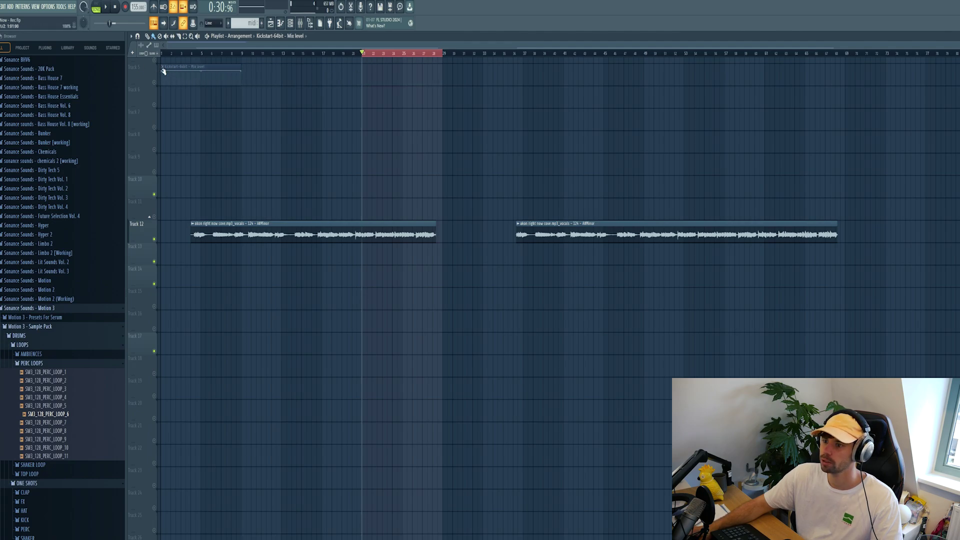
pyautogui.moveTo(240, 67); pyautogui.dragTo(572, 67)
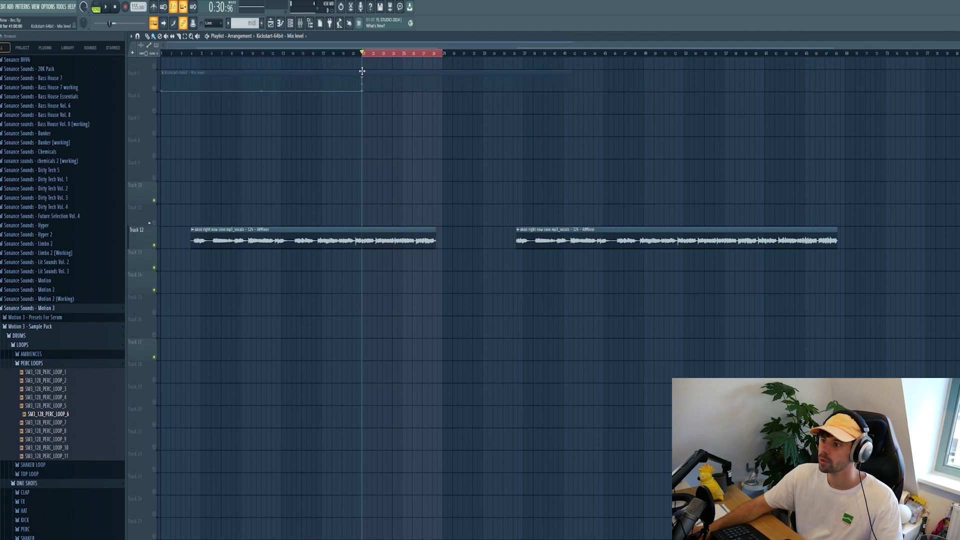
pyautogui.press('space')
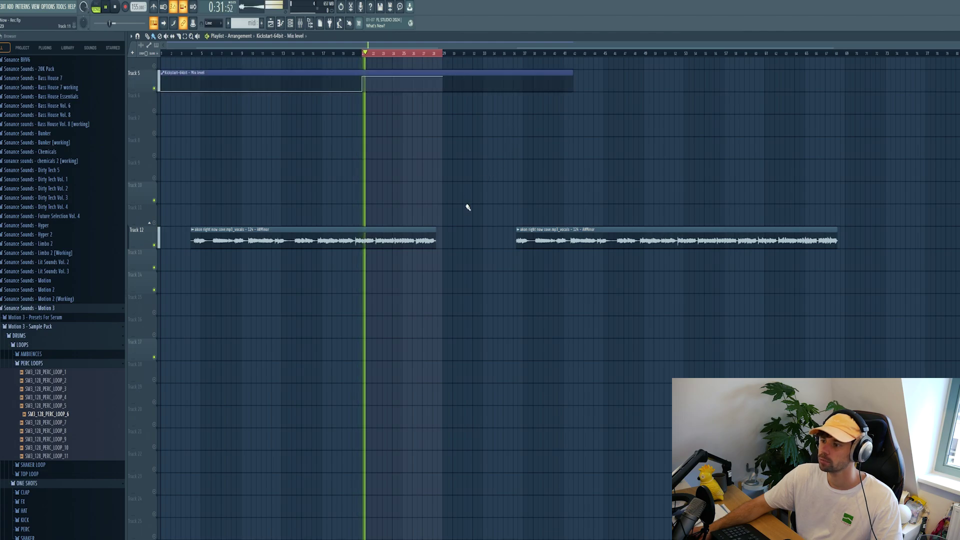
pyautogui.scroll(3, 410, 146)
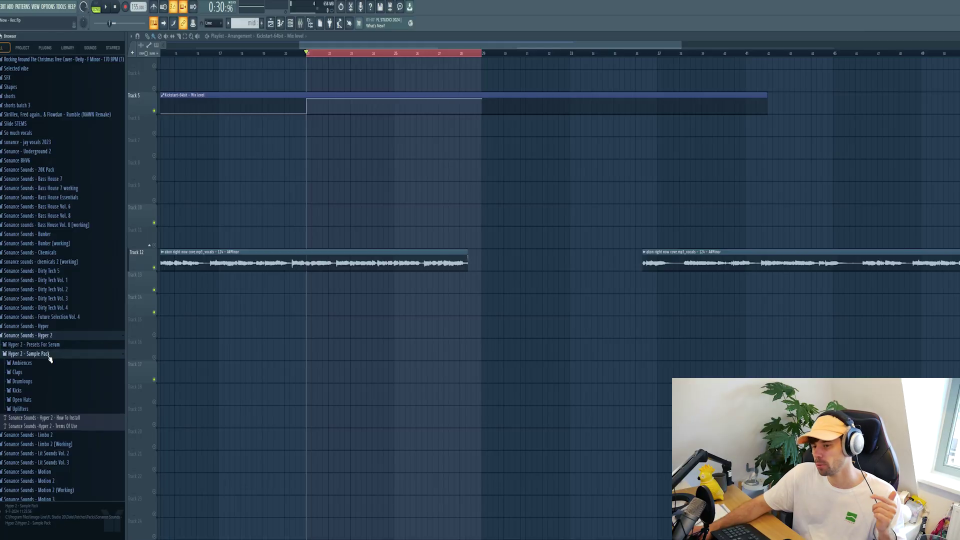
# Place the Hyper II - Kick 03 sample from the Hyper 2 sample pack on Track 13 at bar 21
pyautogui.click(41, 391)
pyautogui.click(44, 417)
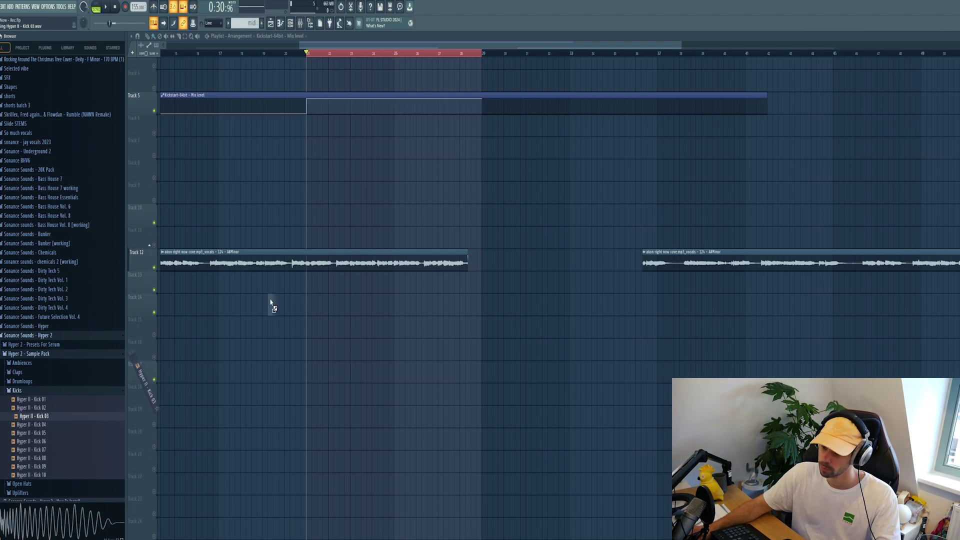
pyautogui.moveTo(271, 302); pyautogui.dragTo(307, 282)
# Audition other Hyper II kick samples from the same folder for comparison
pyautogui.click(28, 450)
pyautogui.click(25, 458)
pyautogui.click(22, 467)
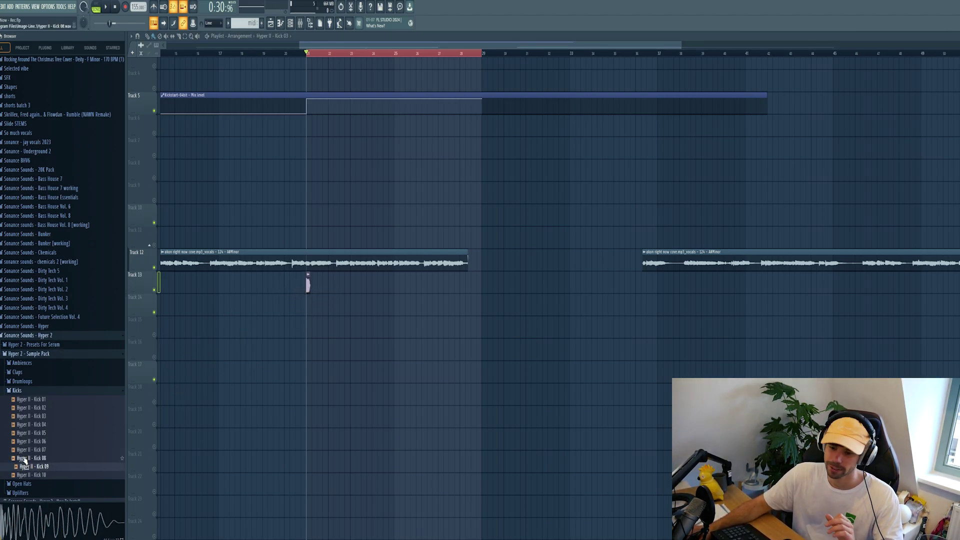
pyautogui.click(24, 451)
pyautogui.click(27, 442)
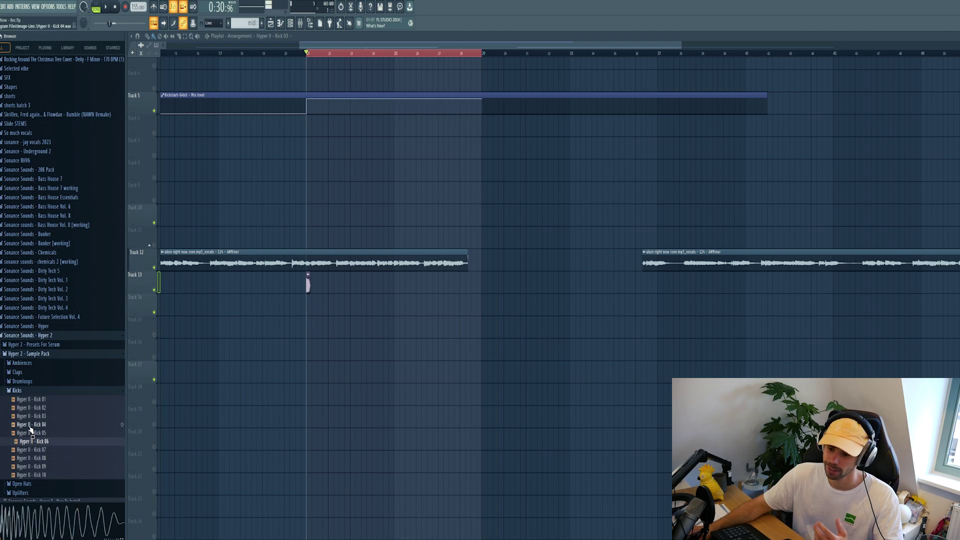
pyautogui.click(30, 425)
# Add three more Kick 03 hits on Track 13 to form a four-on-the-floor bar at bar 21, and play it back
pyautogui.scroll(5, 340, 317)
pyautogui.click(316, 289)
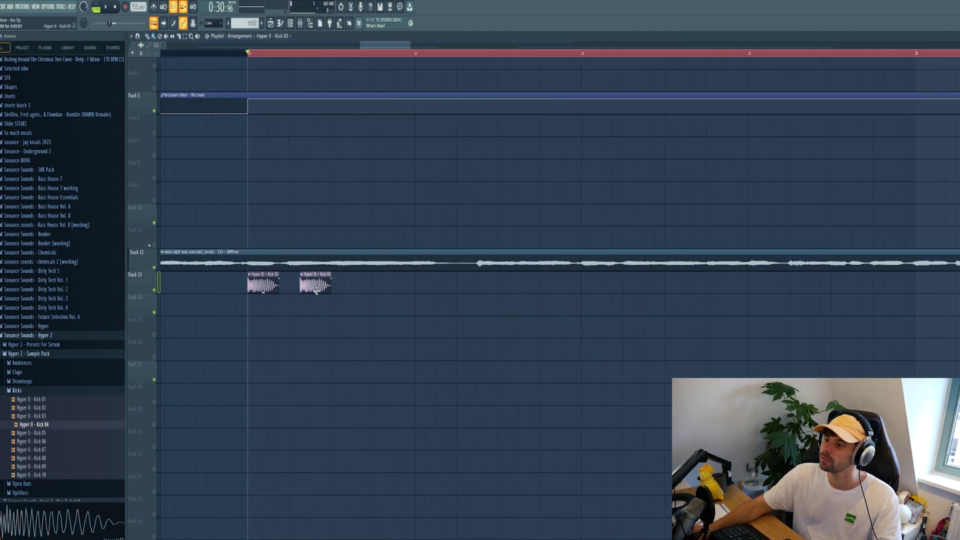
pyautogui.moveTo(354, 283); pyautogui.dragTo(375, 283)
pyautogui.scroll(-4, 165, 284)
pyautogui.moveTo(185, 283); pyautogui.dragTo(272, 284)
pyautogui.press('Up')
pyautogui.press('Up')
pyautogui.press('Up')
pyautogui.press('space')
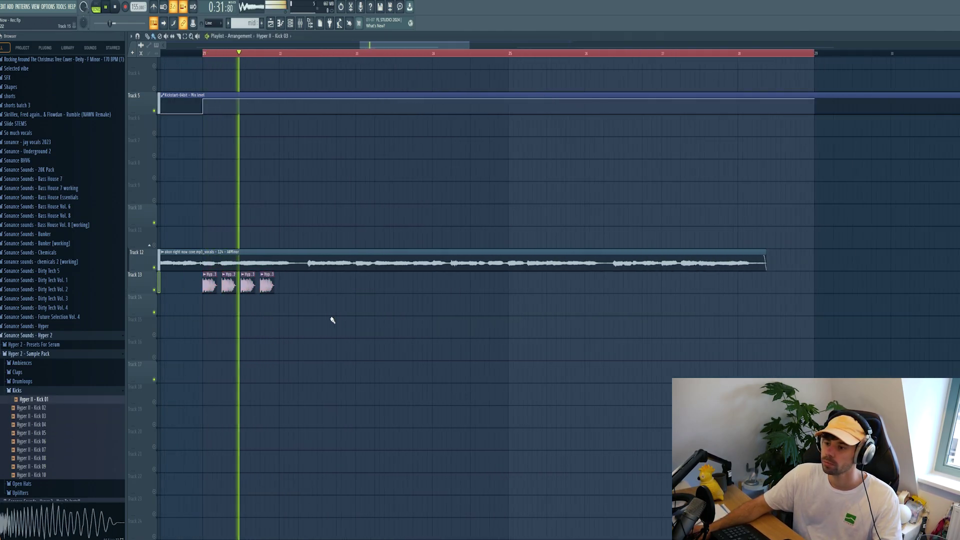
# Duplicate the one-bar kick pattern seven times to fill the looped section from bar 21
pyautogui.hotkey('ctrl', 'b')
pyautogui.scroll(-4, 302, 167)
pyautogui.hotkey('ctrl', 'b')
pyautogui.hotkey('ctrl', 'b')
pyautogui.hotkey('ctrl', 'b')
pyautogui.hotkey('ctrl', 'b')
pyautogui.hotkey('ctrl', 'b')
pyautogui.hotkey('ctrl', 'b')
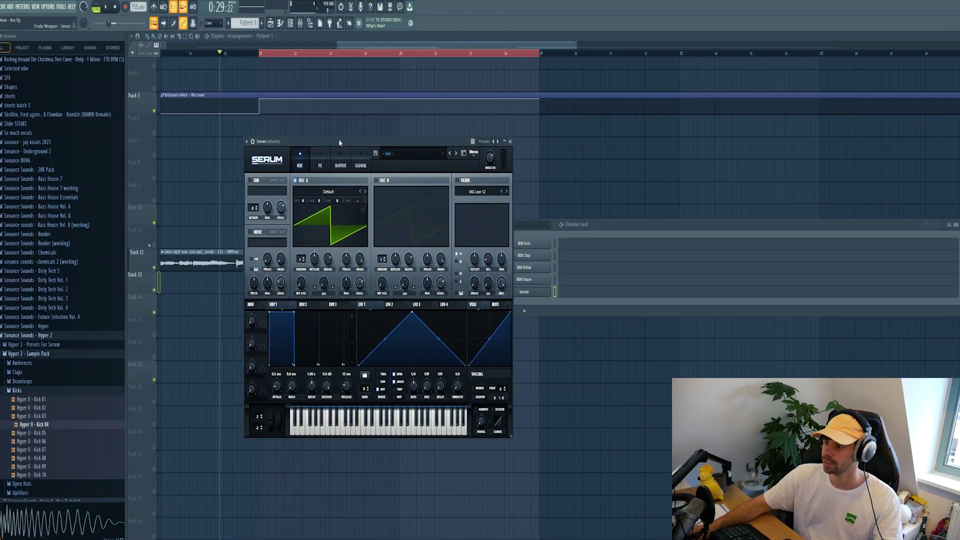
# Browse the bass presets of the Sonance Sounds - Hyper 2 bank in Serum and load Bass - Mirage
pyautogui.click(406, 157)
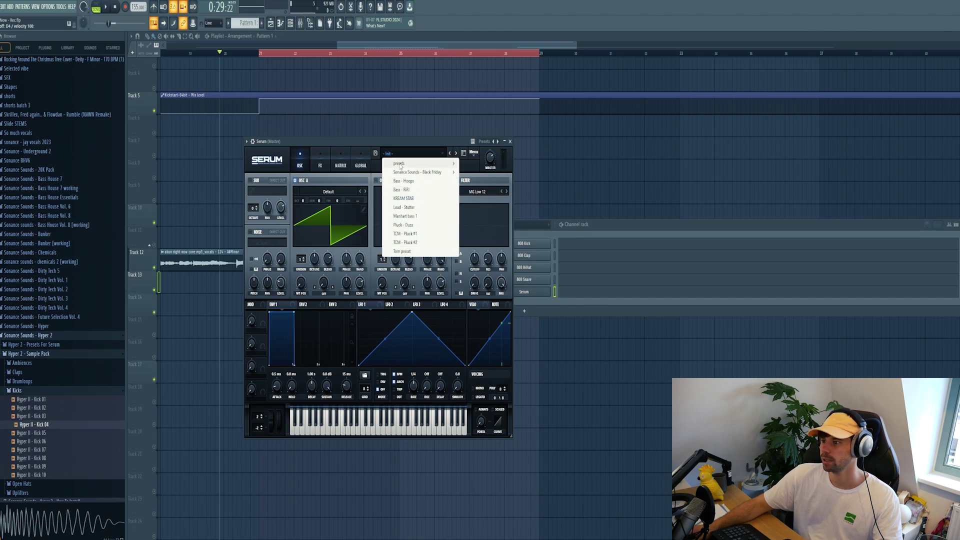
pyautogui.moveTo(425, 164)
pyautogui.moveTo(500, 398)
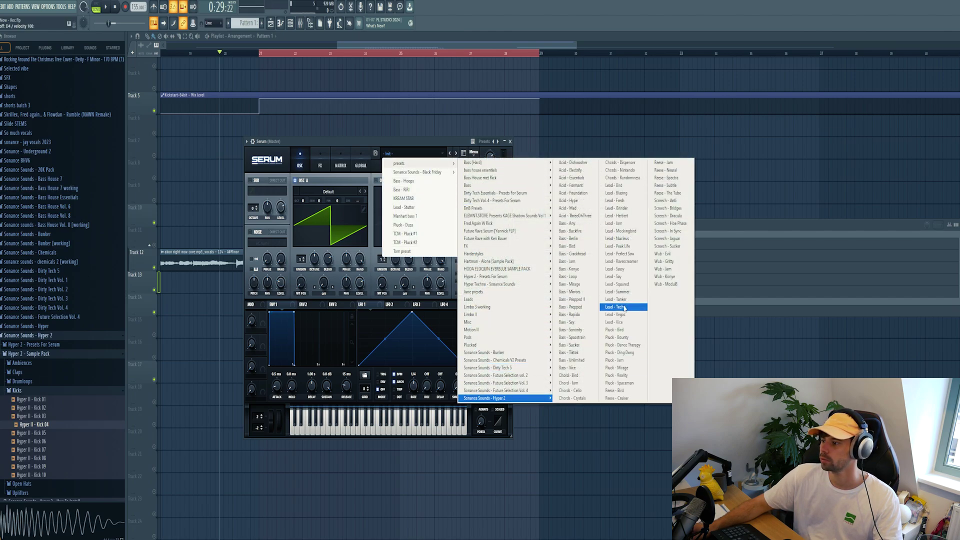
pyautogui.click(580, 270)
pyautogui.click(456, 154)
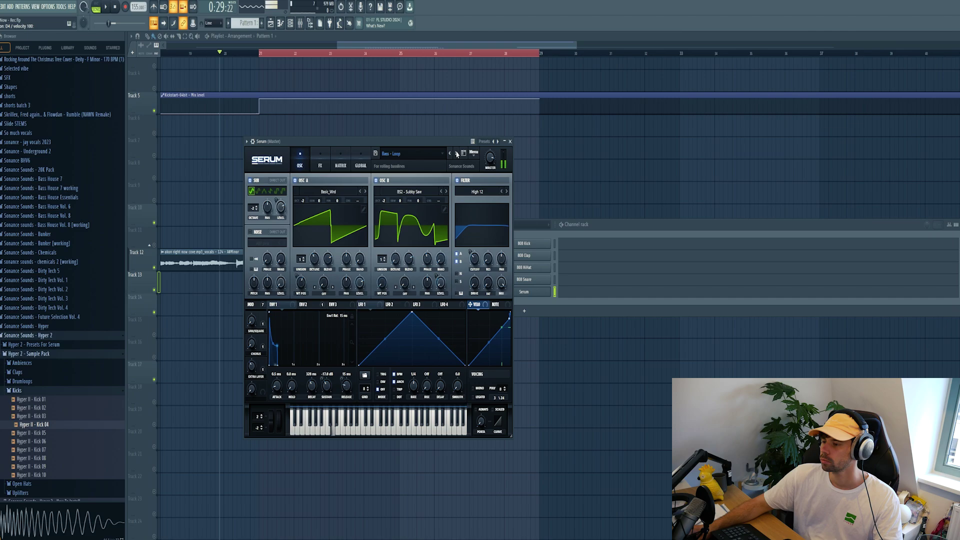
pyautogui.click(457, 154)
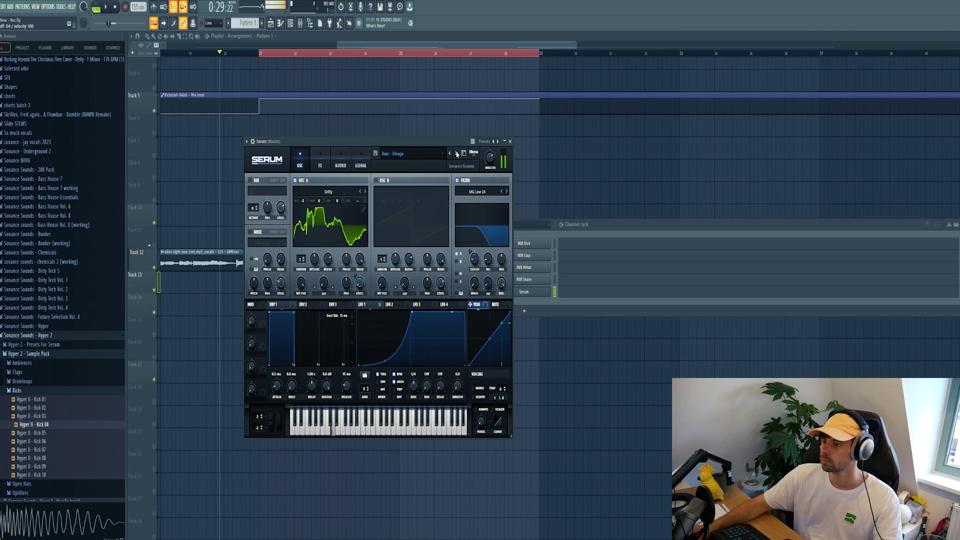
# Open the piano roll for Serum, draw one-bar A#4 and C#5 notes in succession, and play them back
pyautogui.click(578, 294)
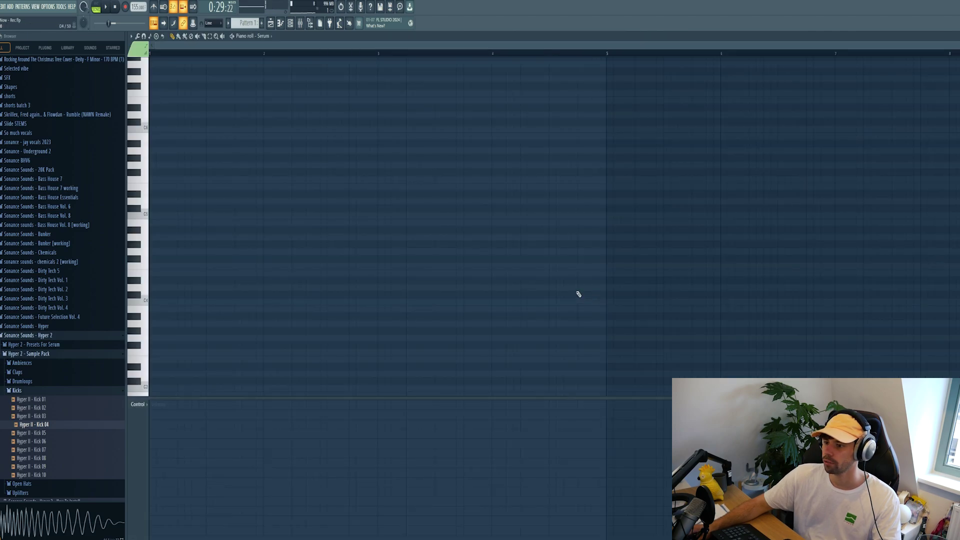
pyautogui.click(269, 23)
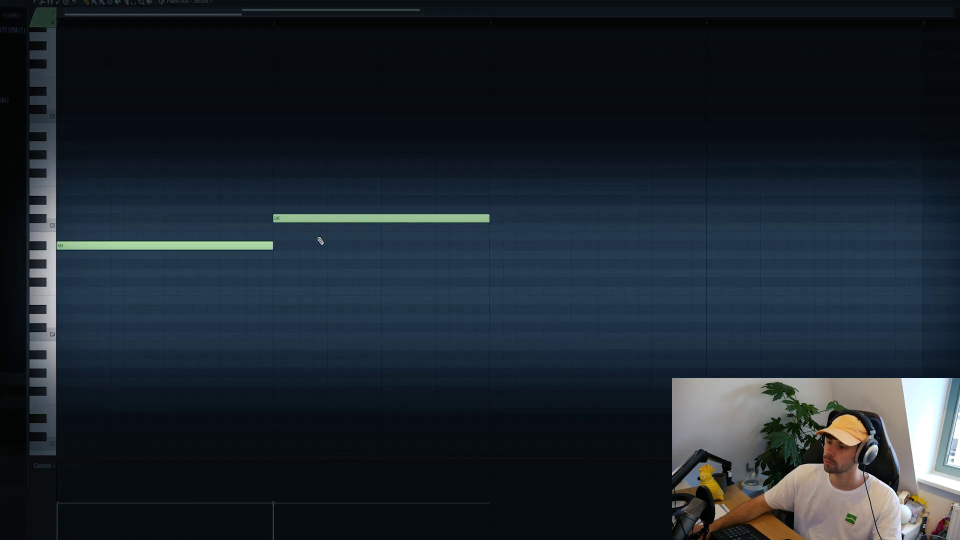
pyautogui.press('space')
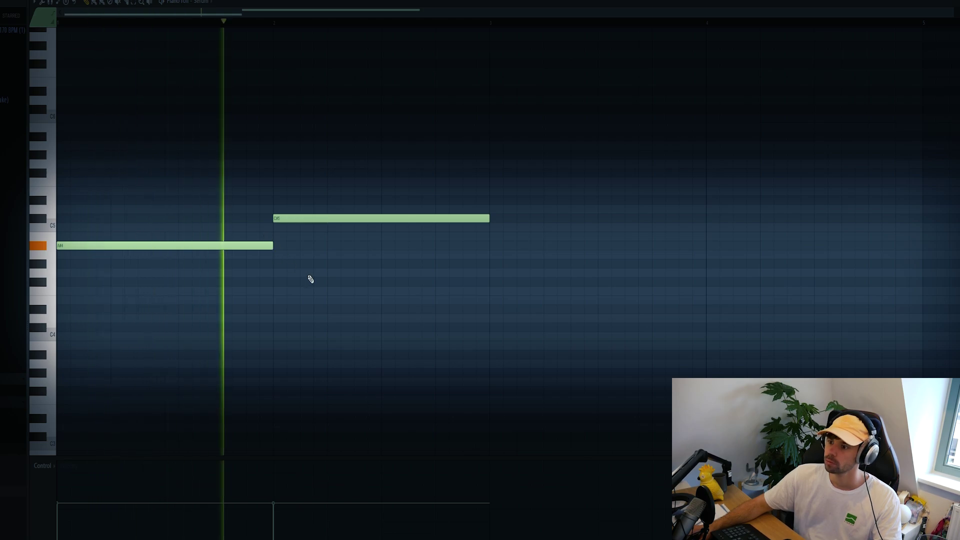
pyautogui.press('space')
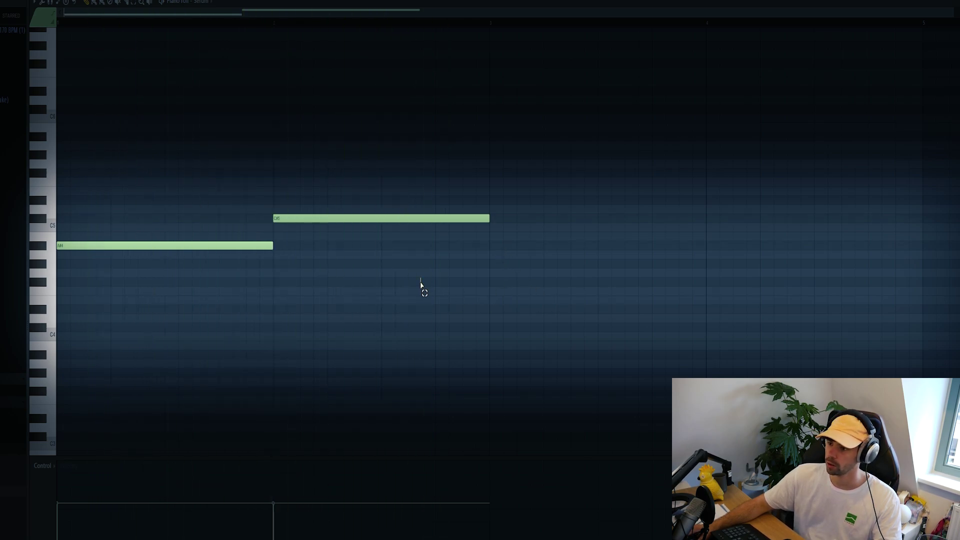
# Add a one-bar G#4 note in the third bar and play back the bass line
pyautogui.keyDown('ctrl'); pyautogui.click(258, 244); pyautogui.keyUp('ctrl')
pyautogui.moveTo(472, 245); pyautogui.dragTo(508, 272)
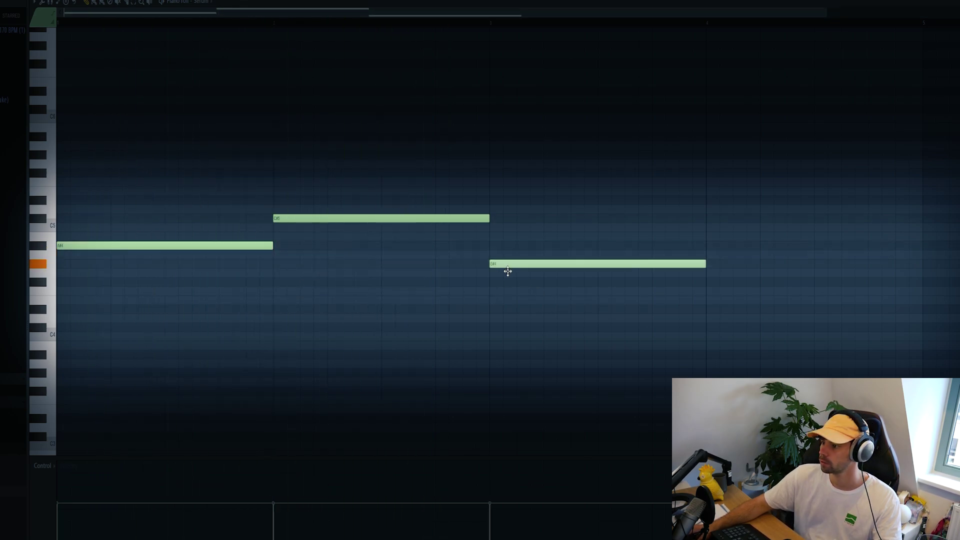
pyautogui.scroll(-1, 240, 319)
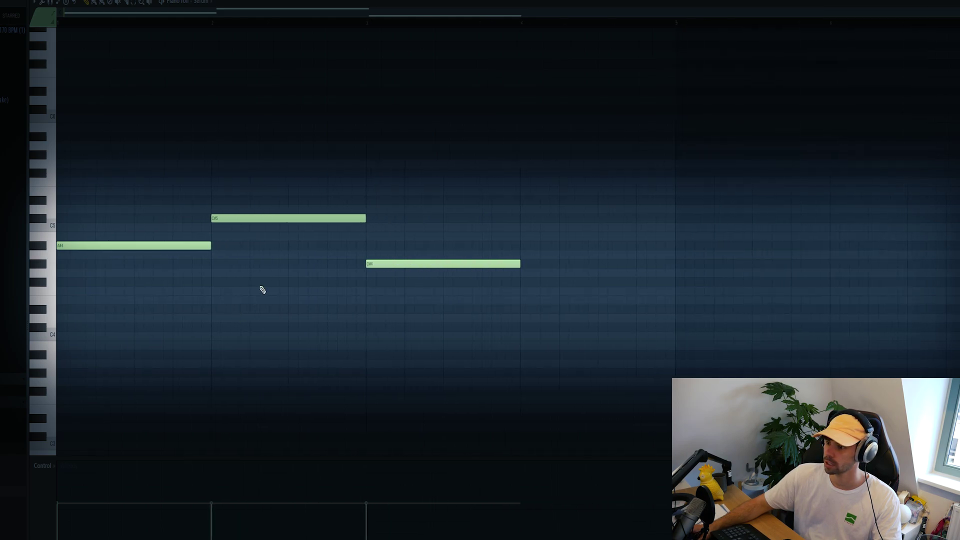
pyautogui.press('space')
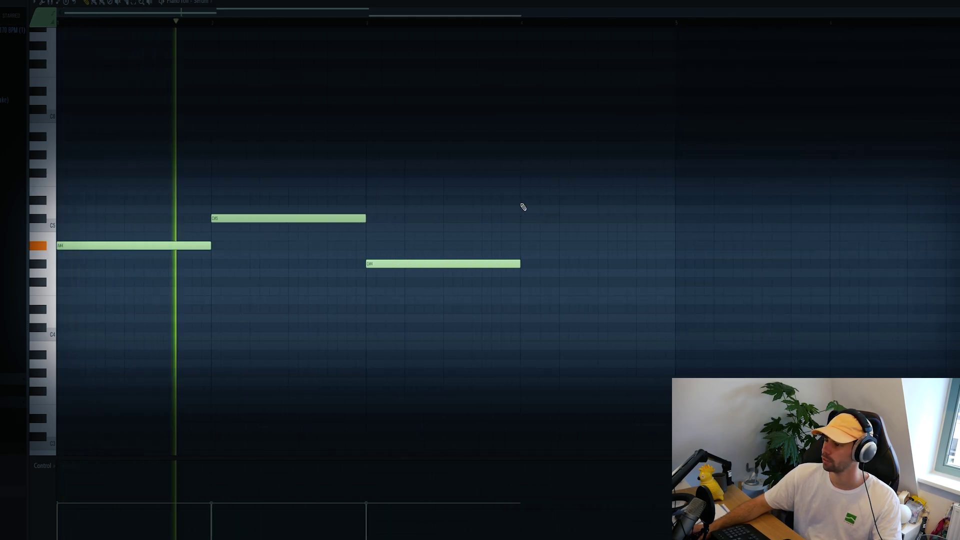
# Add a one-bar note in the fourth bar, try it at D#5, then move it down to F#4 and play it back
pyautogui.click(537, 210)
pyautogui.moveTo(537, 210); pyautogui.dragTo(536, 201)
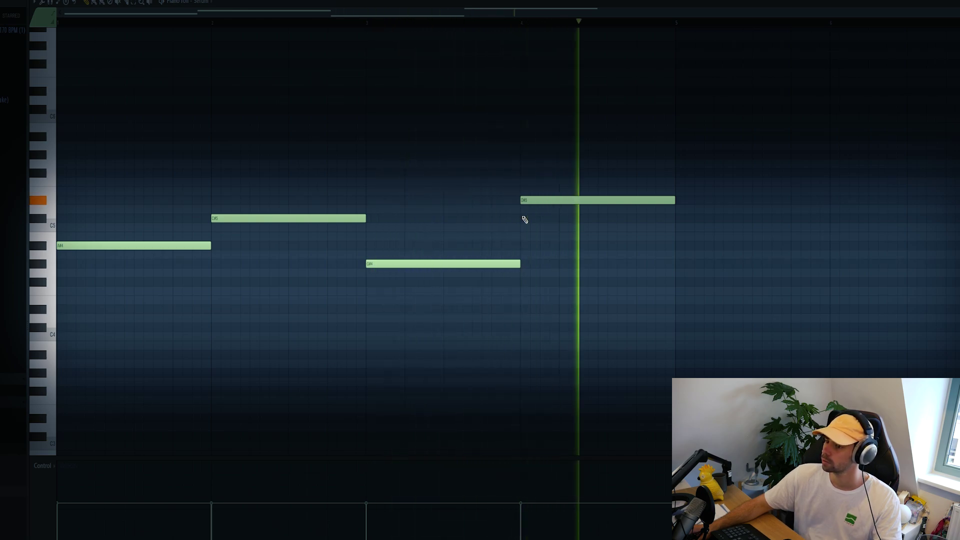
pyautogui.press('space')
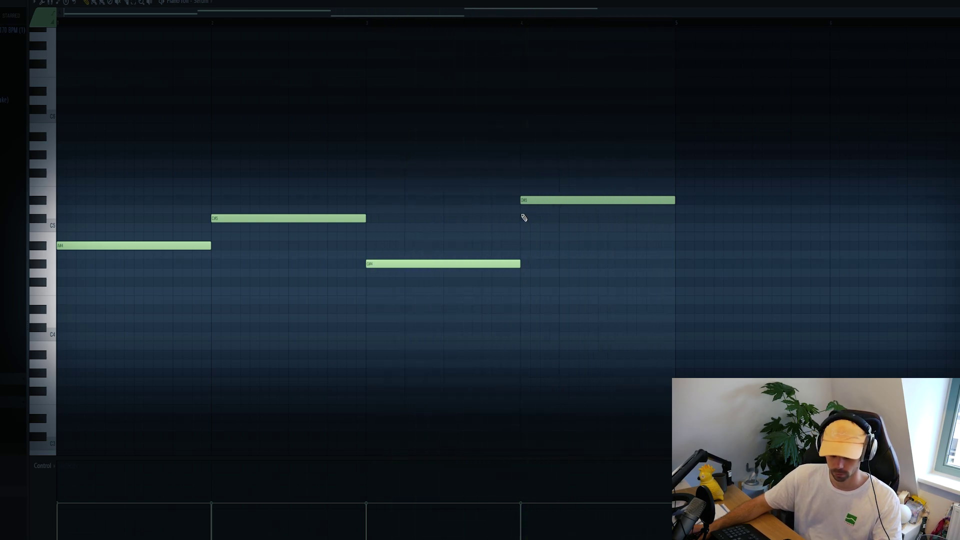
pyautogui.moveTo(542, 204); pyautogui.dragTo(537, 289)
pyautogui.press('space')
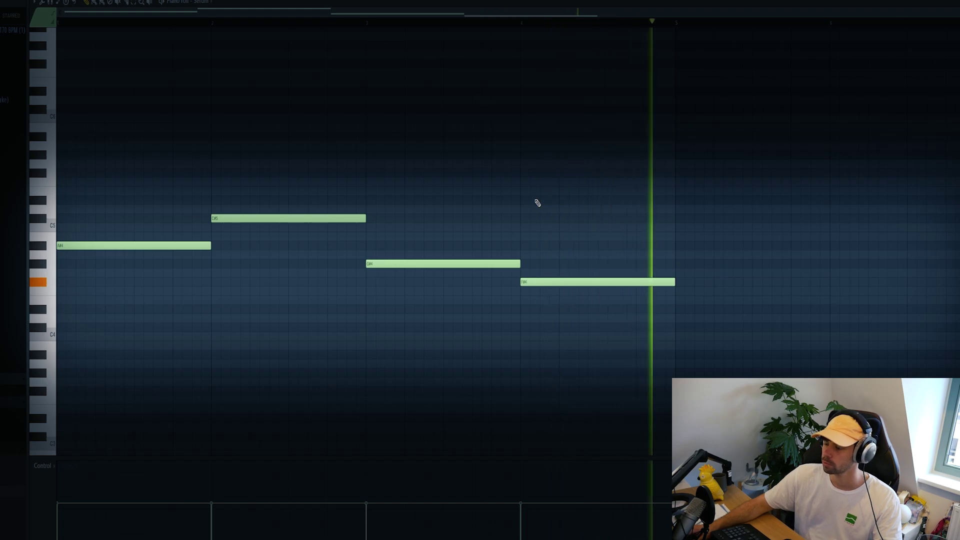
# Stop playback, add CamelCrusher to the Serum bass mixer channel, and change its patch from American Crunch to the next one
pyautogui.press('space')
pyautogui.scroll(-1, 277, 245)
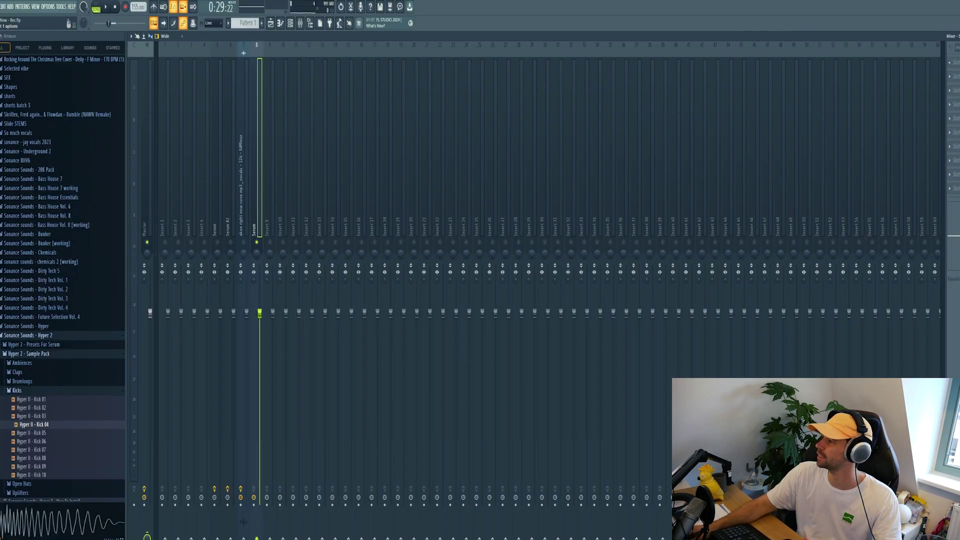
pyautogui.click(949, 62)
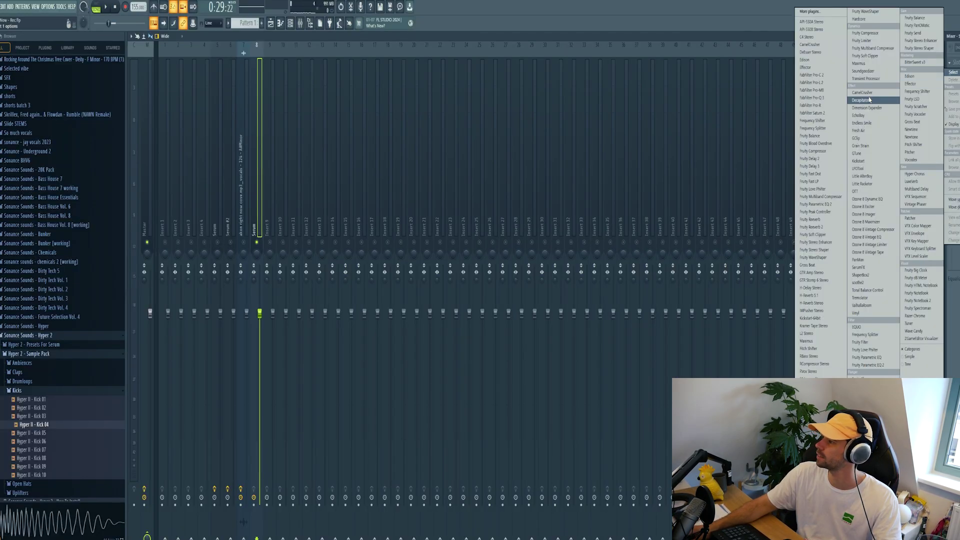
pyautogui.click(870, 94)
pyautogui.moveTo(189, 98); pyautogui.dragTo(410, 209)
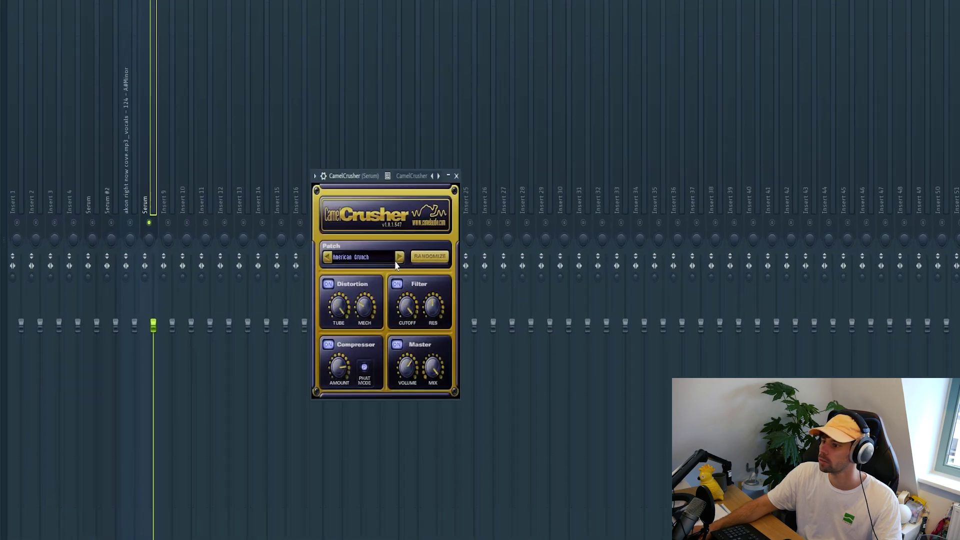
pyautogui.click(399, 257)
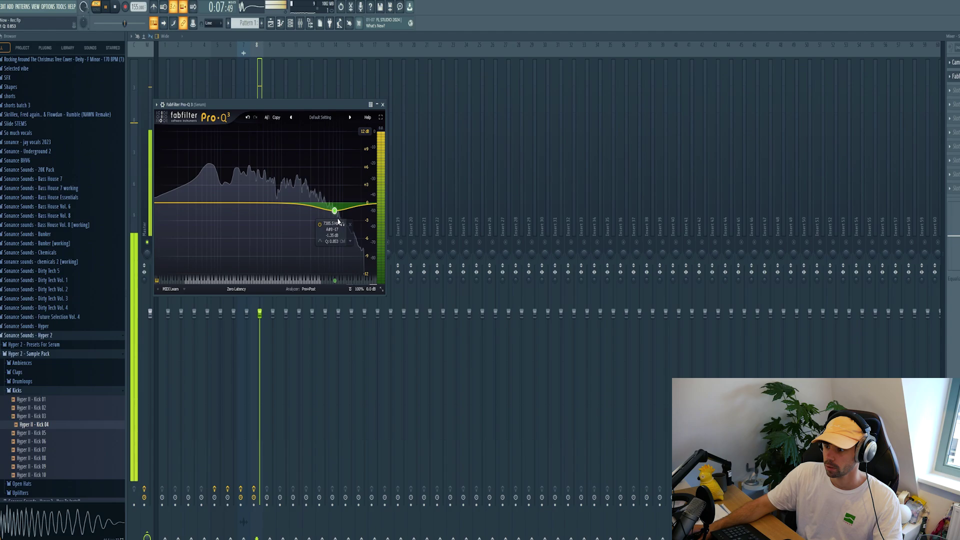
# Shape the bass in Pro-Q 3 with a gentle high band and a soloed low band near 176 Hz, then add Kickstart
pyautogui.moveTo(343, 226); pyautogui.dragTo(341, 224)
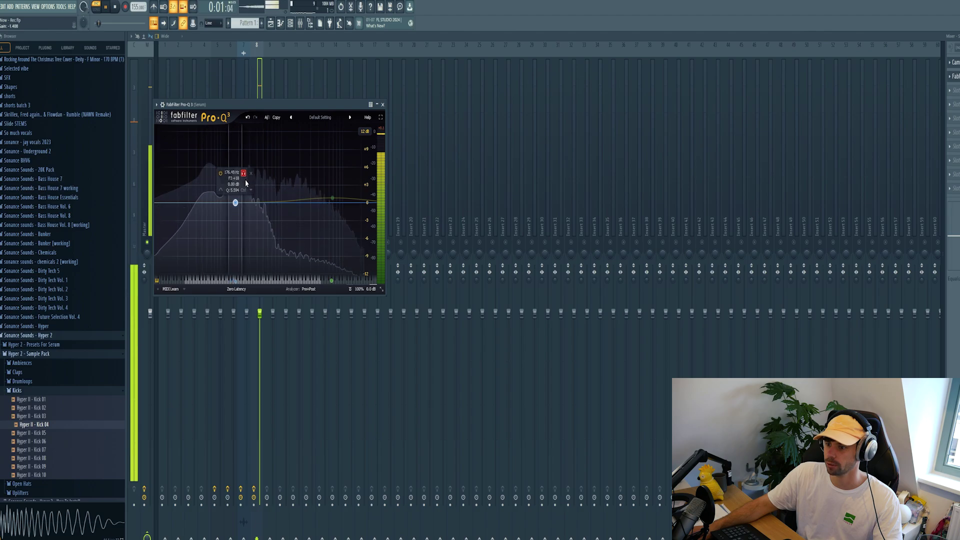
pyautogui.moveTo(246, 183); pyautogui.dragTo(252, 183)
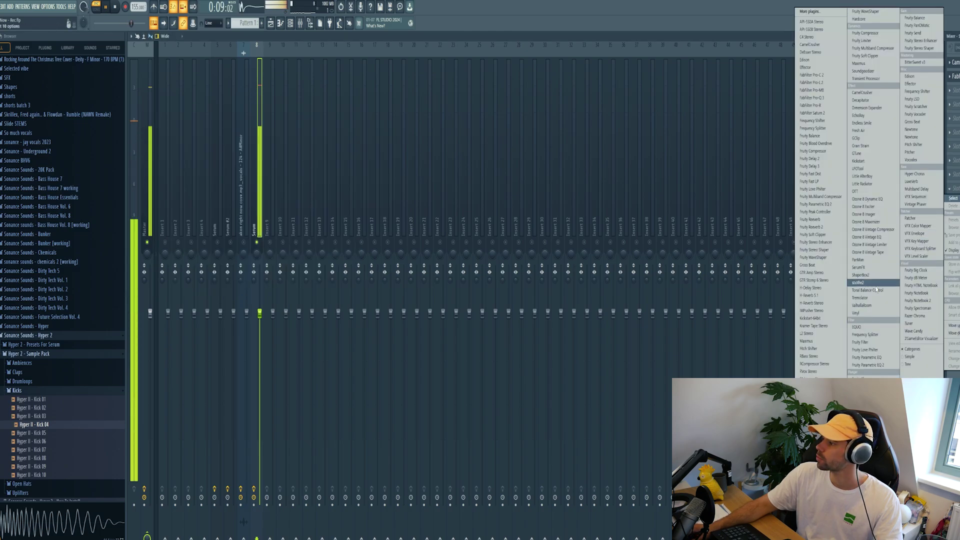
pyautogui.click(814, 318)
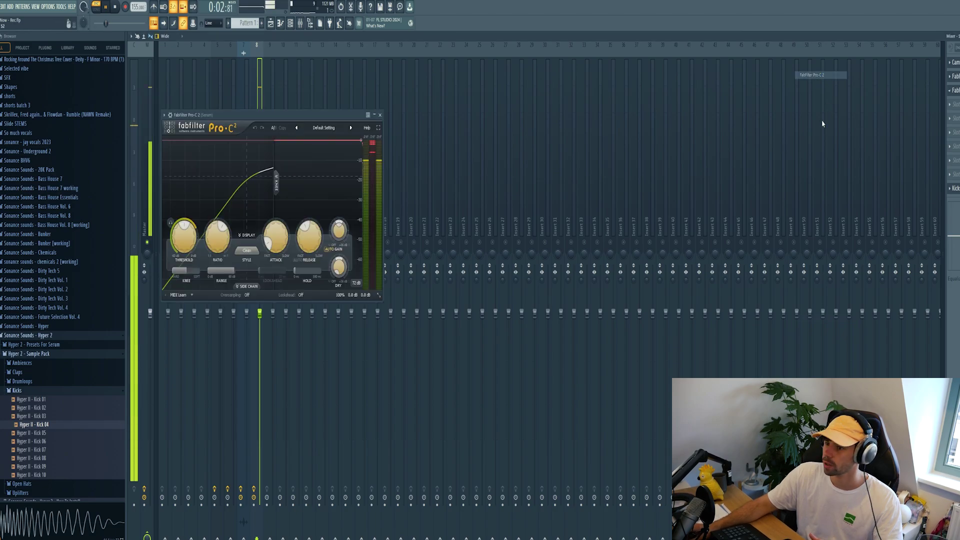
# Compress the bass channel with FabFilter Pro-C 2, raising the threshold and adjusting the attack during playback
pyautogui.scroll(5, 188, 243)
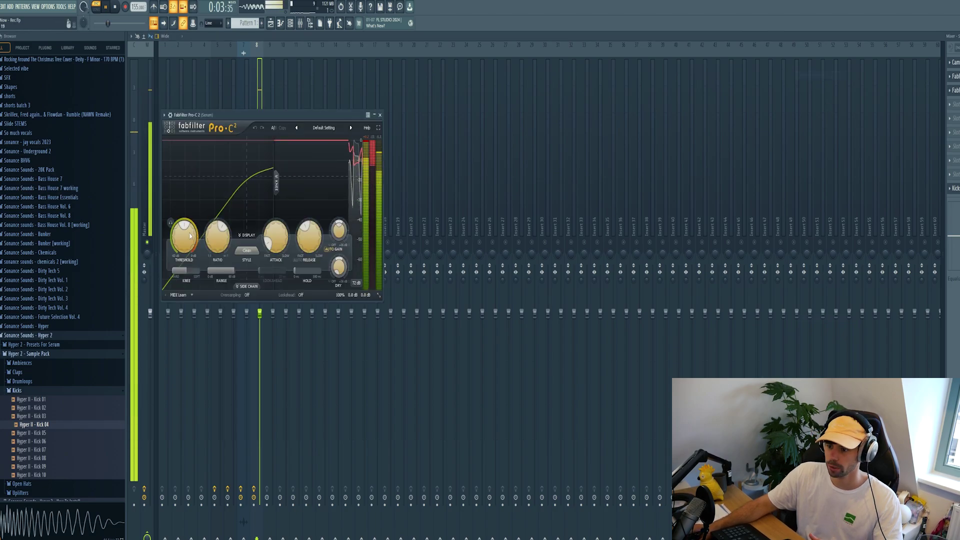
pyautogui.moveTo(188, 243); pyautogui.dragTo(188, 247)
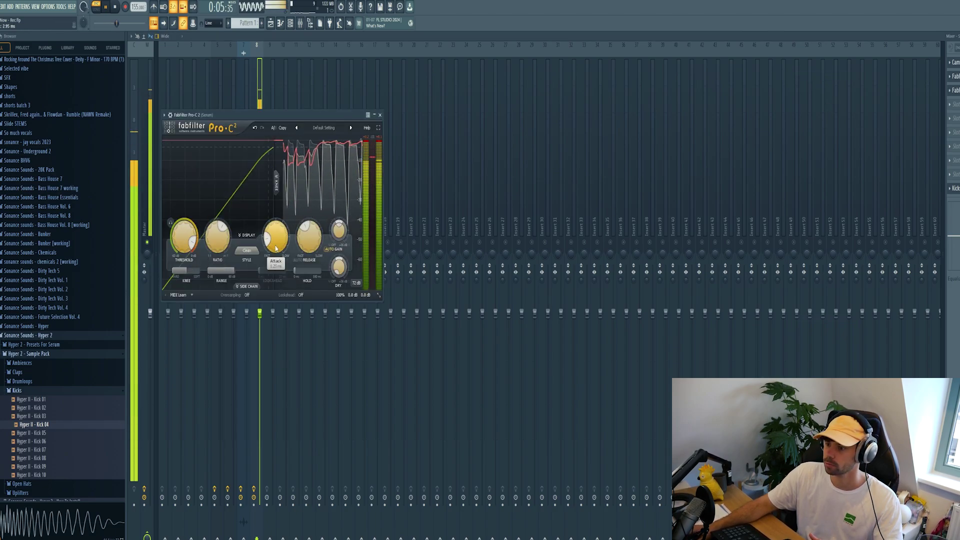
pyautogui.moveTo(275, 254); pyautogui.dragTo(275, 249)
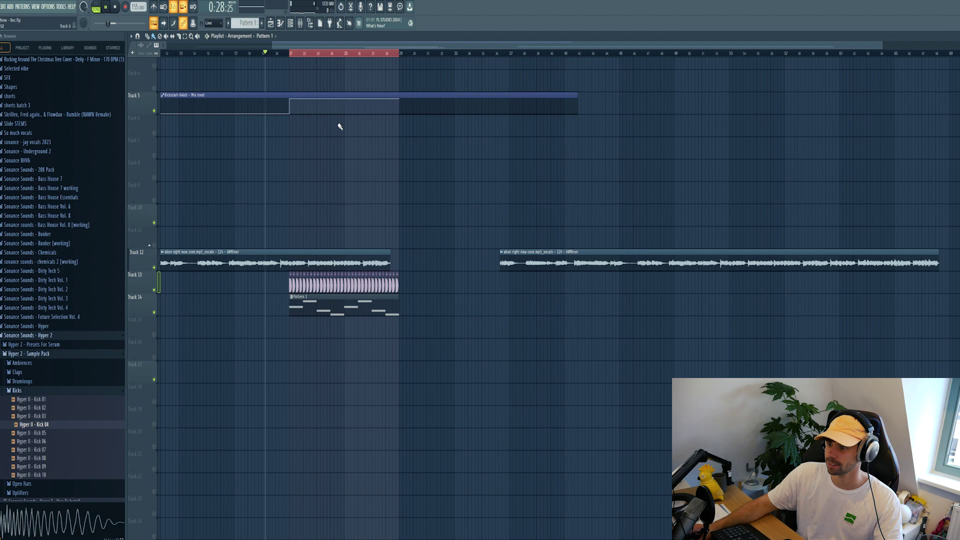
# Play back the drop and lower the vocal channel's mixer level to balance it against the kick and bass
pyautogui.press('space')
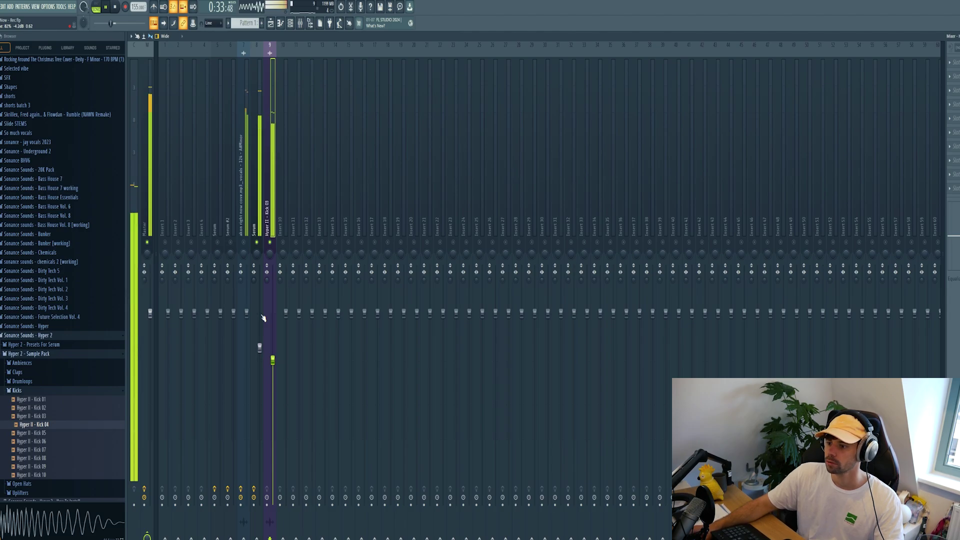
pyautogui.moveTo(247, 312); pyautogui.dragTo(246, 332)
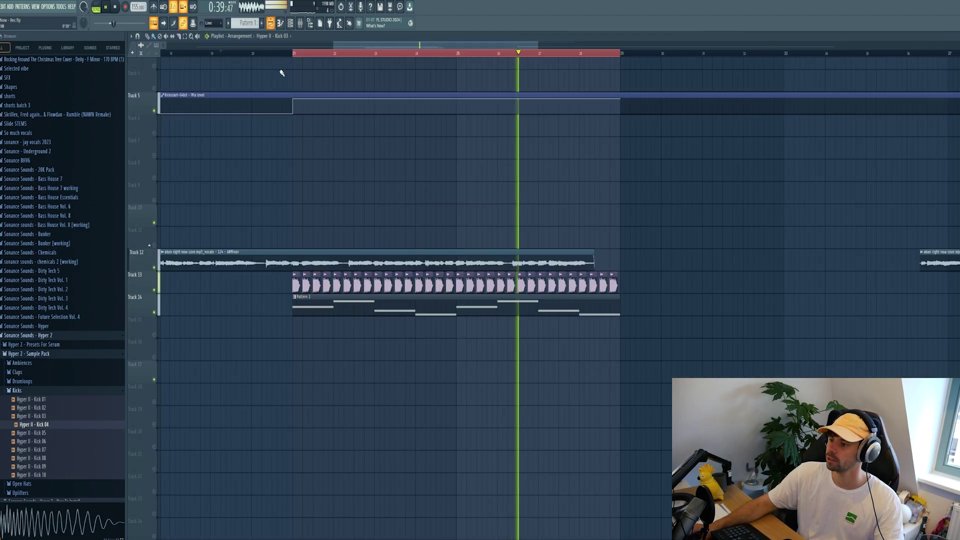
# Duplicate the kick clips and the bass pattern in the playlist directly after the first eight bars of the drop
pyautogui.scroll(-3, 545, 328)
pyautogui.moveTo(538, 335); pyautogui.dragTo(372, 272)
pyautogui.moveTo(383, 306); pyautogui.dragTo(511, 311)
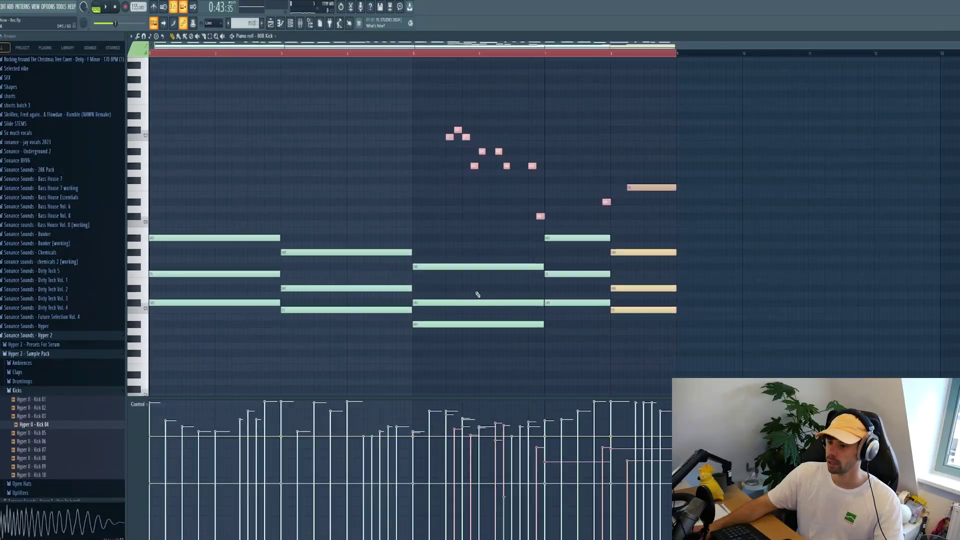
# Select and copy the high melody notes in the midi pattern, then create a new empty Pattern 6
pyautogui.scroll(-2, 521, 323)
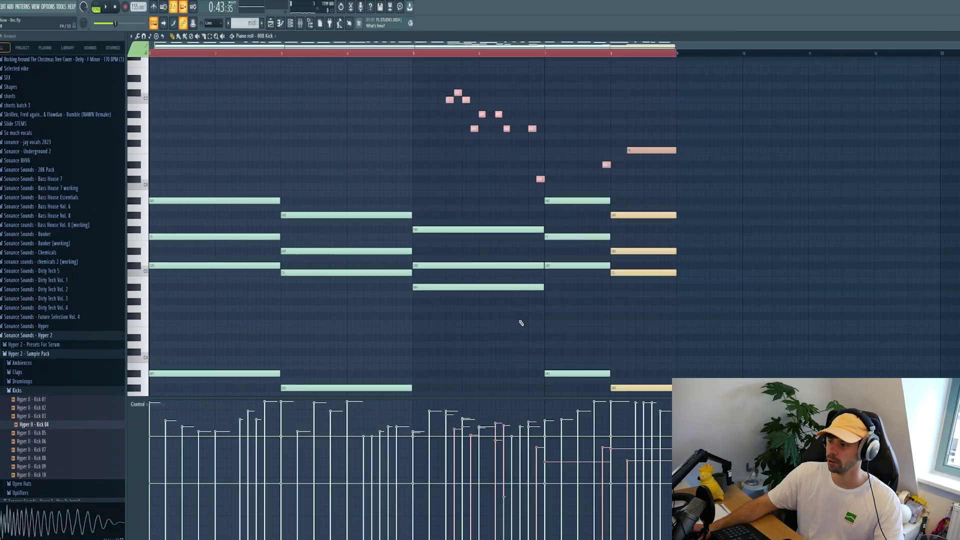
pyautogui.scroll(8, 521, 323)
pyautogui.keyDown('ctrl'); pyautogui.moveTo(718, 305); pyautogui.dragTo(132, 137); pyautogui.keyUp('ctrl')
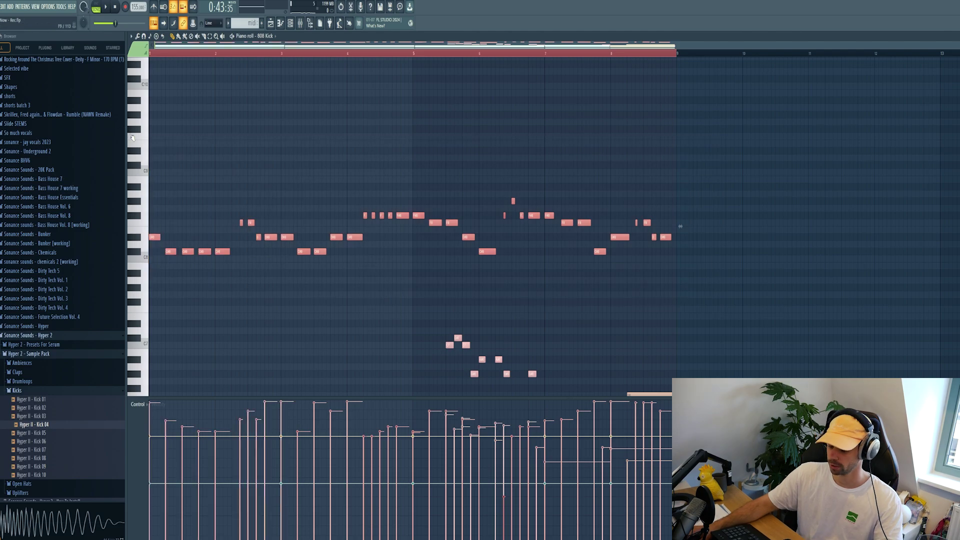
pyautogui.click(264, 24)
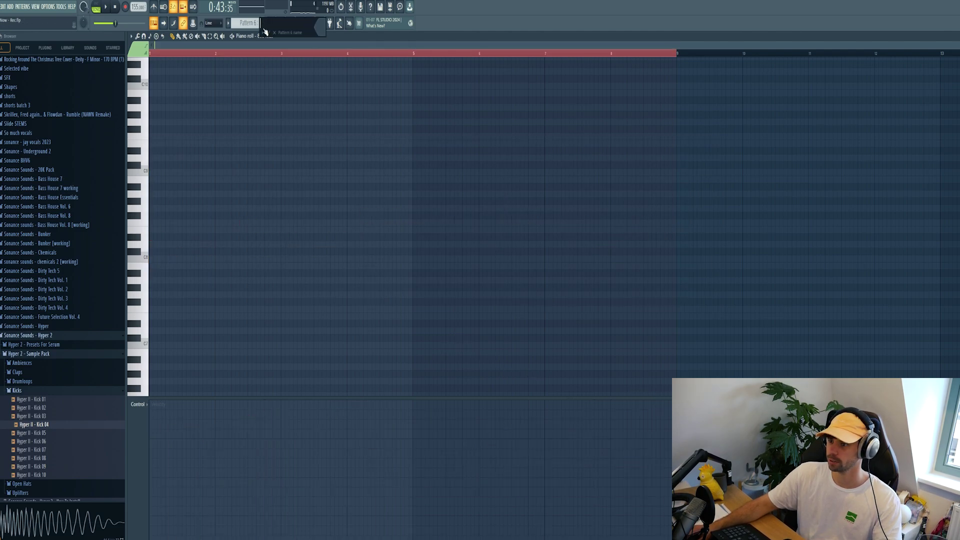
pyautogui.press('Return')
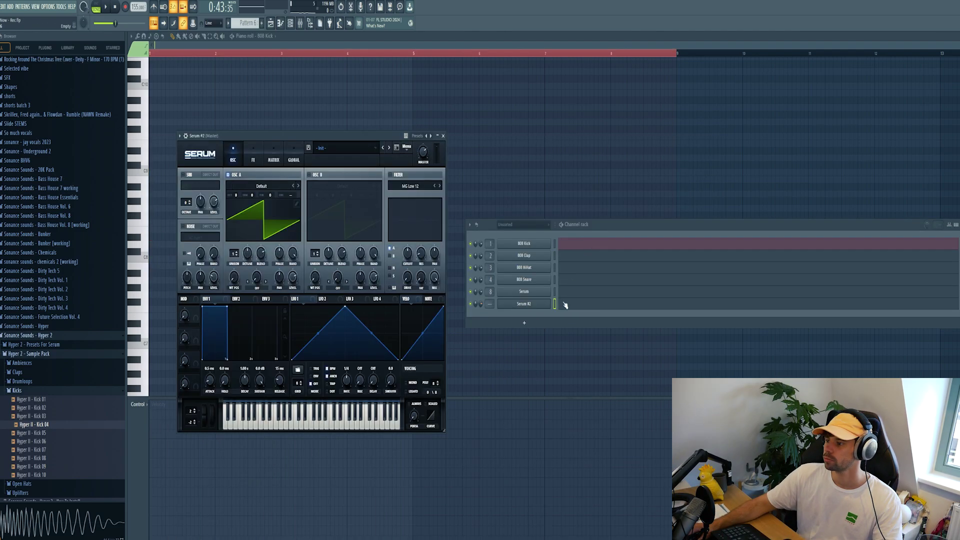
# Paste the copied melody into the Serum #2 piano roll and transpose it down three octaves
pyautogui.press('F7')
pyautogui.hotkey('ctrl', 'v')
pyautogui.hotkey('ctrl', 'Down')
pyautogui.hotkey('ctrl', 'Down')
pyautogui.hotkey('ctrl', 'Down')
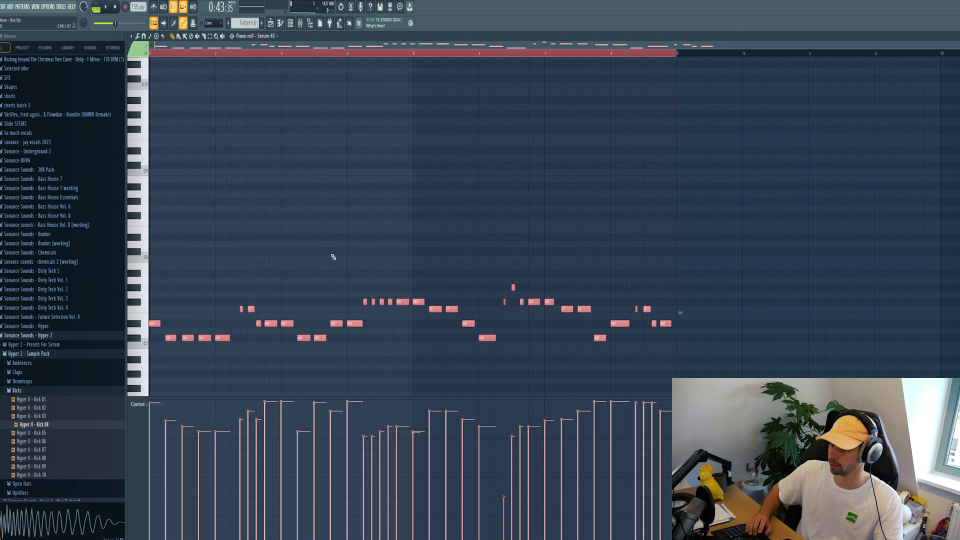
# Play back Pattern 6 on its own and transpose the melody up one octave
pyautogui.scroll(-2, 330, 178)
pyautogui.press('l')
pyautogui.press('space')
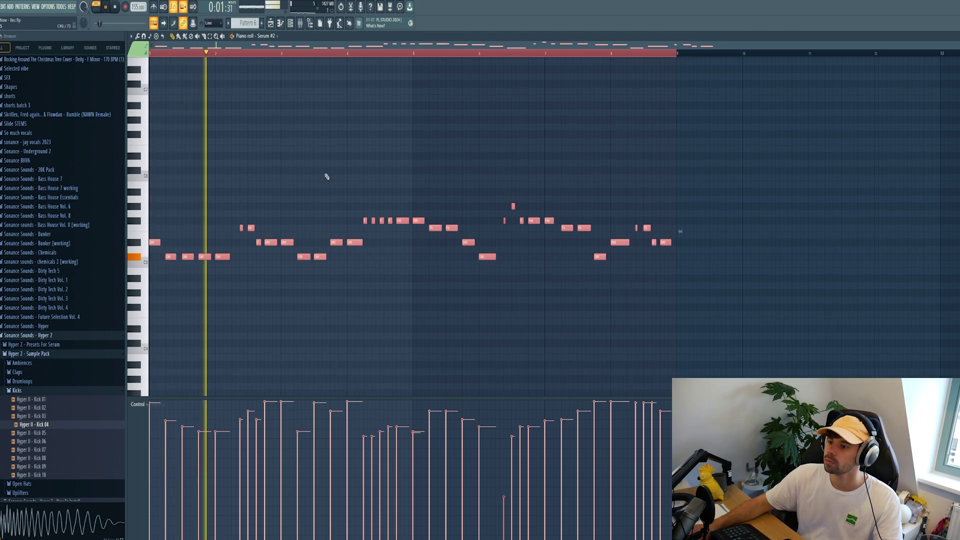
pyautogui.scroll(-2, 330, 178)
pyautogui.hotkey('ctrl', 'Up')
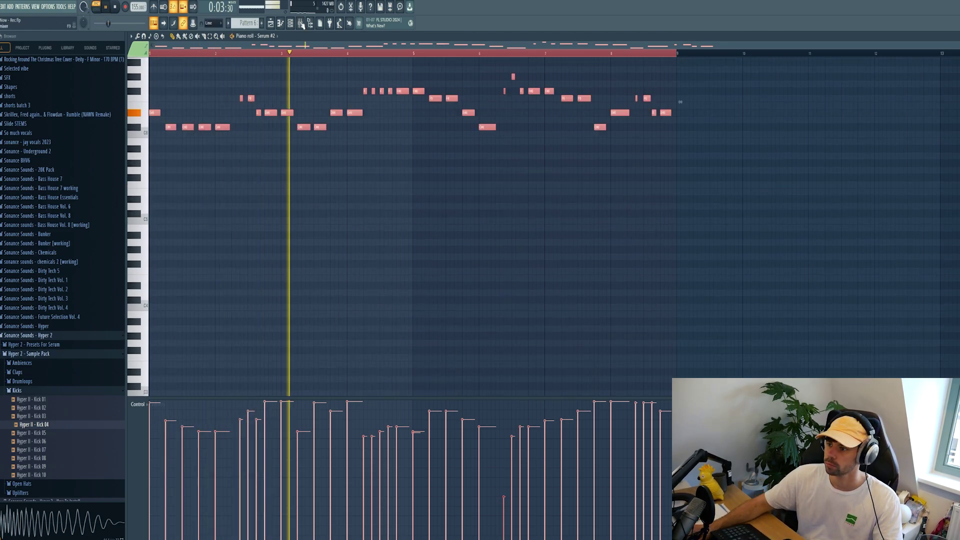
# Load the Lead - Bird preset from the Sonance Sounds - Hyper 2 bank in Serum #2 and play the melody
pyautogui.press('F6')
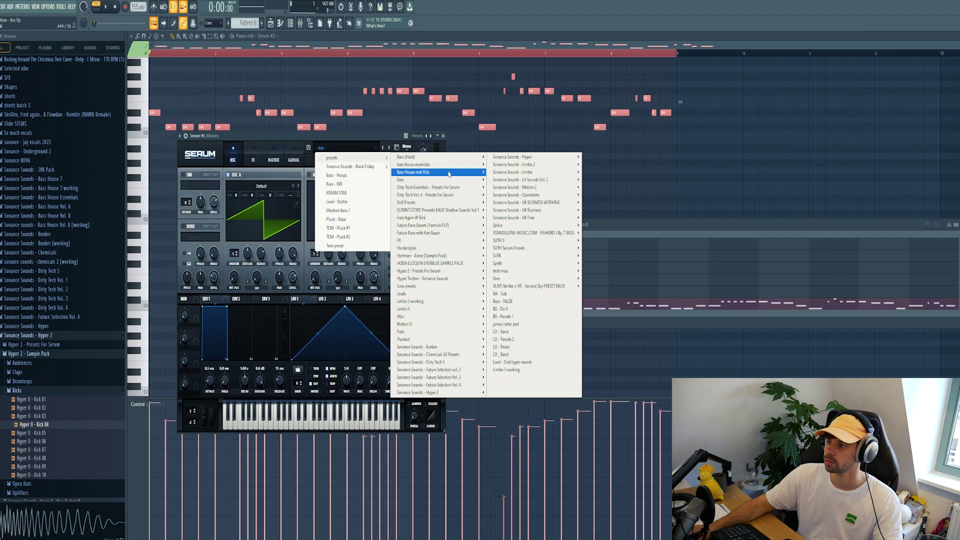
pyautogui.moveTo(435, 392)
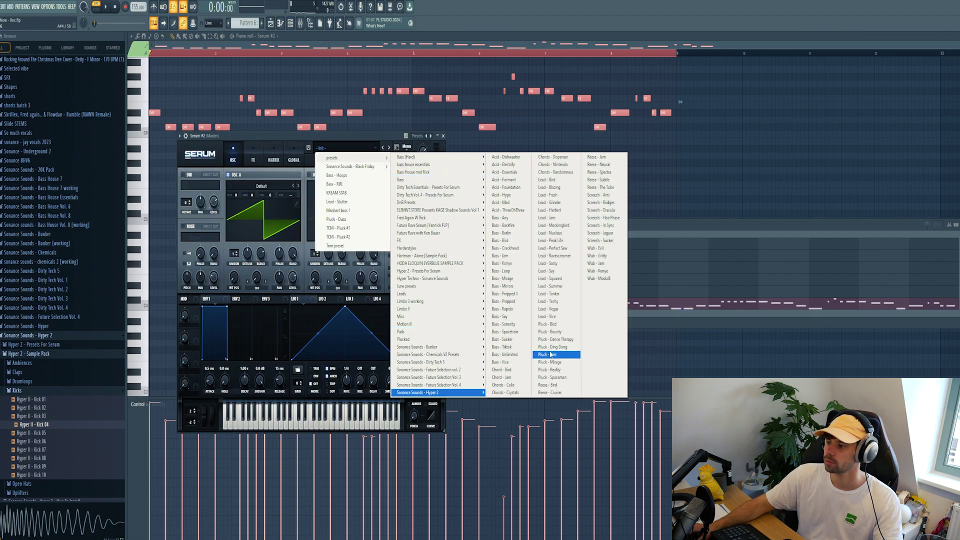
pyautogui.click(558, 210)
pyautogui.press('space')
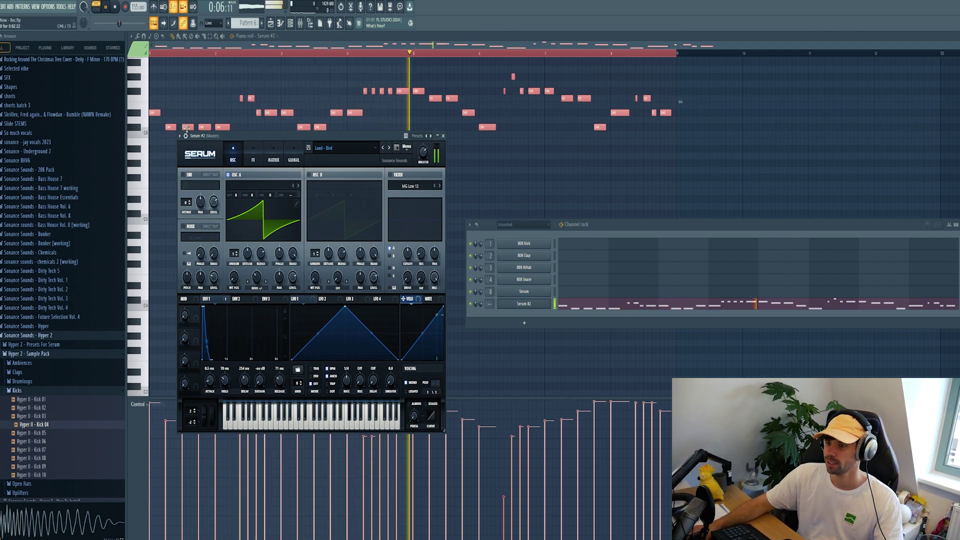
# Add Kickstart and FabFilter Pro-Q 3 to the mixer channel of the Serum #2 lead
pyautogui.press('F9')
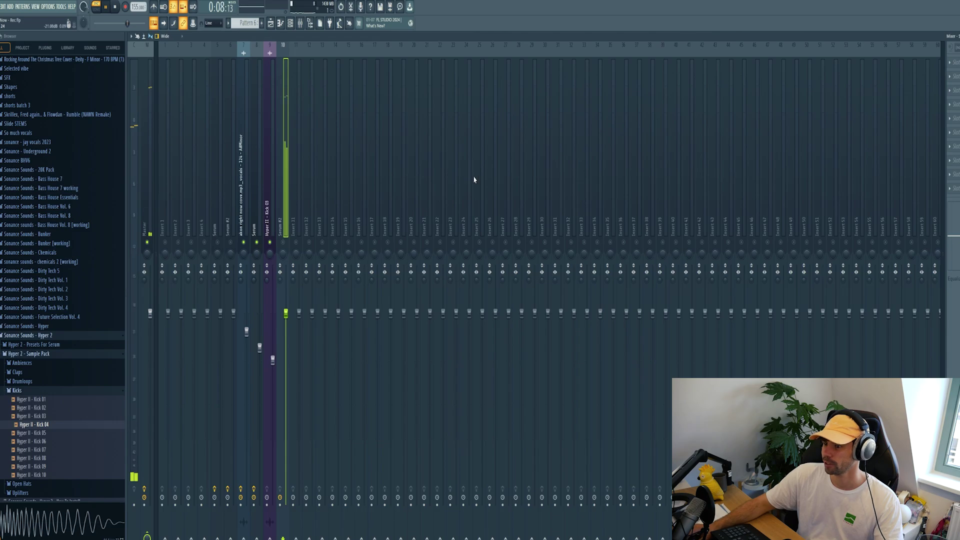
pyautogui.click(950, 62)
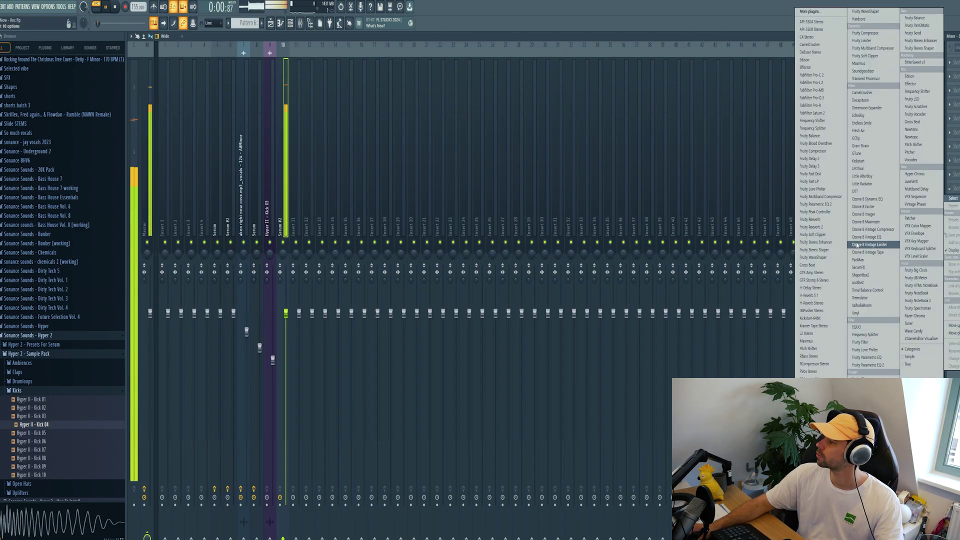
pyautogui.click(827, 318)
pyautogui.click(949, 62)
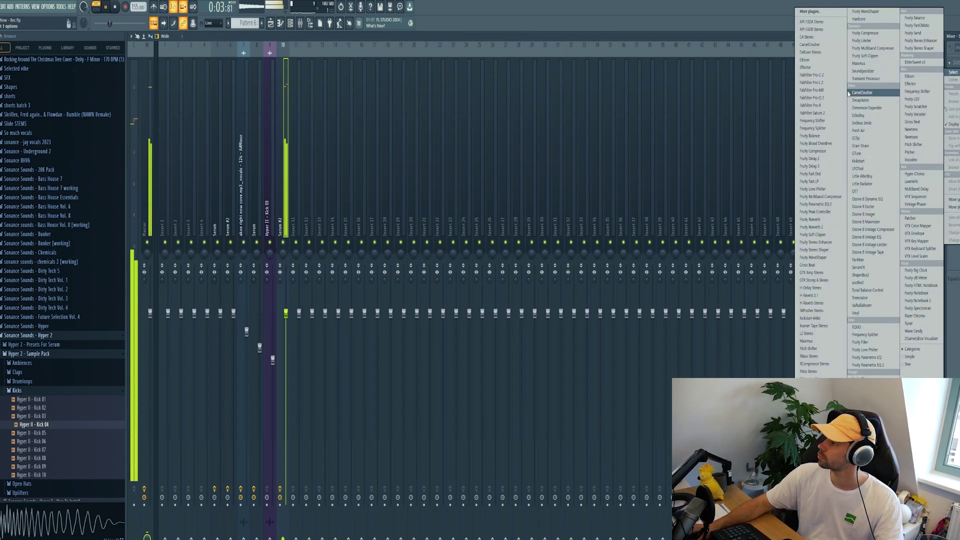
pyautogui.click(812, 98)
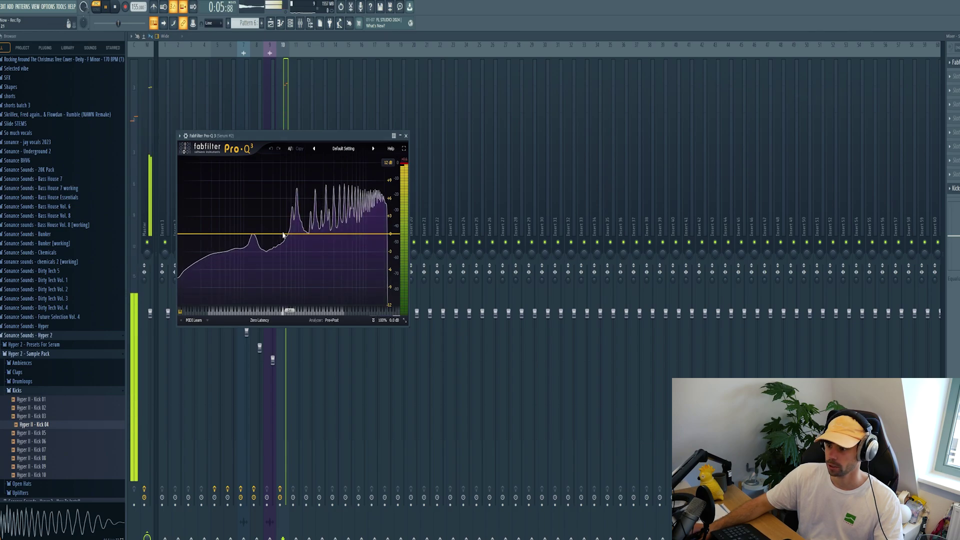
# Add a low cut at about 413 Hz to the lead in Pro-Q 3
pyautogui.click(283, 234)
pyautogui.rightClick(282, 234)
pyautogui.moveTo(315, 271)
pyautogui.click(354, 287)
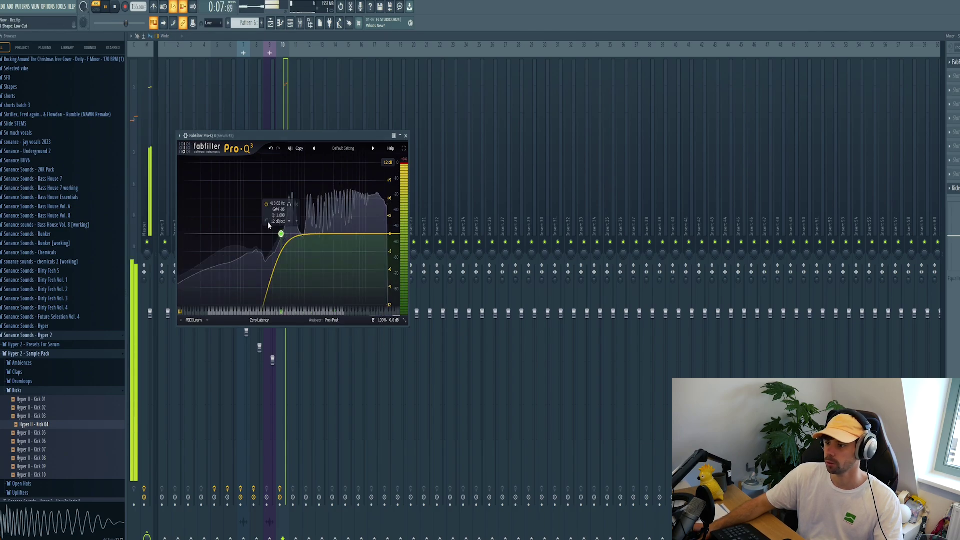
pyautogui.moveTo(300, 135); pyautogui.dragTo(473, 120)
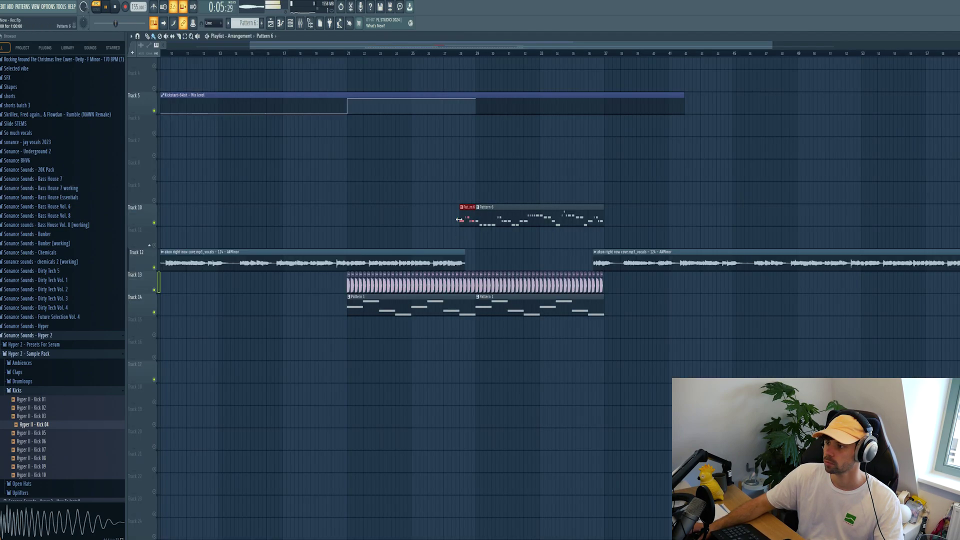
# Play the arrangement and trim the start of the short Pattern 6 pickup clip so it begins where the vocal ends
pyautogui.click(427, 54)
pyautogui.scroll(3, 577, 178)
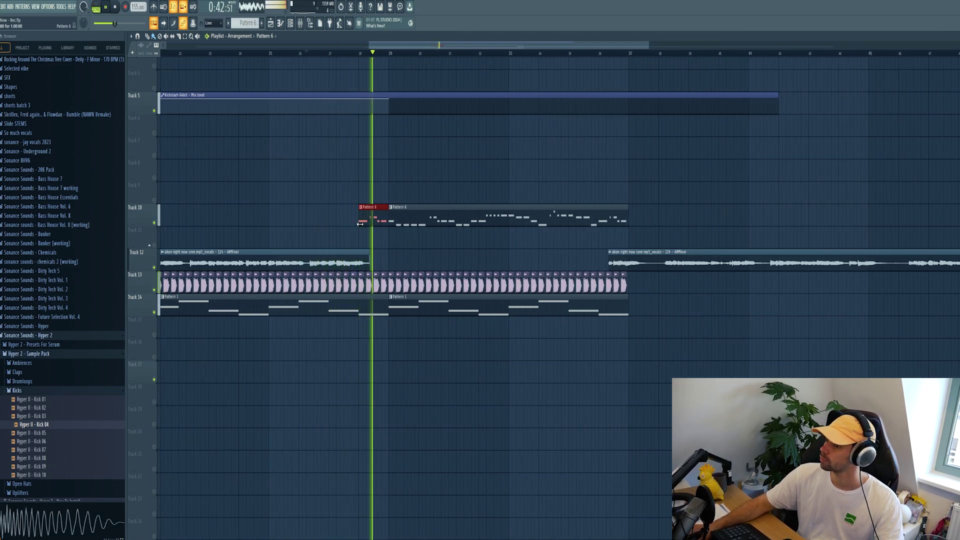
pyautogui.moveTo(359, 224); pyautogui.dragTo(370, 233)
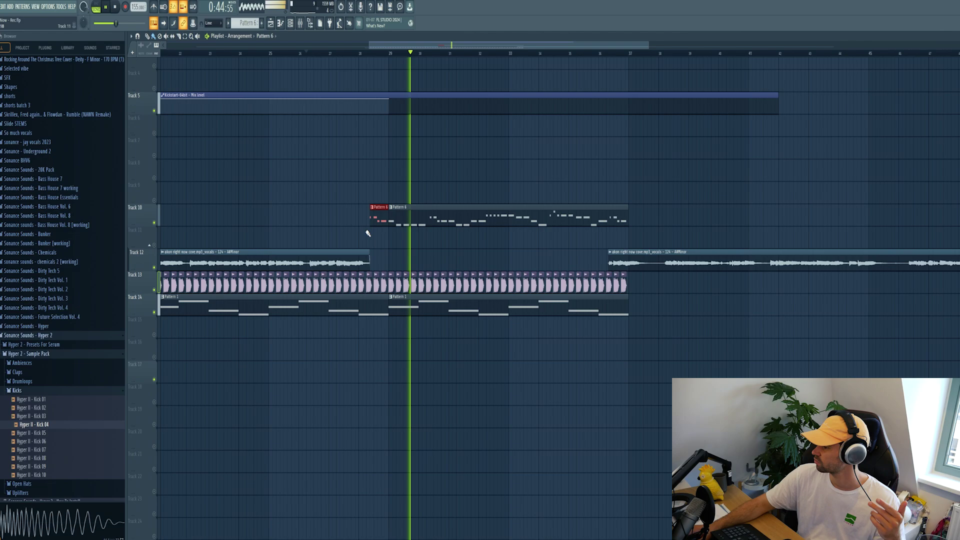
pyautogui.press('F6')
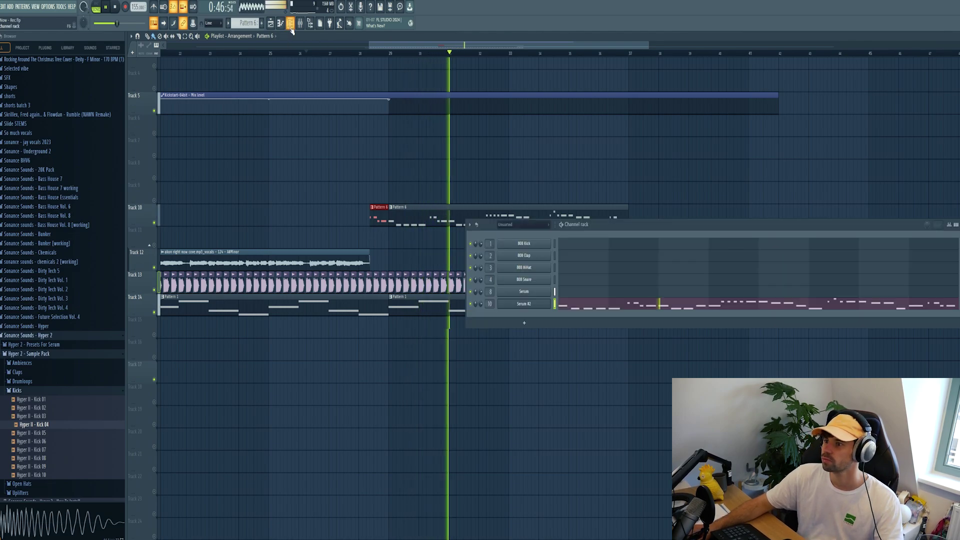
pyautogui.press('space')
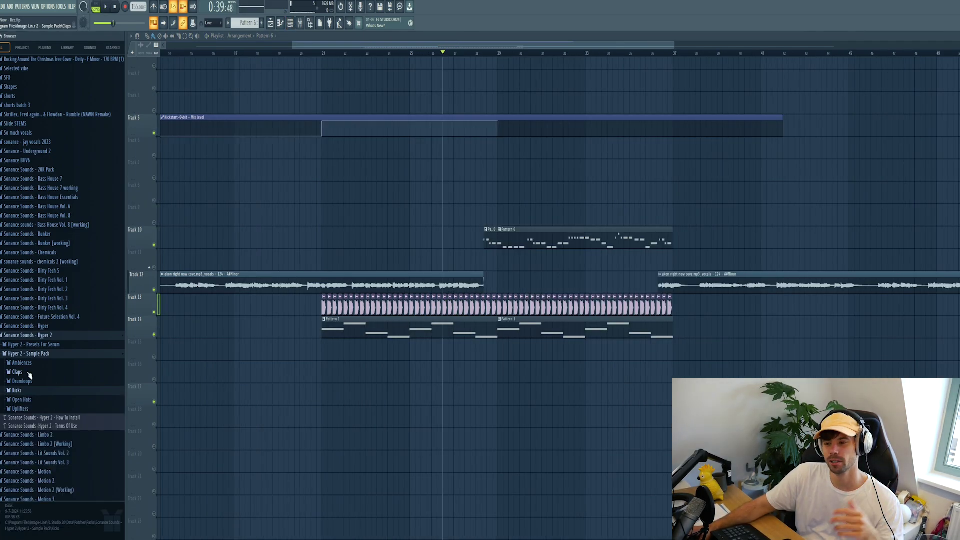
# Preview the Hyper 2 ambience samples, place Hyper II - Ambience 02 on Track 11 at bar 29 and fit it to the project tempo
pyautogui.click(22, 364)
pyautogui.click(26, 380)
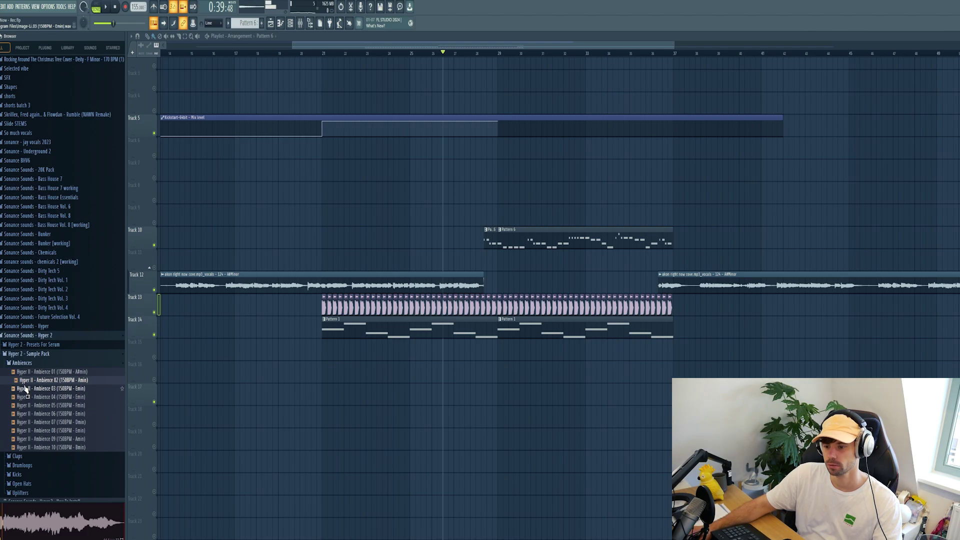
pyautogui.click(28, 375)
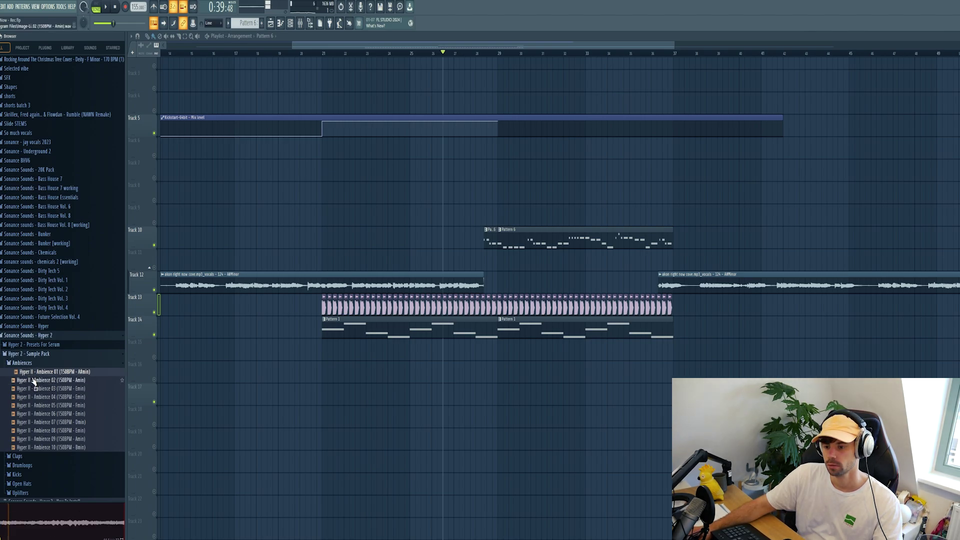
pyautogui.moveTo(33, 381); pyautogui.dragTo(500, 257)
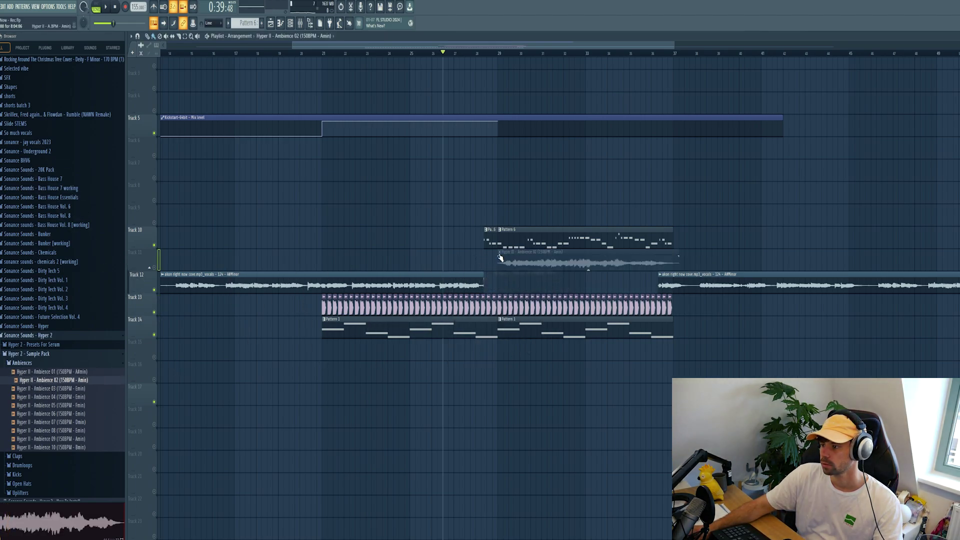
pyautogui.click(500, 256)
pyautogui.click(548, 312)
pyautogui.click(506, 286)
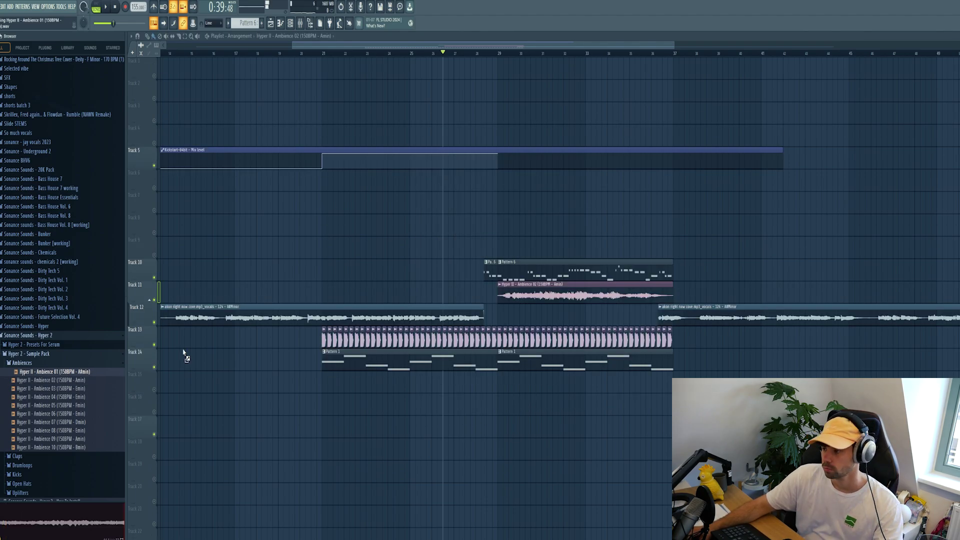
# Replace the sample in the Track 11 ambience clip with Hyper II - Ambience 01 and start playback
pyautogui.moveTo(185, 355); pyautogui.dragTo(529, 294)
pyautogui.doubleClick(528, 294)
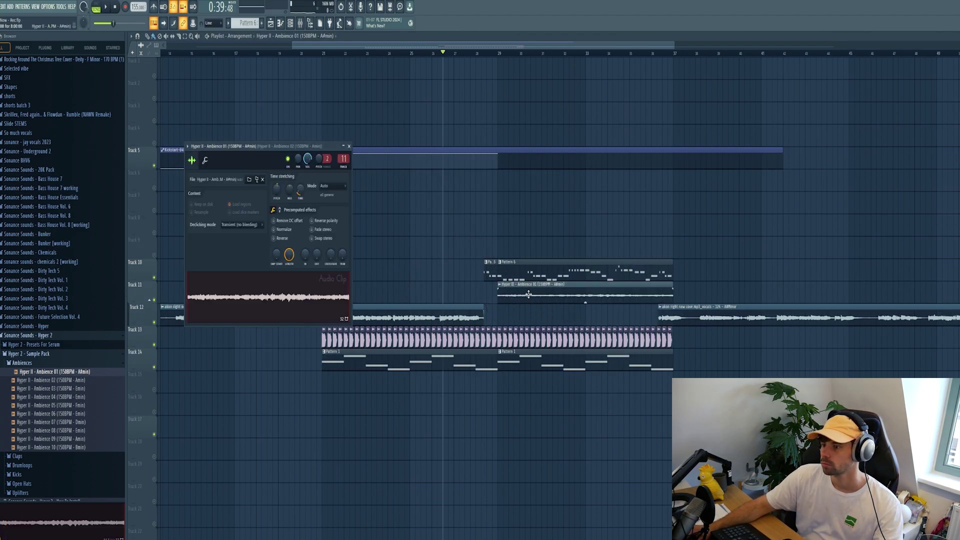
pyautogui.click(277, 194)
pyautogui.press('space')
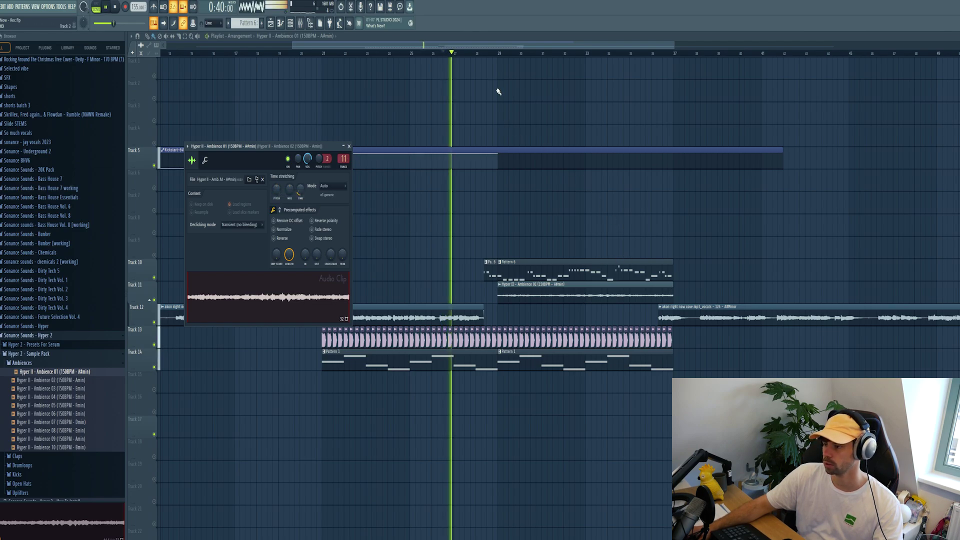
# Play the drop from bar 29 and lower the ambience's volume fader in the mixer
pyautogui.click(497, 53)
pyautogui.scroll(1, 702, 259)
pyautogui.scroll(-2, 528, 315)
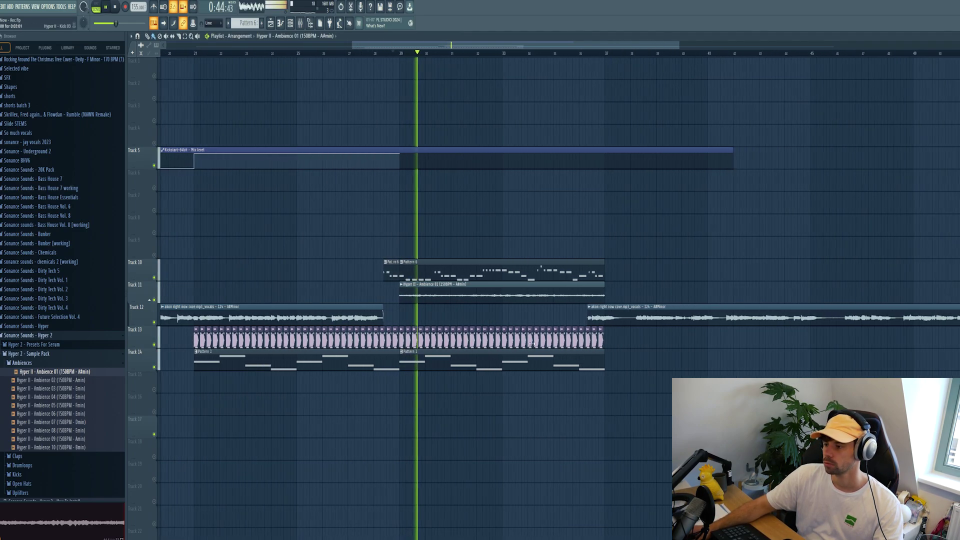
pyautogui.click(300, 24)
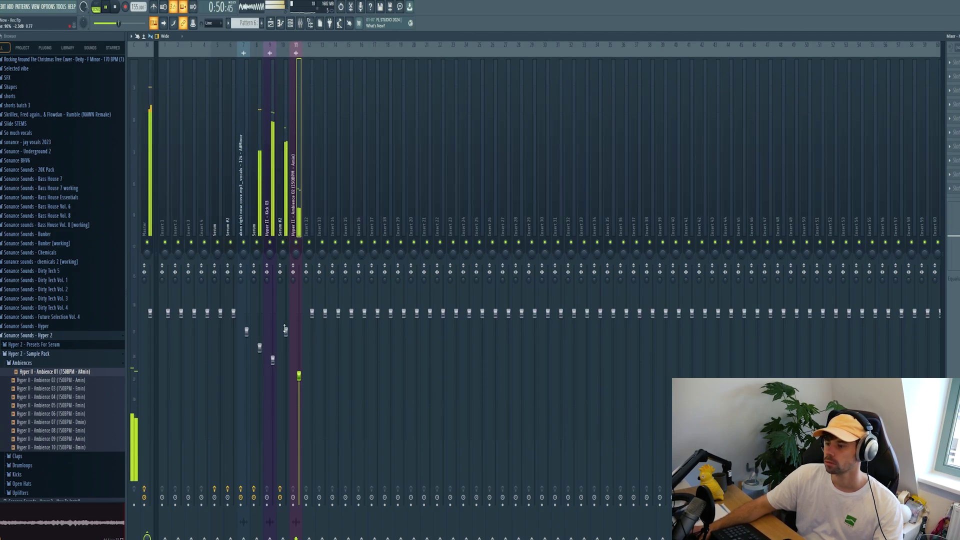
pyautogui.click(272, 28)
pyautogui.scroll(2, 564, 371)
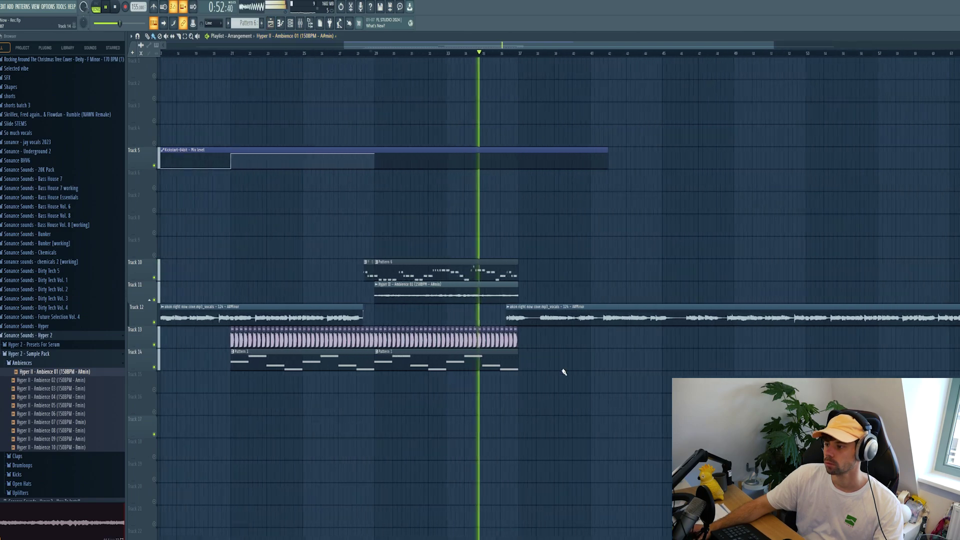
pyautogui.press('space')
# Try Hyper II - Drumloop 04 on Track 15 from bar 29, repeated to the end of the drop, and play it
pyautogui.click(26, 365)
pyautogui.click(24, 363)
pyautogui.click(23, 381)
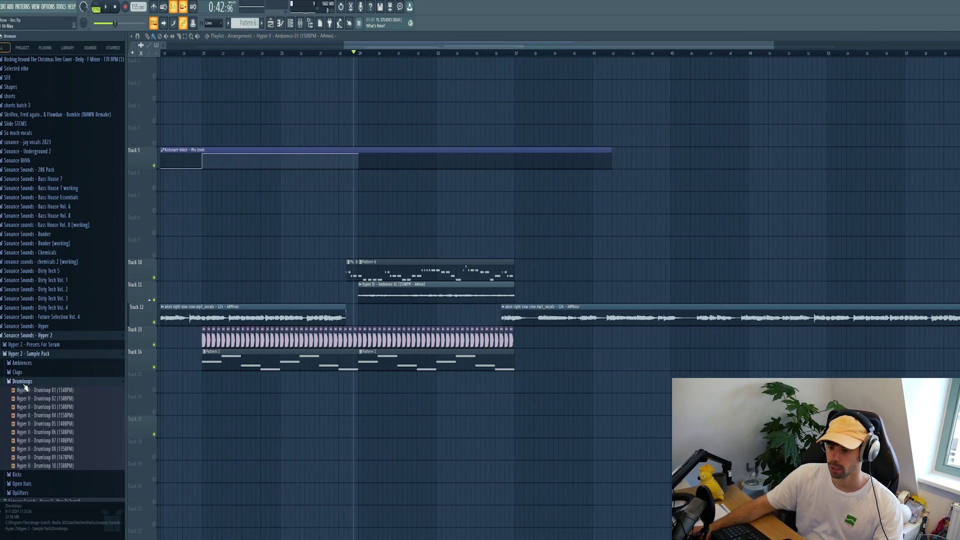
pyautogui.click(22, 416)
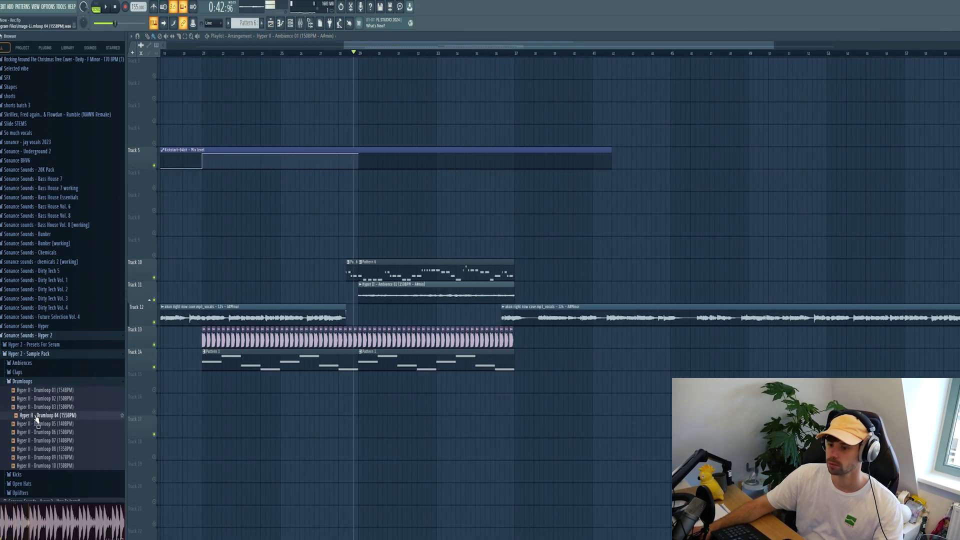
pyautogui.click(33, 424)
pyautogui.moveTo(34, 416); pyautogui.dragTo(356, 391)
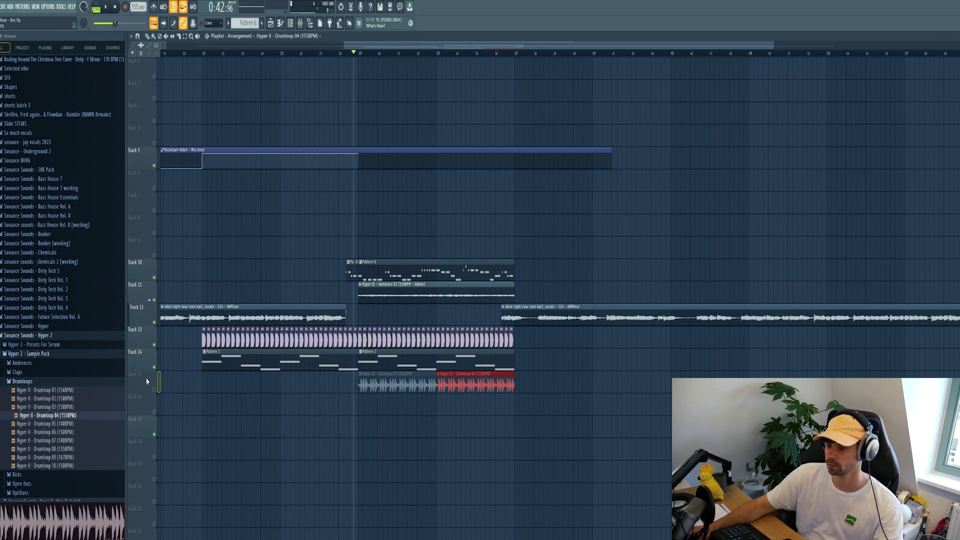
pyautogui.press('space')
pyautogui.doubleClick(408, 383)
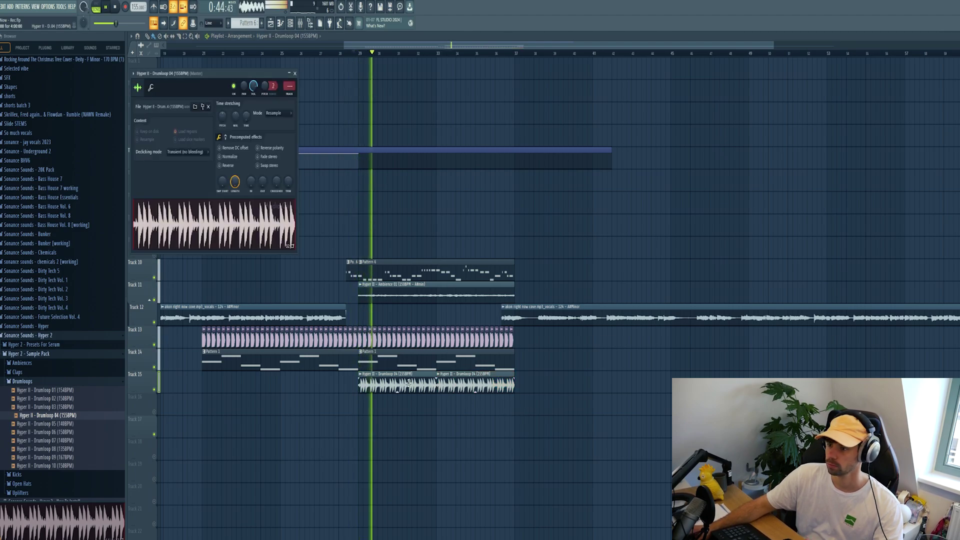
pyautogui.press('space')
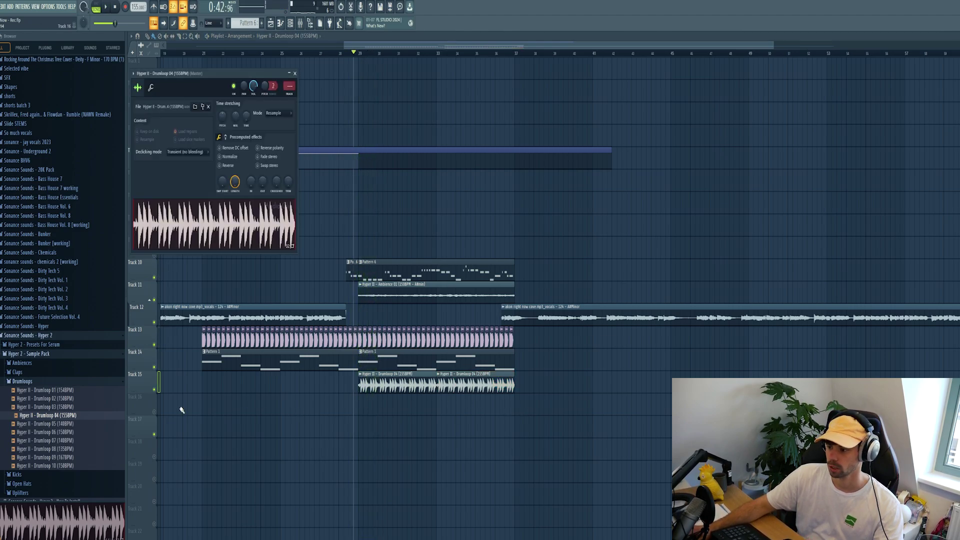
# Preview other drumloops, put Hyper II - Drumloop 01 on Track 15 at bar 29 in place of Drumloop 04, and fit it to the project tempo
pyautogui.click(70, 433)
pyautogui.click(75, 398)
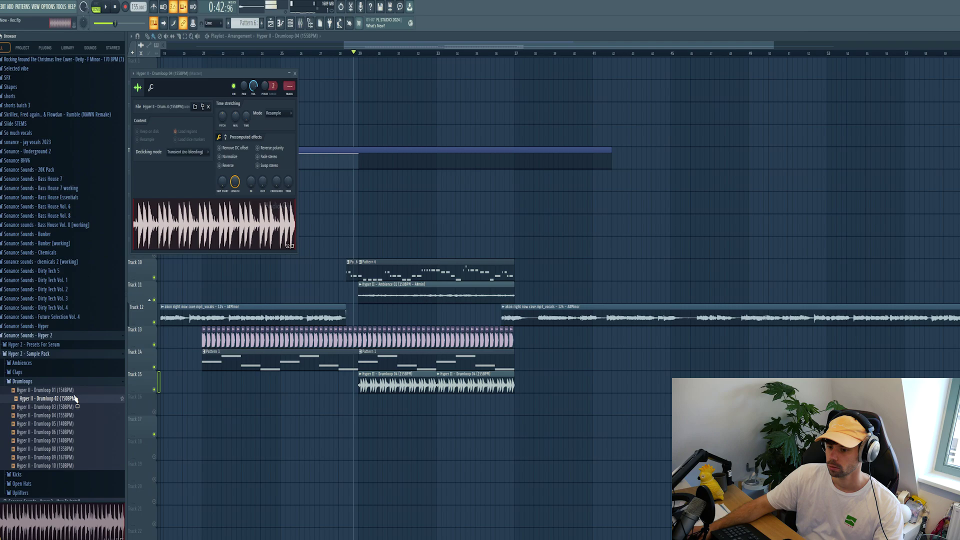
pyautogui.click(75, 391)
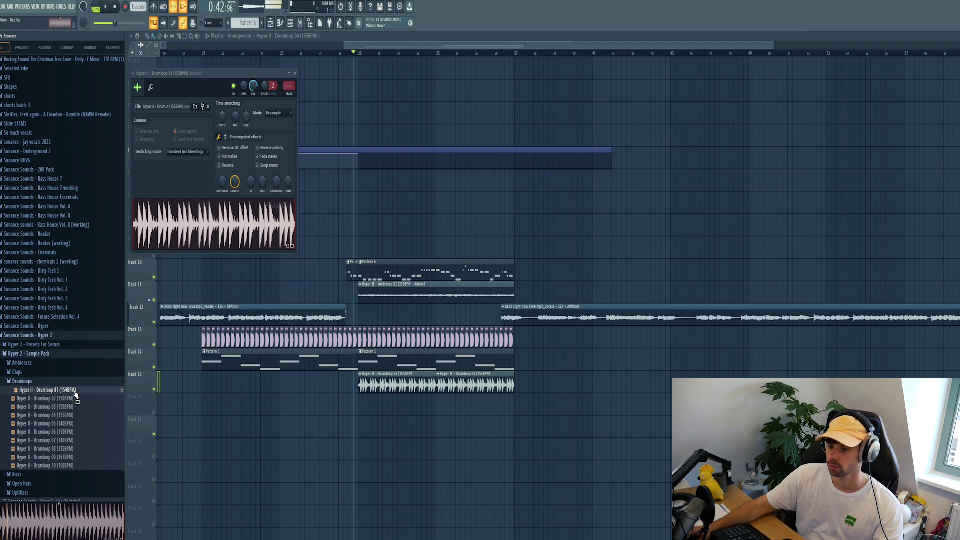
pyautogui.moveTo(75, 394); pyautogui.dragTo(360, 380)
pyautogui.rightClick(520, 381)
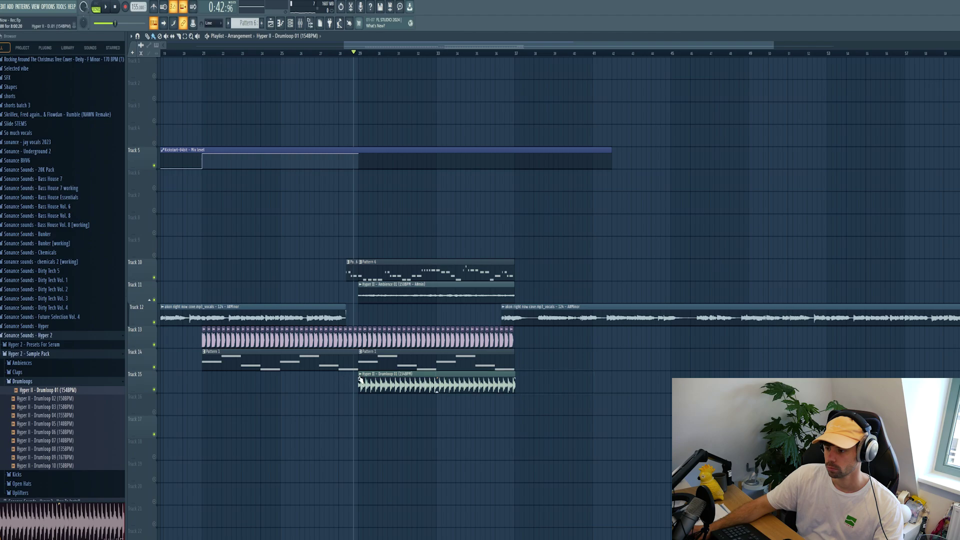
pyautogui.click(359, 376)
pyautogui.click(424, 433)
pyautogui.click(511, 287)
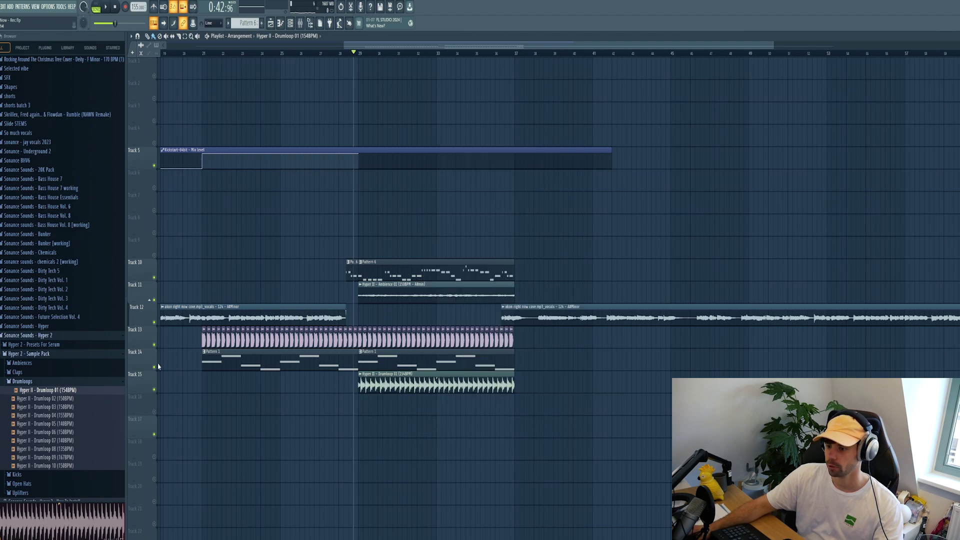
pyautogui.press('F9')
pyautogui.press('space')
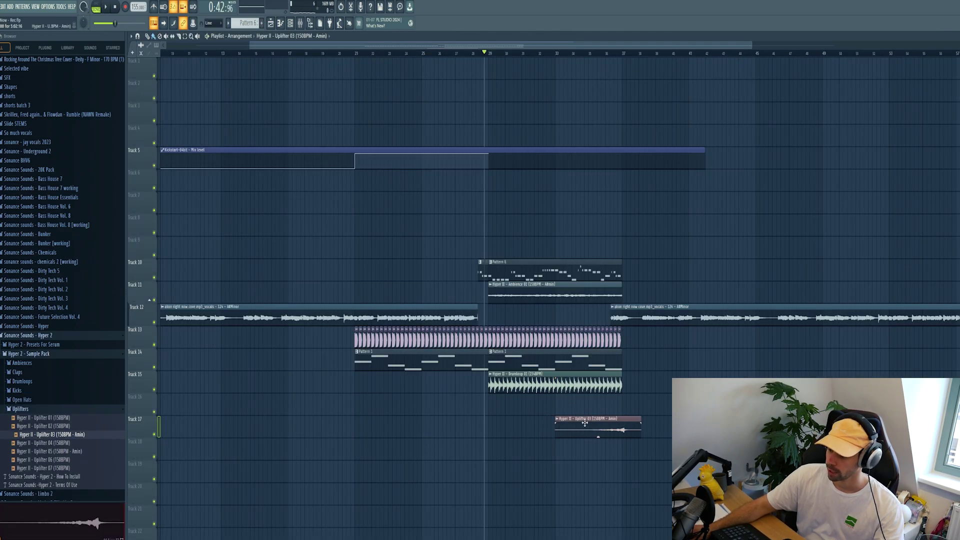
# Fit the Hyper II - Uplifter 03 clip on Track 17 to the project tempo and play the end of the drop
pyautogui.hscroll(5, 584, 422)
pyautogui.click(320, 421)
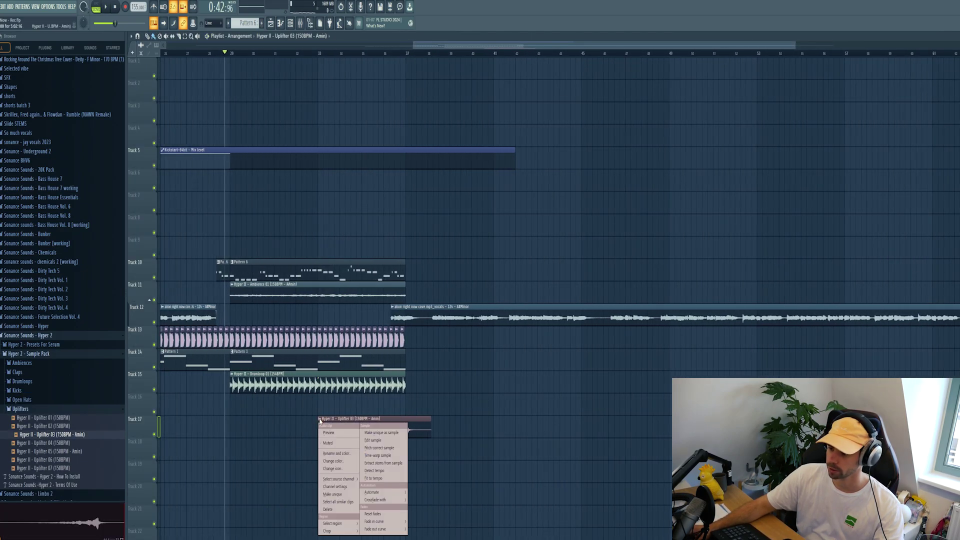
pyautogui.click(374, 478)
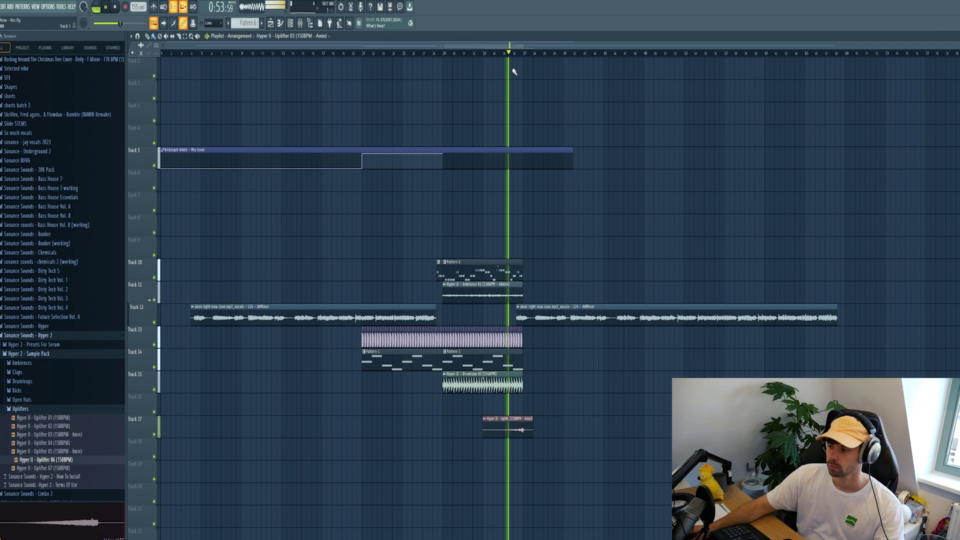
pyautogui.scroll(5, 530, 500)
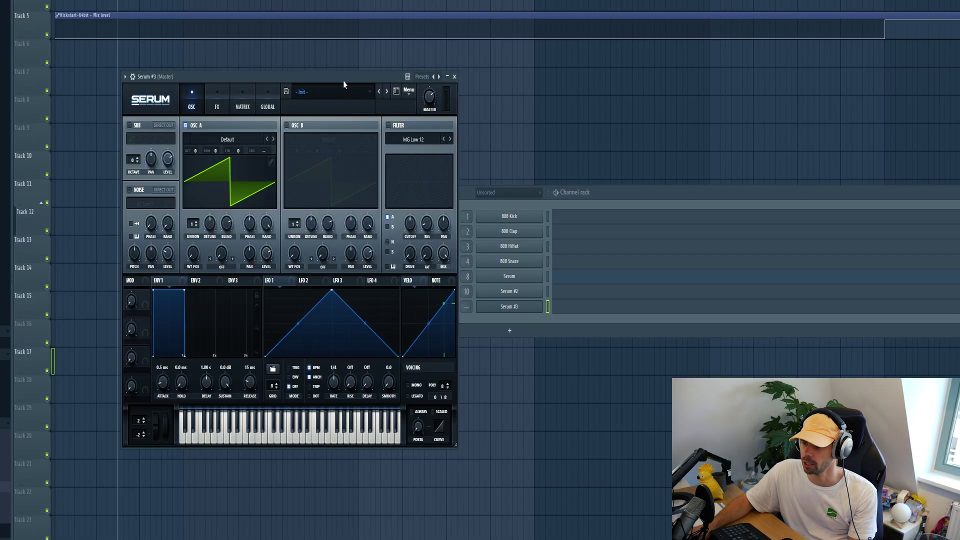
# Choose a preset for Serum #3 and write four one-bar notes in its piano roll: A#4, C#5, G#4 and F#4
pyautogui.click(339, 91)
pyautogui.moveTo(439, 392)
pyautogui.click(585, 302)
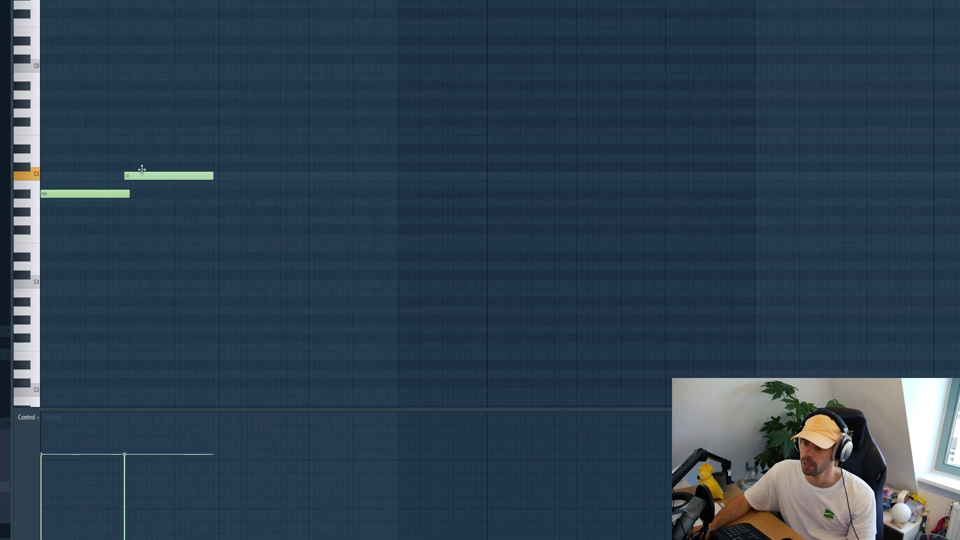
pyautogui.moveTo(142, 170); pyautogui.dragTo(146, 163)
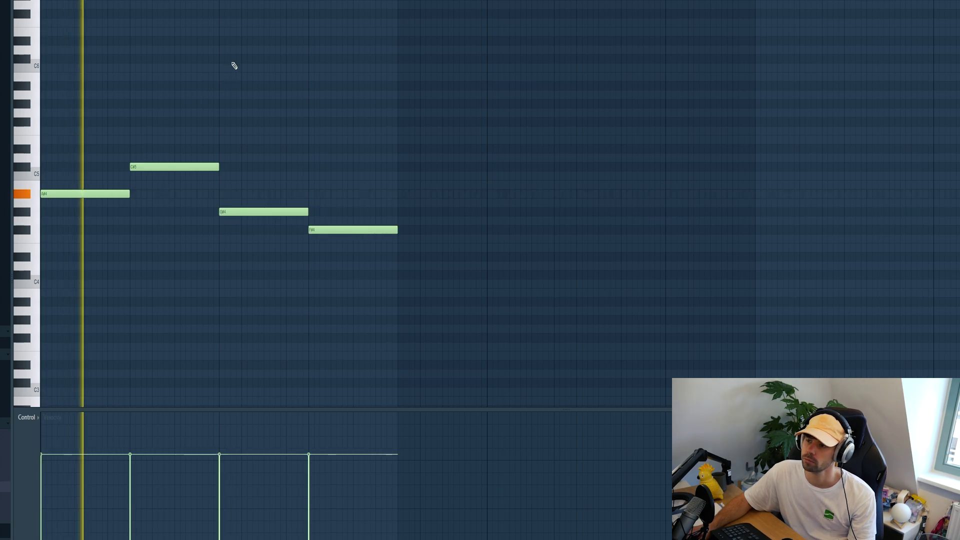
pyautogui.press('F5')
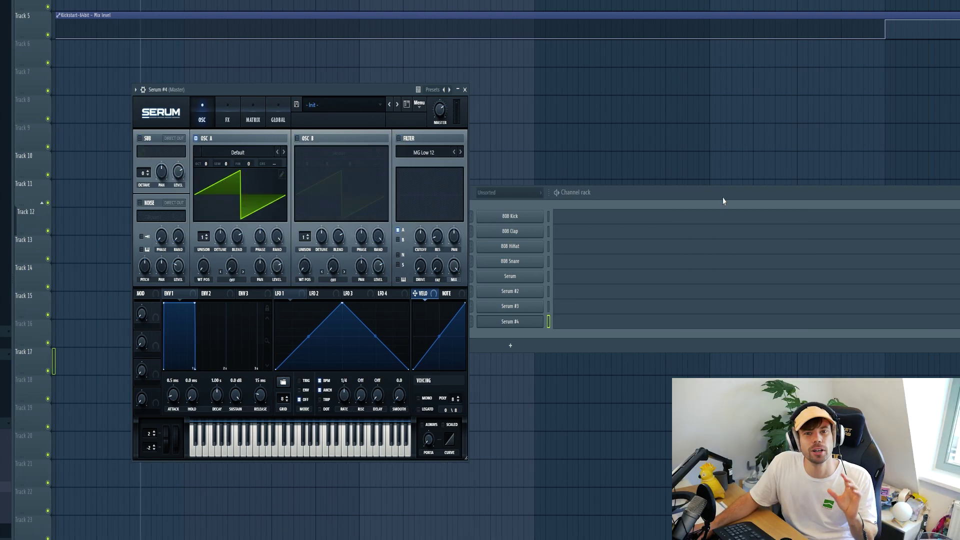
# Audition the Hyper 2 pluck presets in Serum #4 and load Pluck - Mirage
pyautogui.click(357, 111)
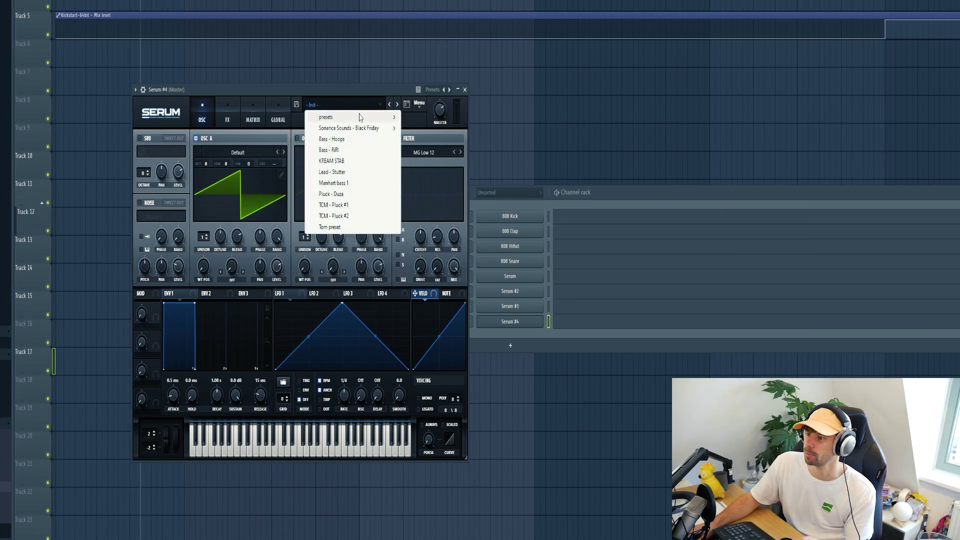
pyautogui.moveTo(361, 118)
pyautogui.click(396, 106)
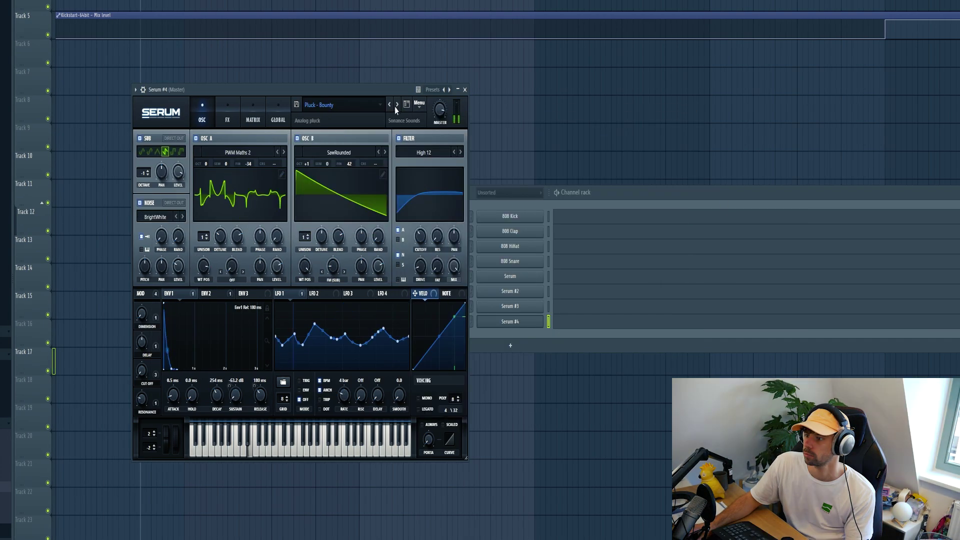
pyautogui.click(397, 105)
pyautogui.click(397, 105)
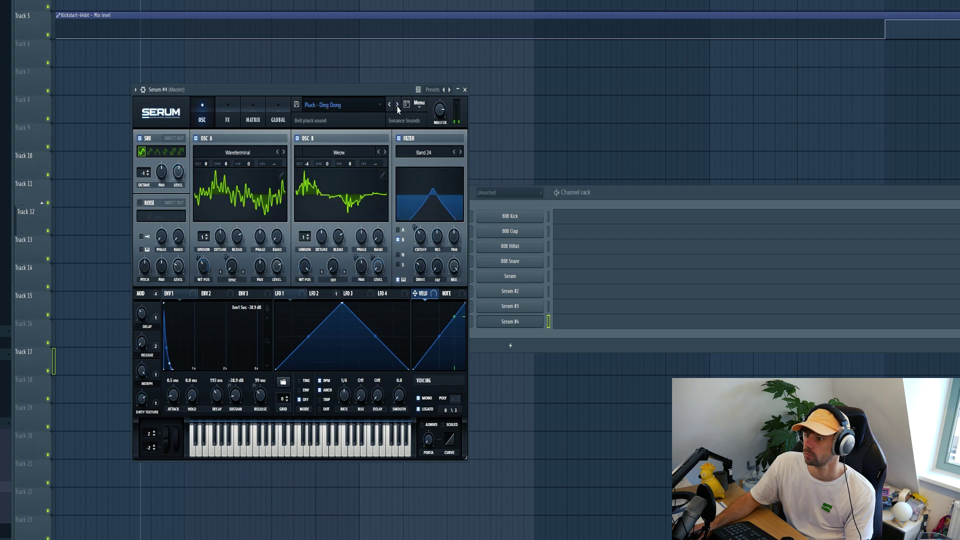
pyautogui.click(397, 106)
pyautogui.click(397, 105)
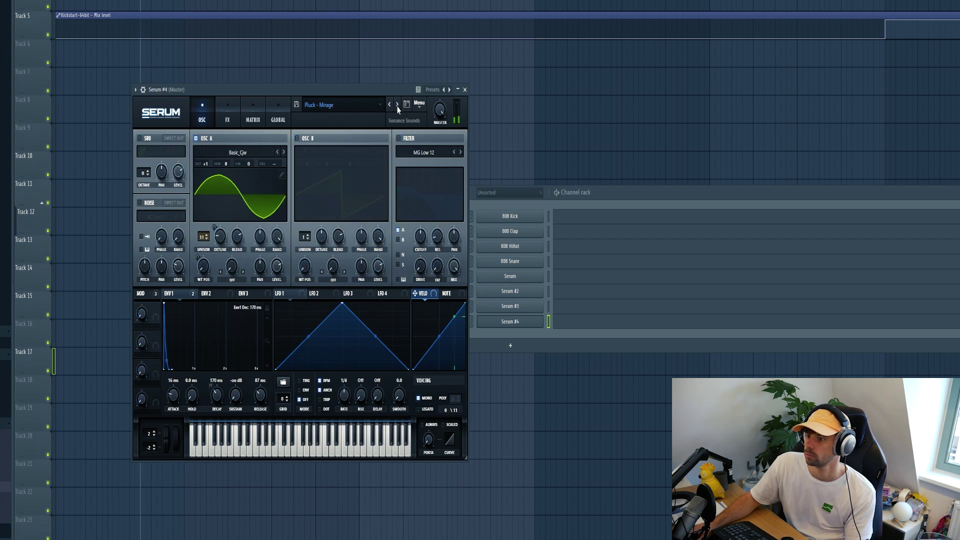
# Write a four-bar Serum #4 melody of repeated short notes between F#5 and G#6, starting on A#5, and play it
pyautogui.click(568, 325)
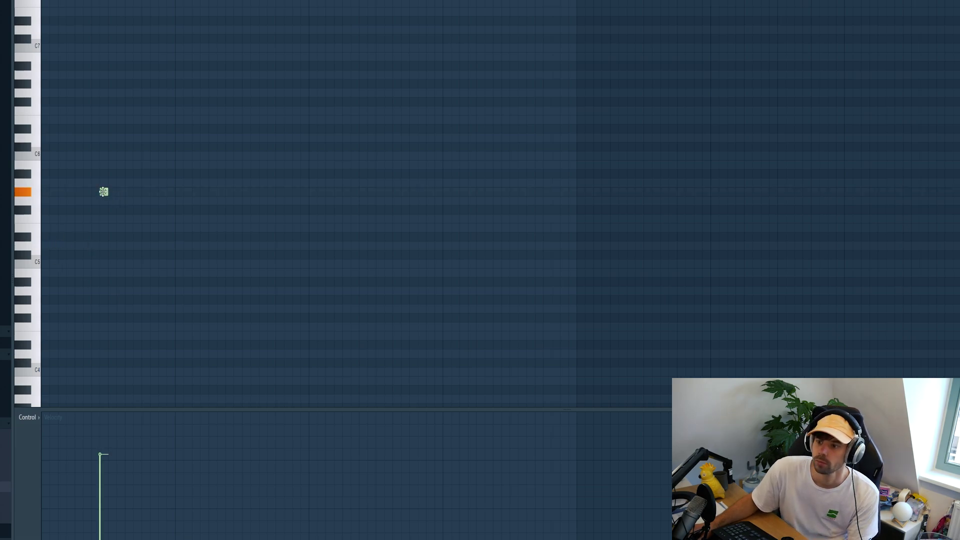
pyautogui.scroll(3, 52, 176)
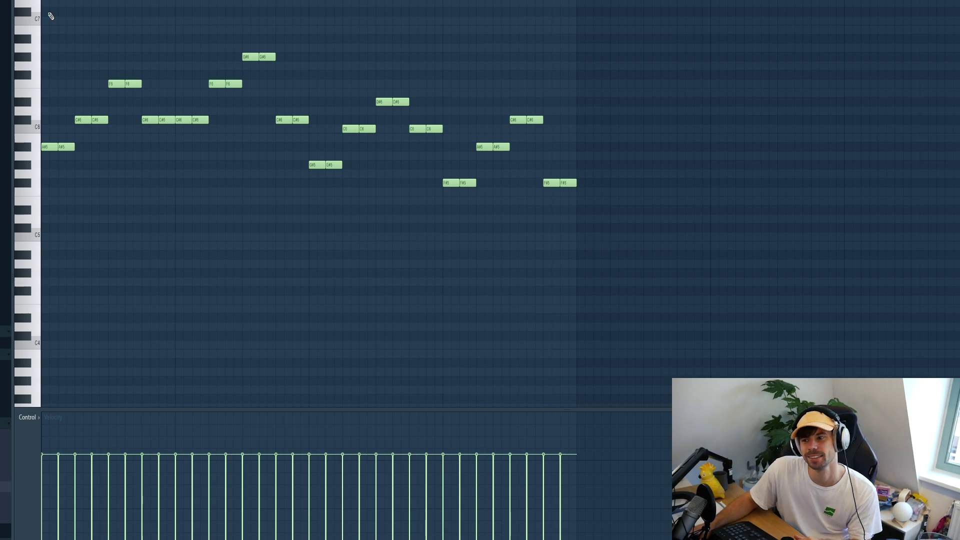
pyautogui.press('space')
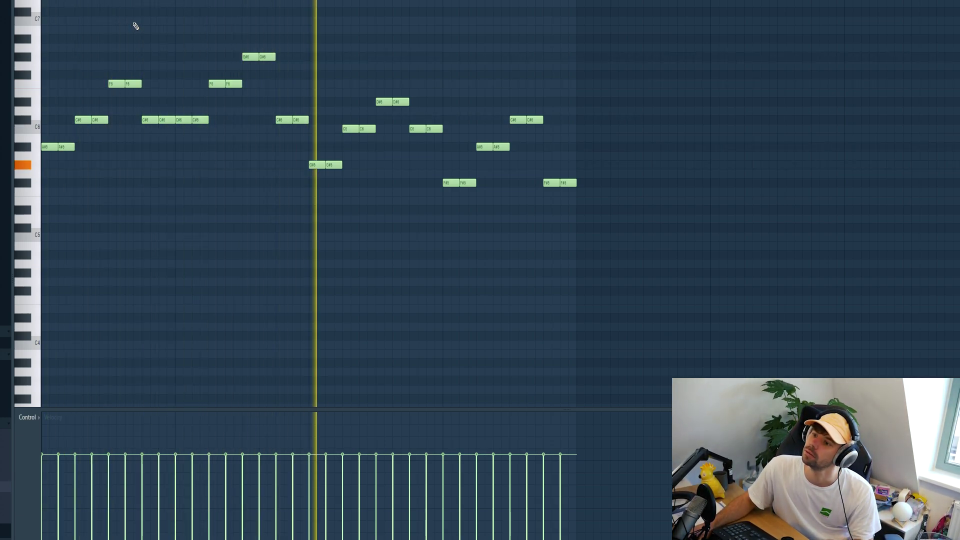
pyautogui.press('F5')
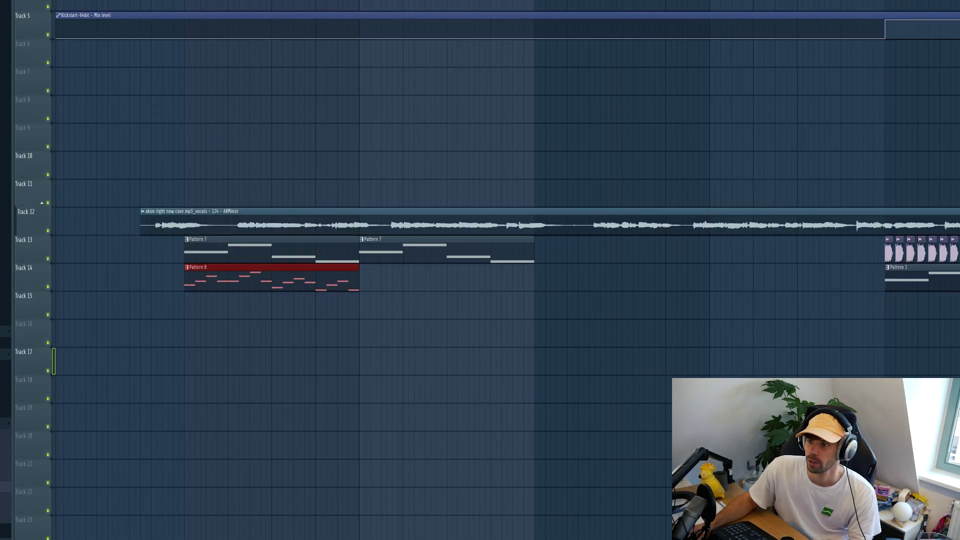
# Duplicate the Pattern 8 clip on Track 14 beneath the second Pattern 7 clip and play the intro
pyautogui.press('space')
pyautogui.hotkey('ctrl', 'd')
pyautogui.moveTo(295, 274); pyautogui.dragTo(469, 293)
pyautogui.scroll(-2, 448, 337)
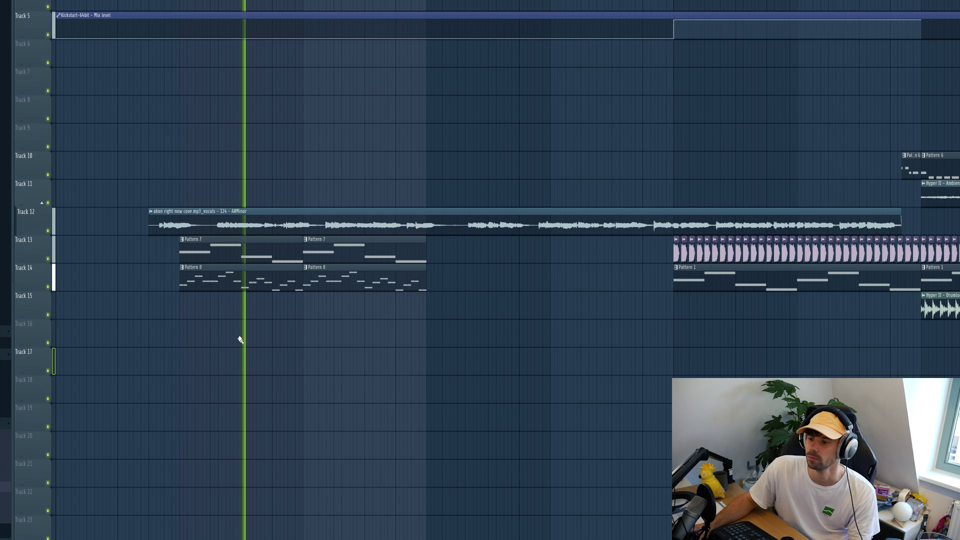
pyautogui.scroll(-1, 193, 332)
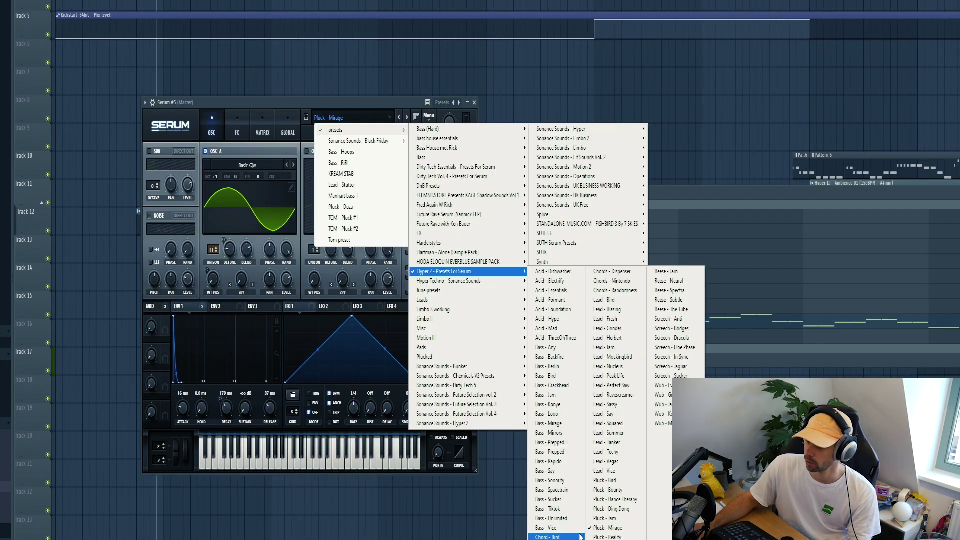
# Load the Chord - Jam preset in Serum #5 and write four one-bar three-note chords with A#5, C#6, G#5 and F#5 as lowest notes
pyautogui.click(581, 537)
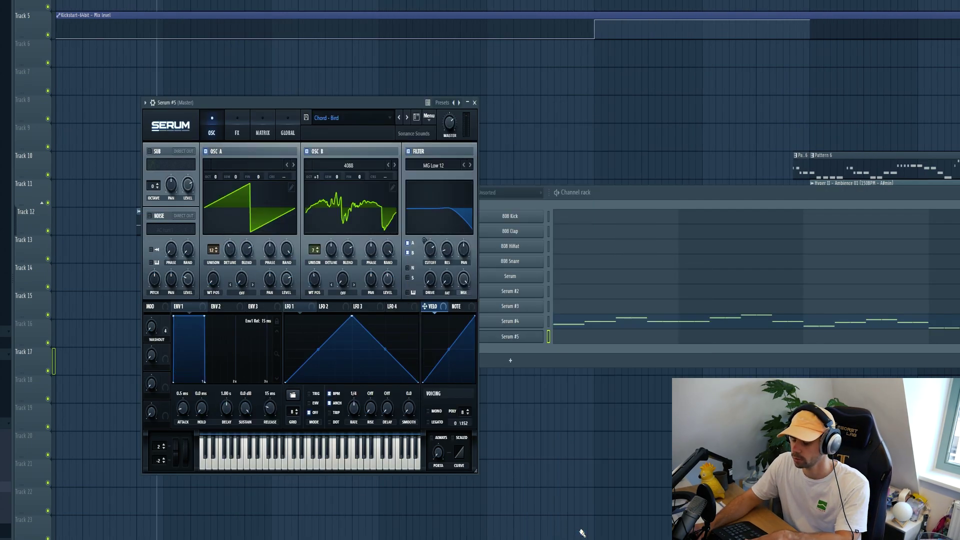
pyautogui.click(406, 120)
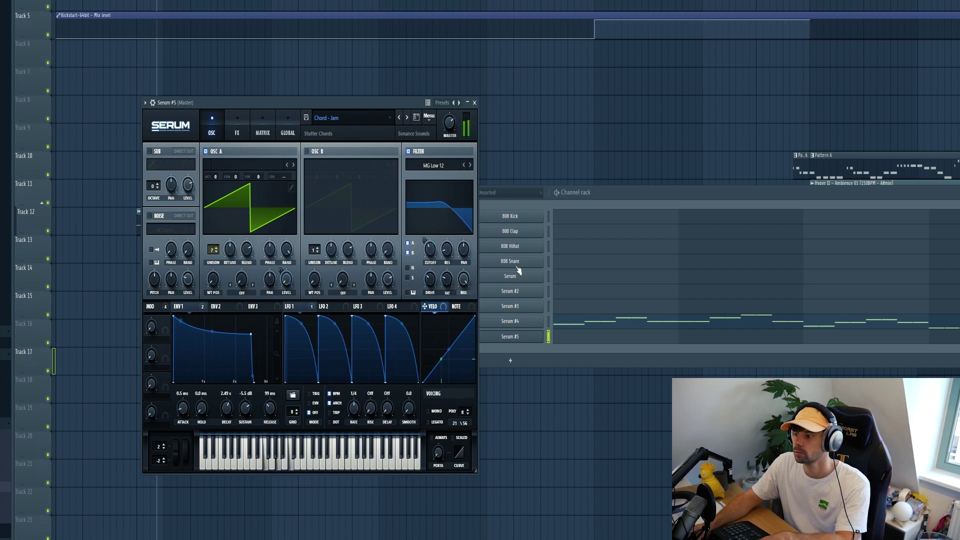
pyautogui.click(579, 339)
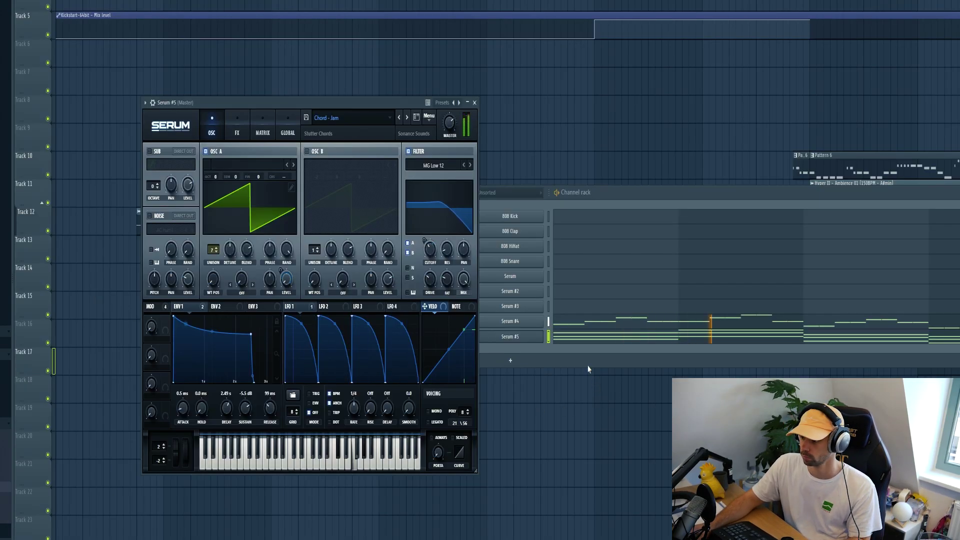
pyautogui.click(550, 347)
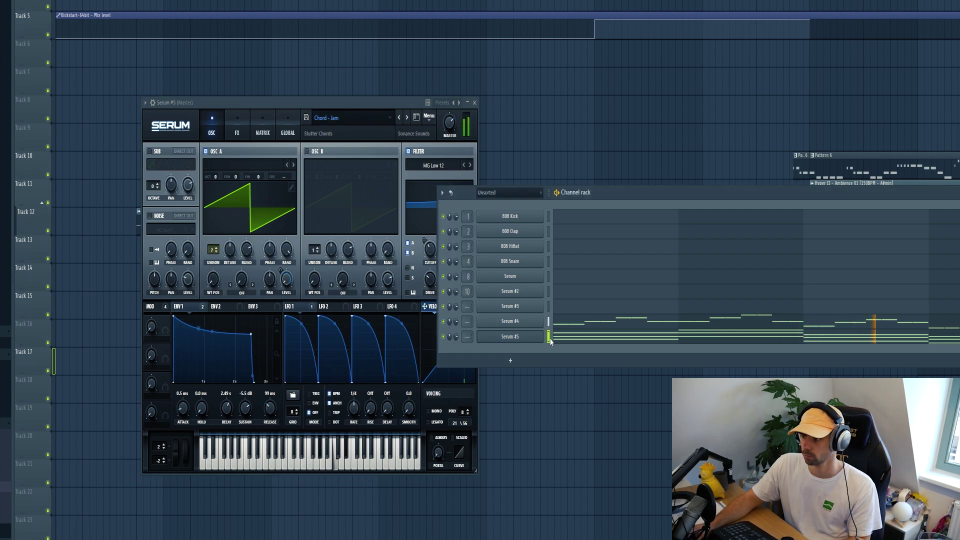
pyautogui.click(554, 339)
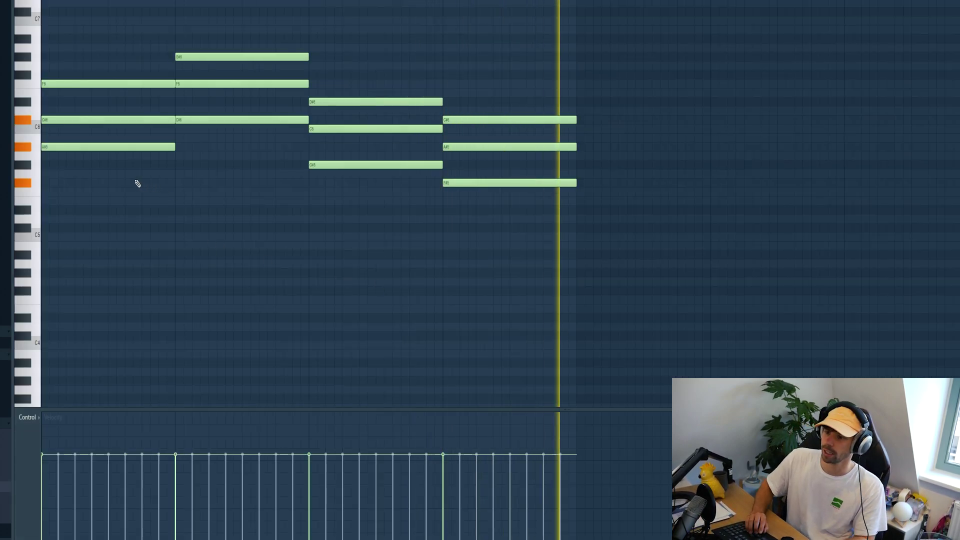
pyautogui.hotkey('ctrl', 'Down')
pyautogui.hotkey('ctrl', 'Up')
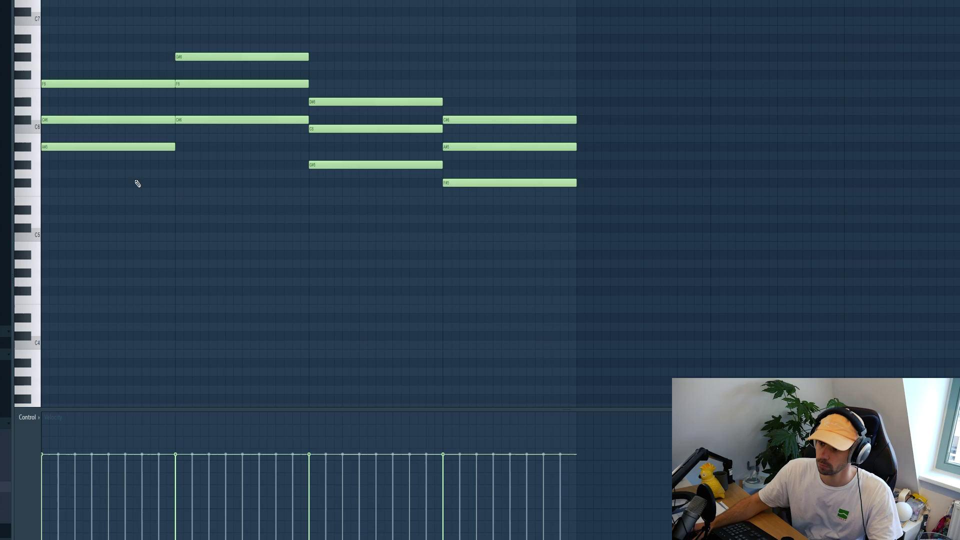
# Duplicate the two Pattern 7 and Pattern 8 clips after themselves and place two Pattern 9 clips beneath the copies on Track 16
pyautogui.press('F5')
pyautogui.moveTo(191, 244); pyautogui.dragTo(192, 245)
pyautogui.moveTo(200, 258); pyautogui.dragTo(408, 258)
pyautogui.click(493, 305)
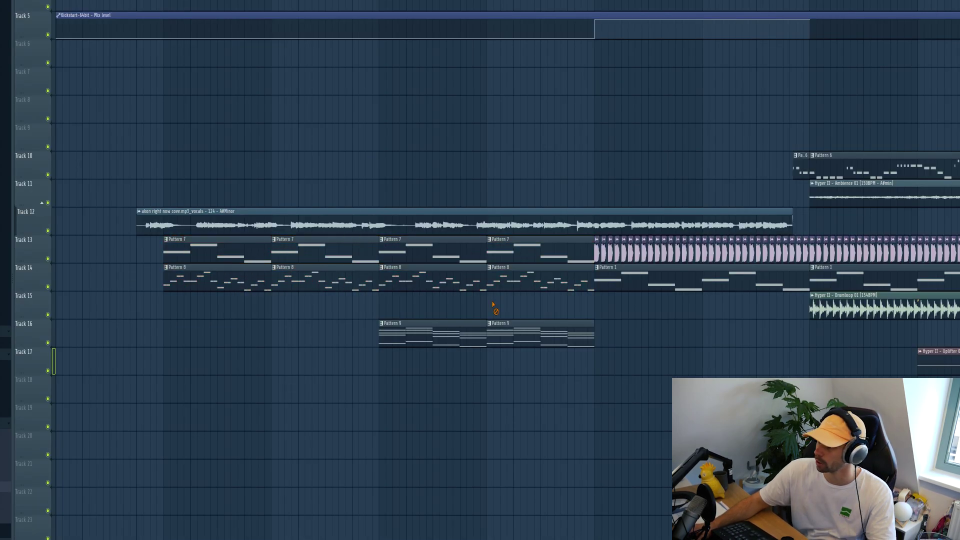
# Trim one bar off the end of the last Pattern 7, Pattern 8 and Pattern 9 clips before the kick section
pyautogui.moveTo(551, 311); pyautogui.dragTo(575, 252)
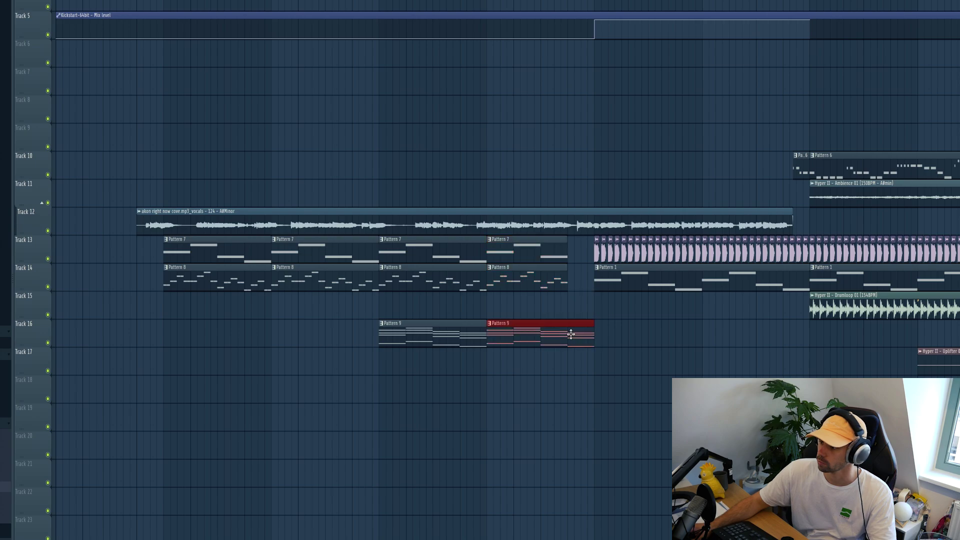
pyautogui.click(601, 310)
pyautogui.moveTo(593, 322); pyautogui.dragTo(567, 322)
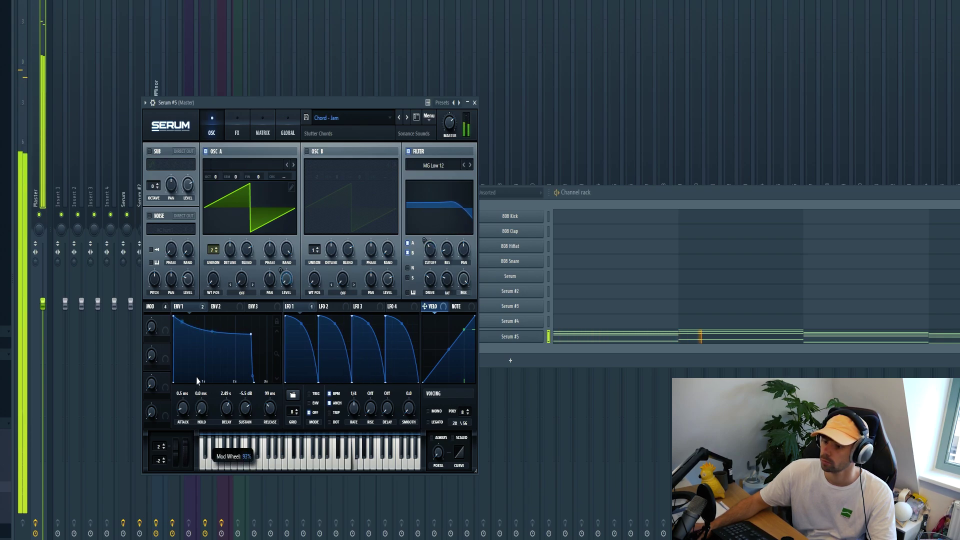
# Create Mod Wheel automation clips for Serum #5 and Serum #4 spanning the intro
pyautogui.press('space')
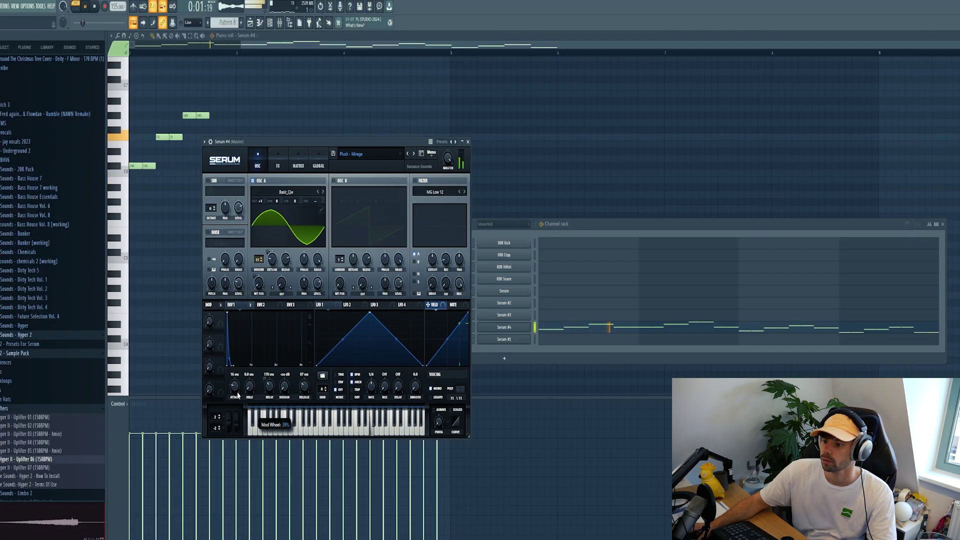
pyautogui.press('space')
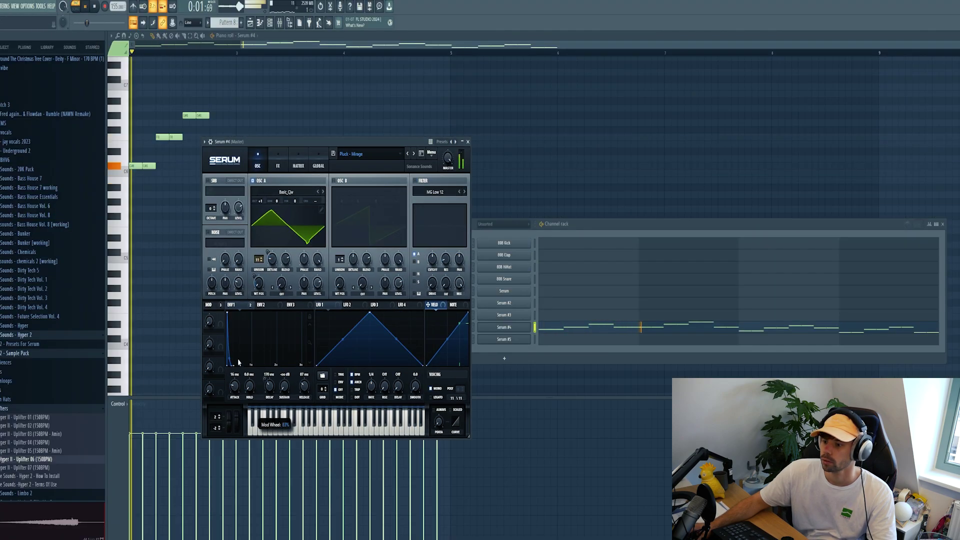
pyautogui.click(41, 6)
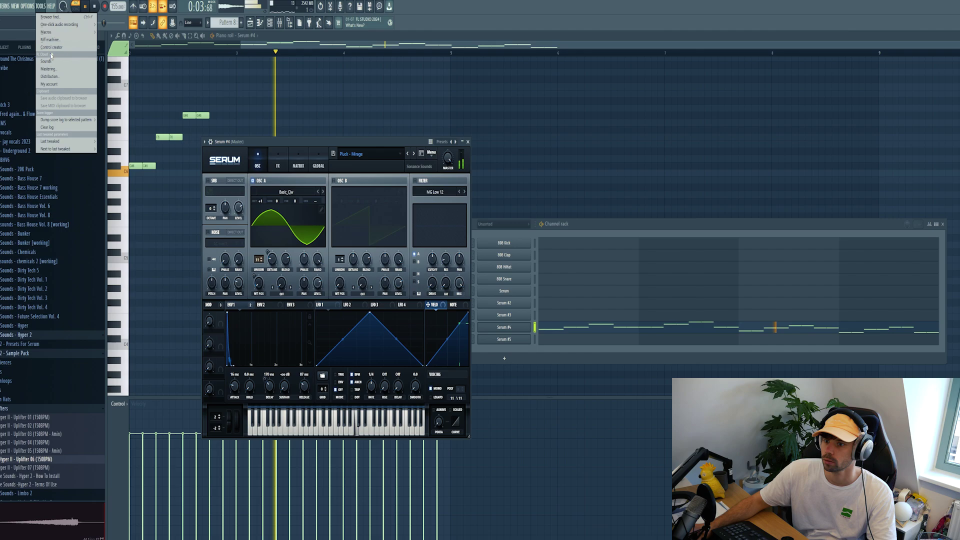
pyautogui.moveTo(65, 142)
pyautogui.click(125, 196)
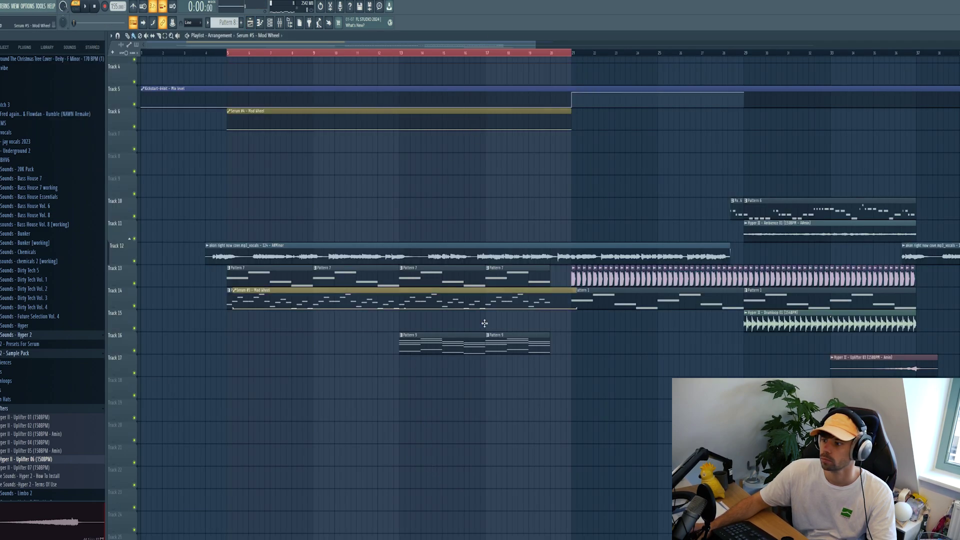
# Shape both Mod Wheel automations as rising curves, with the Serum #5 clip on Track 17 and the Serum #4 clip on Track 18
pyautogui.moveTo(485, 323); pyautogui.dragTo(480, 366)
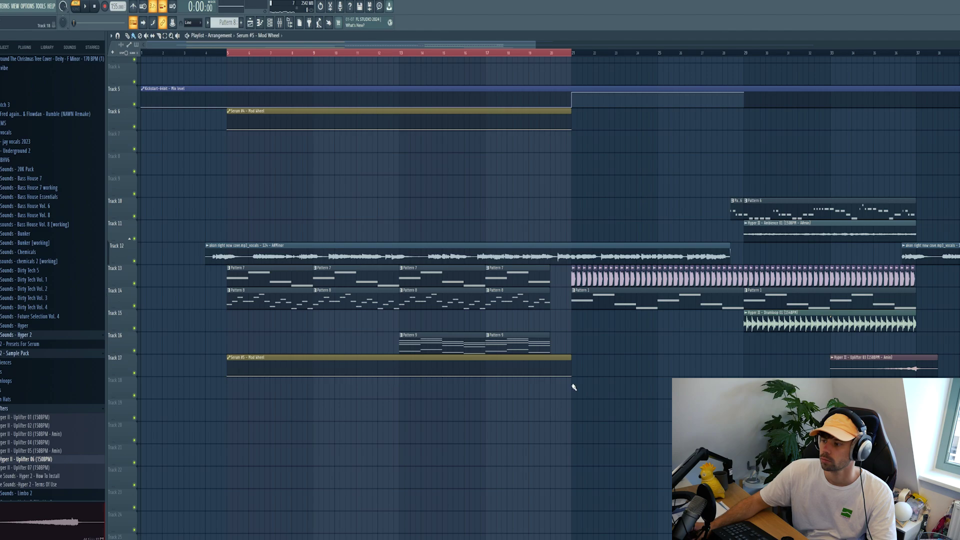
pyautogui.moveTo(572, 129); pyautogui.dragTo(571, 115)
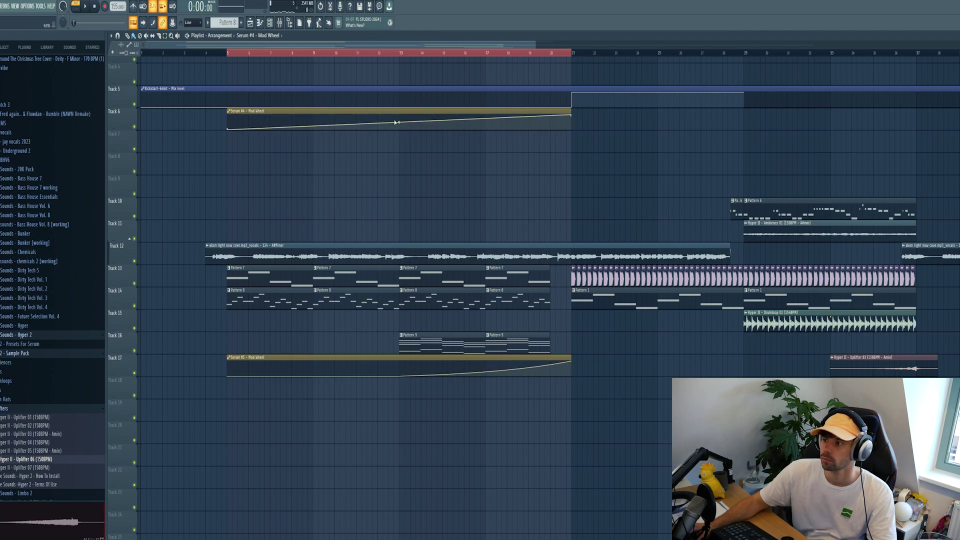
pyautogui.moveTo(323, 111); pyautogui.dragTo(320, 391)
# Copy the Hyper II - Uplifter 03 clip onto Track 15 at bars 1 and 9 and play the intro
pyautogui.moveTo(865, 358); pyautogui.dragTo(342, 315)
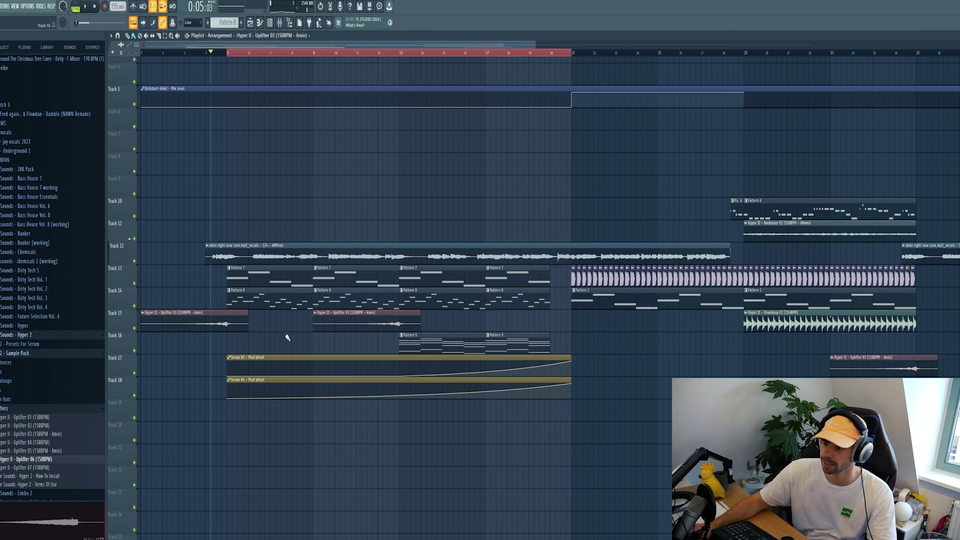
pyautogui.press('space')
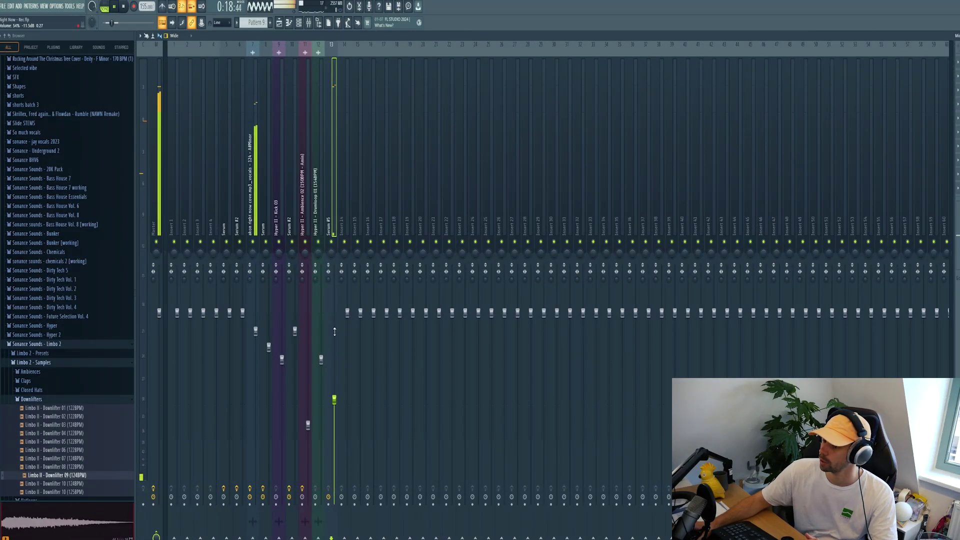
# Insert FabFilter Pro-Q 3 on the Serum #5 mixer track, add a low-frequency band and change its filter shape
pyautogui.click(954, 102)
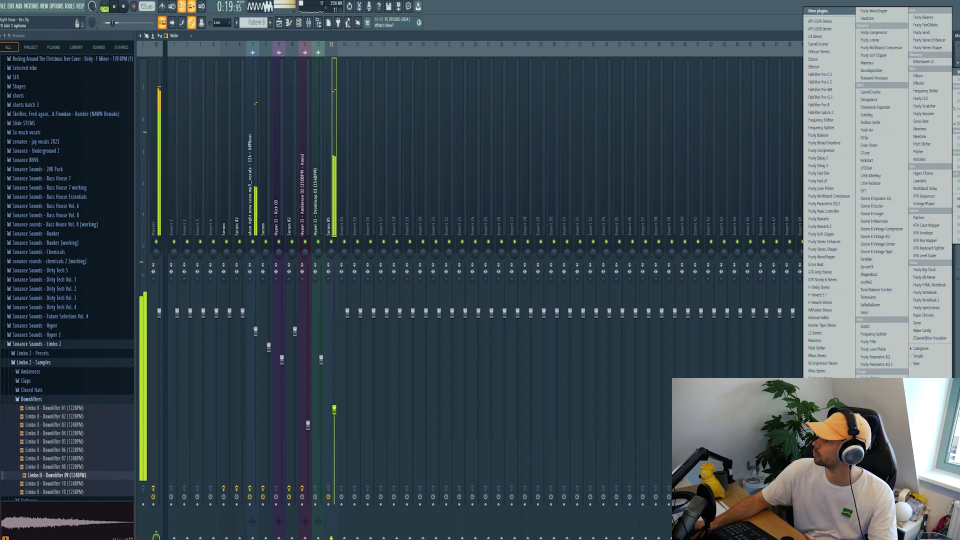
pyautogui.click(841, 97)
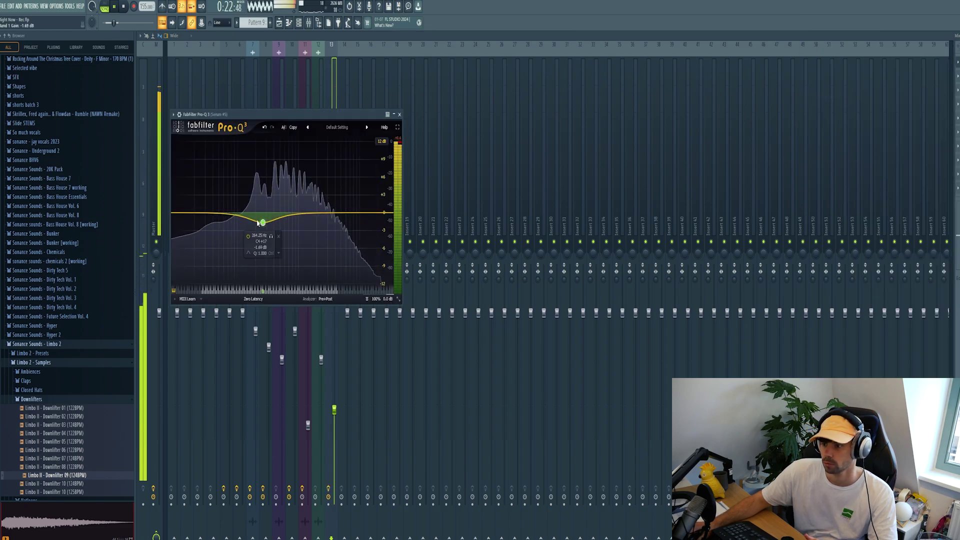
pyautogui.click(240, 214)
pyautogui.rightClick(241, 214)
pyautogui.moveTo(268, 253)
pyautogui.click(310, 270)
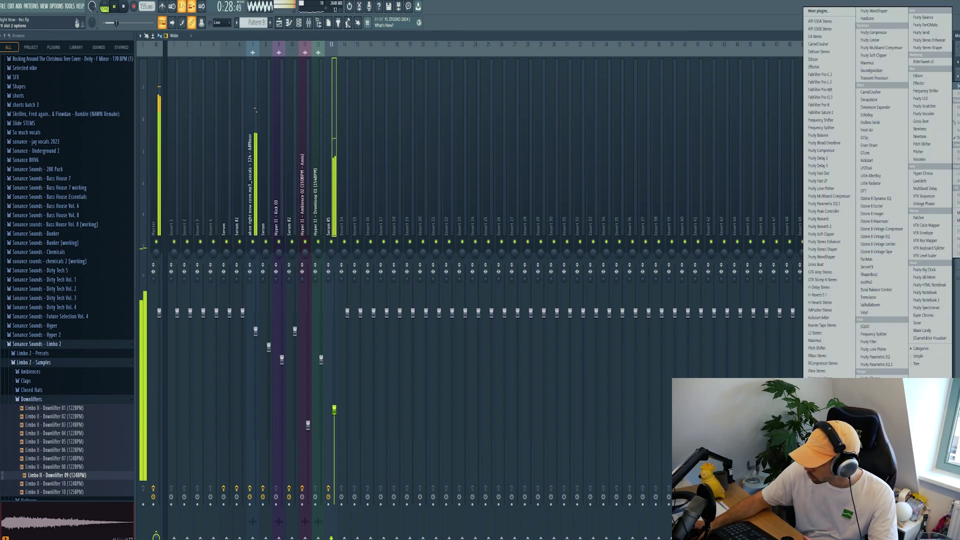
# Insert FabFilter Pro-R on the Serum #5 mixer track, set its Mix to about 38% and raise the Space setting
pyautogui.click(820, 105)
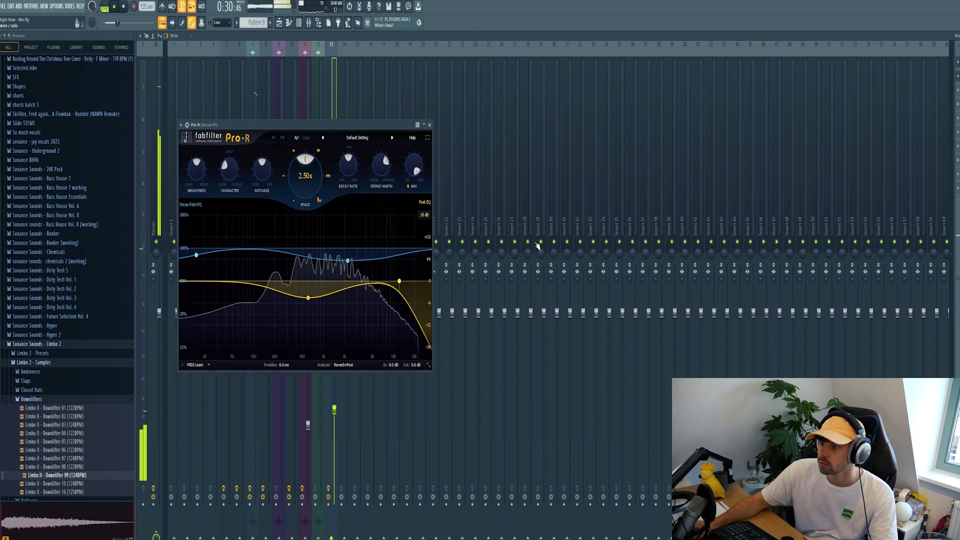
pyautogui.moveTo(414, 164); pyautogui.dragTo(409, 160)
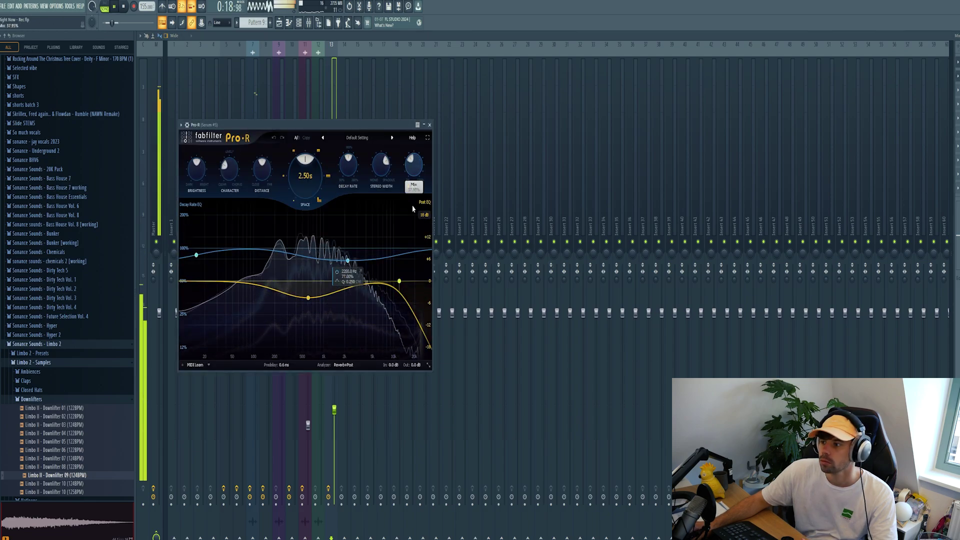
pyautogui.moveTo(305, 174); pyautogui.dragTo(309, 161)
pyautogui.moveTo(265, 125); pyautogui.dragTo(580, 93)
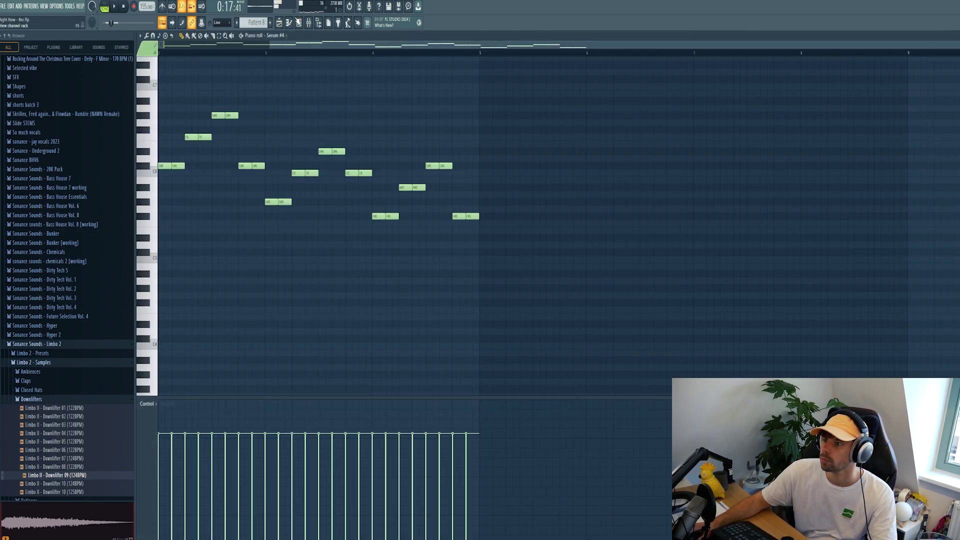
# Route Serum #4 to mixer track 14 and lower that track's volume to about -4.2 dB
pyautogui.click(299, 22)
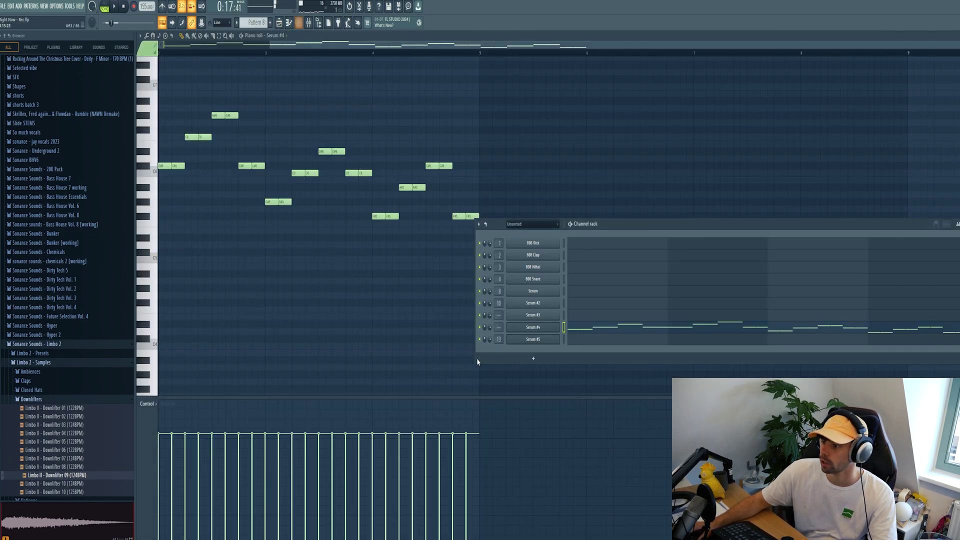
pyautogui.click(518, 328)
pyautogui.click(240, 141)
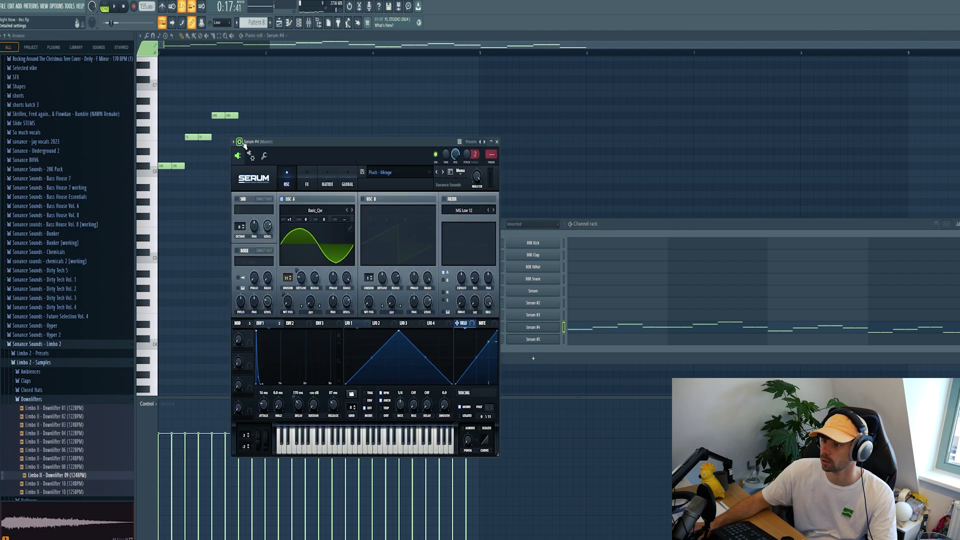
pyautogui.press('F9')
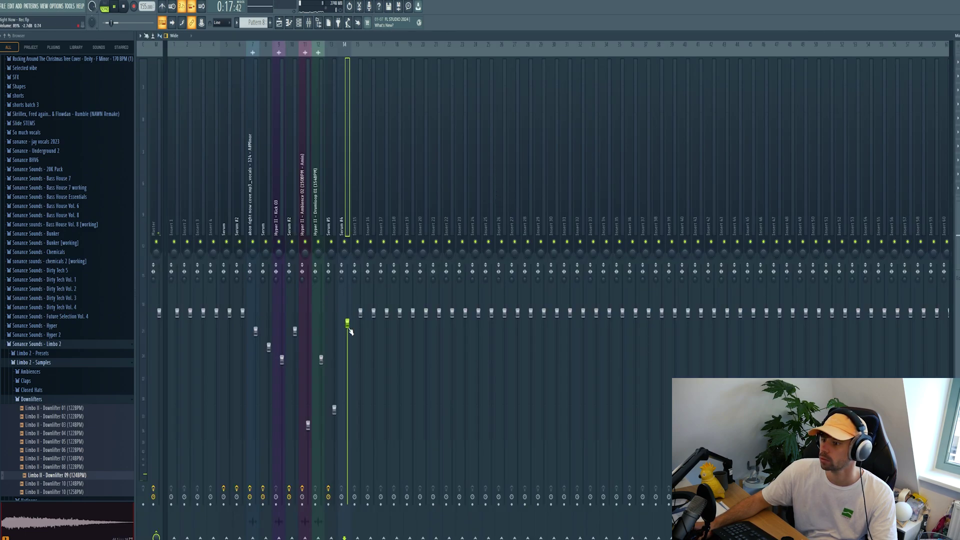
pyautogui.scroll(-5, 350, 331)
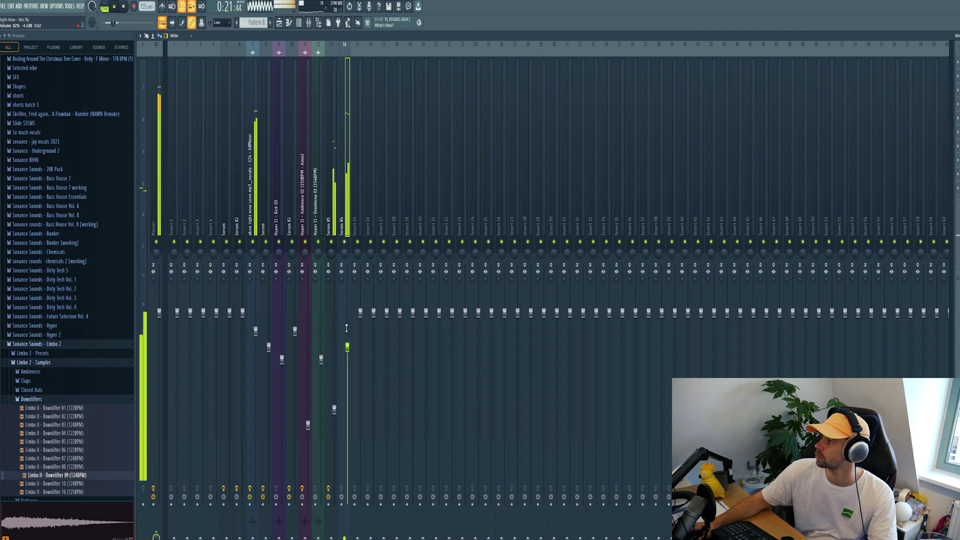
# Insert FabFilter Pro-R on the Serum #4 mixer track and reduce its Mix amount
pyautogui.click(946, 75)
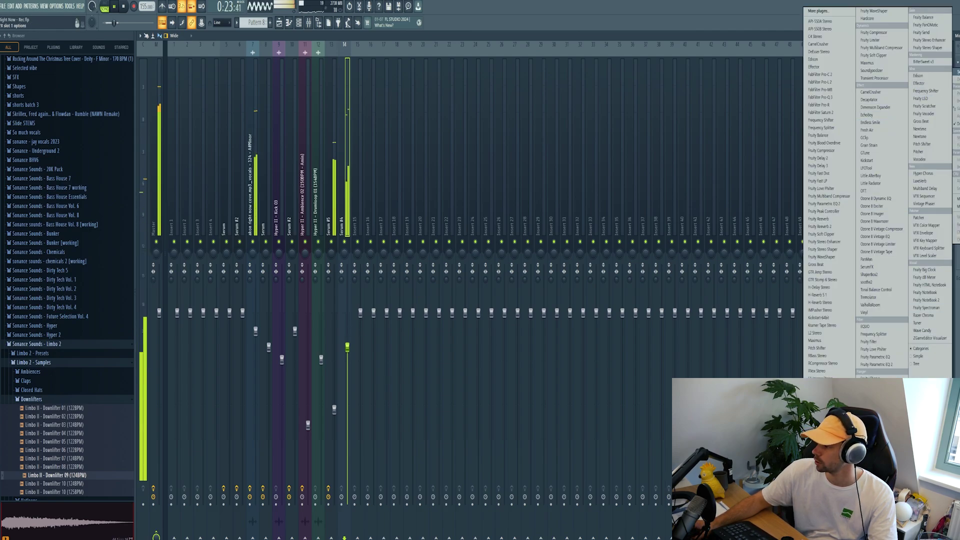
pyautogui.click(819, 104)
pyautogui.moveTo(423, 173); pyautogui.dragTo(423, 215)
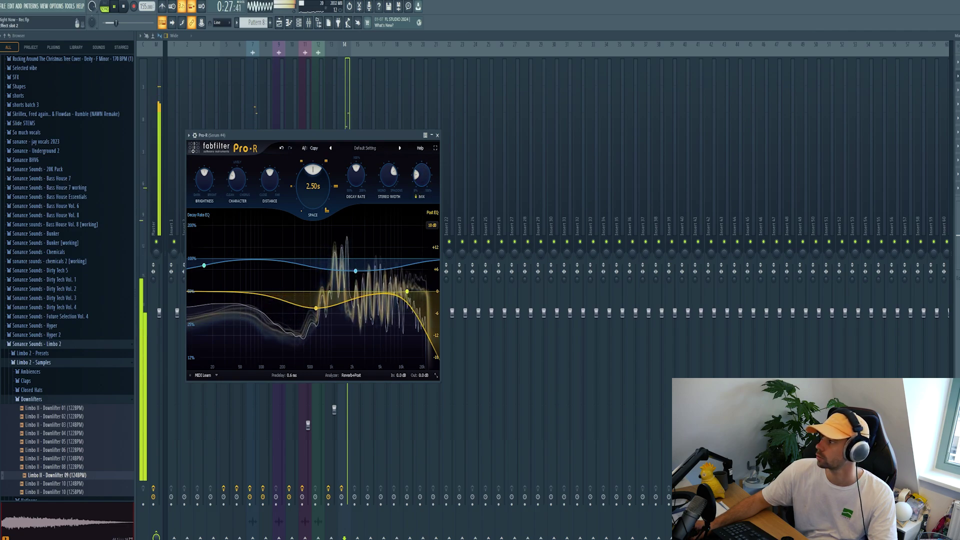
# Insert FabFilter Pro-Q 3 on the Serum #4 mixer track, add a band at about 438 Hz and change its filter shape
pyautogui.click(922, 75)
pyautogui.click(823, 97)
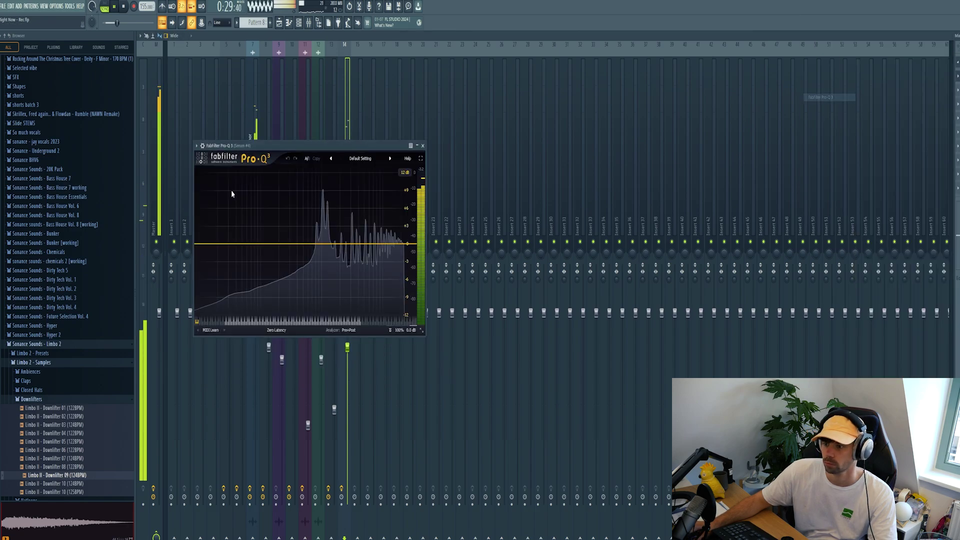
pyautogui.click(299, 244)
pyautogui.rightClick(299, 243)
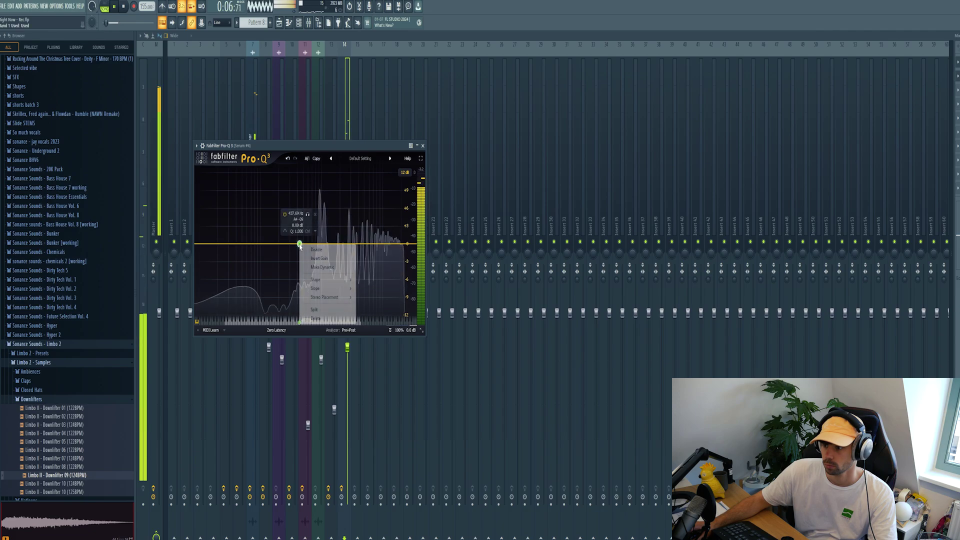
pyautogui.moveTo(336, 280)
pyautogui.click(370, 297)
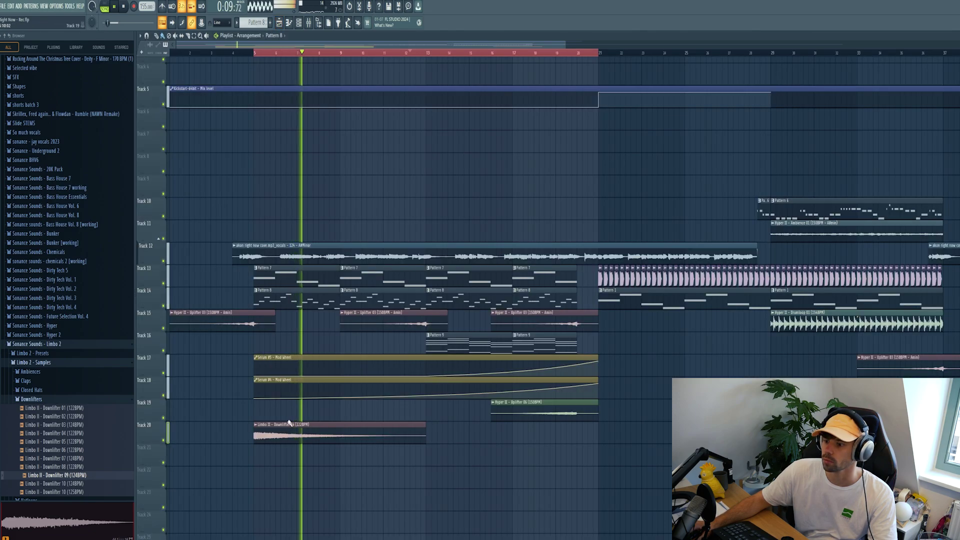
# Route the Limbo II - Downlifter 04 sample to mixer track 15, lower its volume to about -10.5 dB and return to the playlist
pyautogui.doubleClick(288, 425)
pyautogui.click(298, 94)
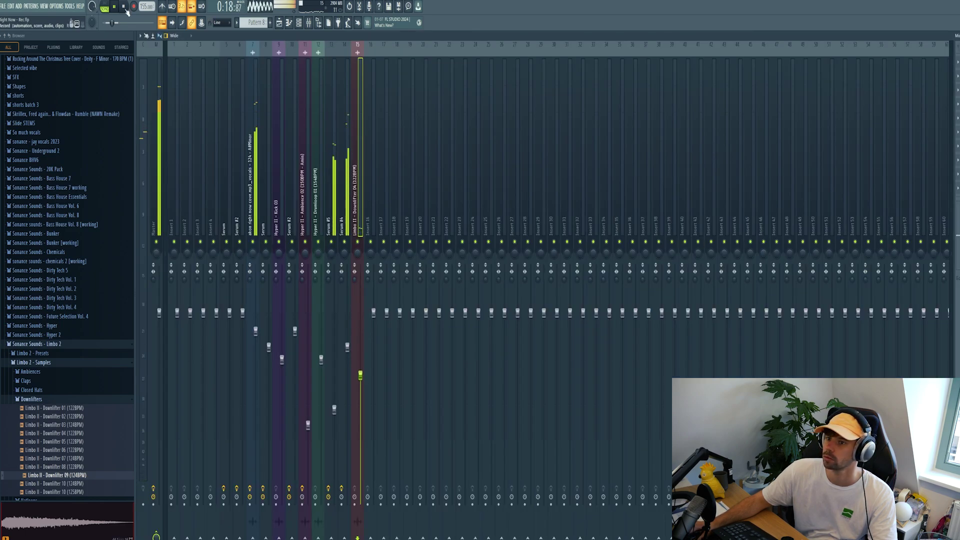
pyautogui.click(106, 6)
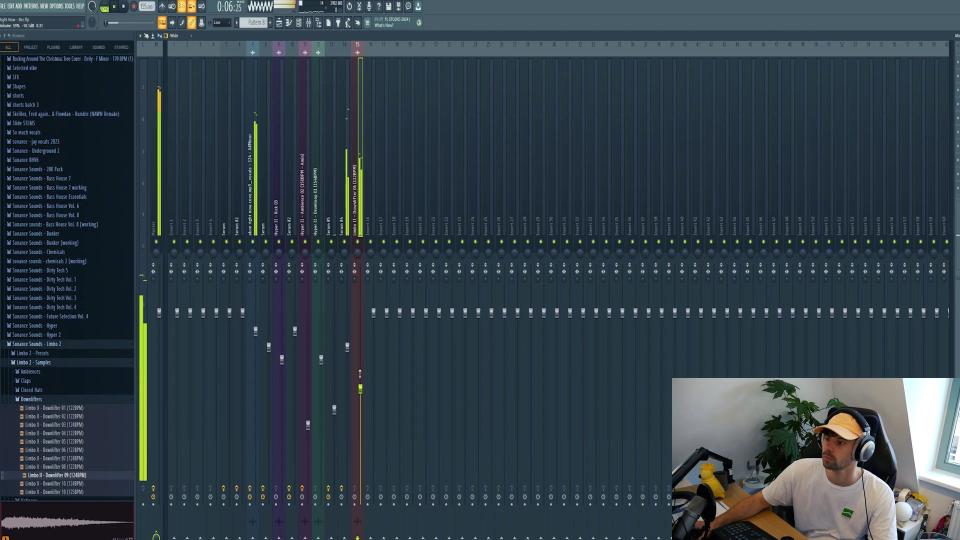
pyautogui.click(279, 22)
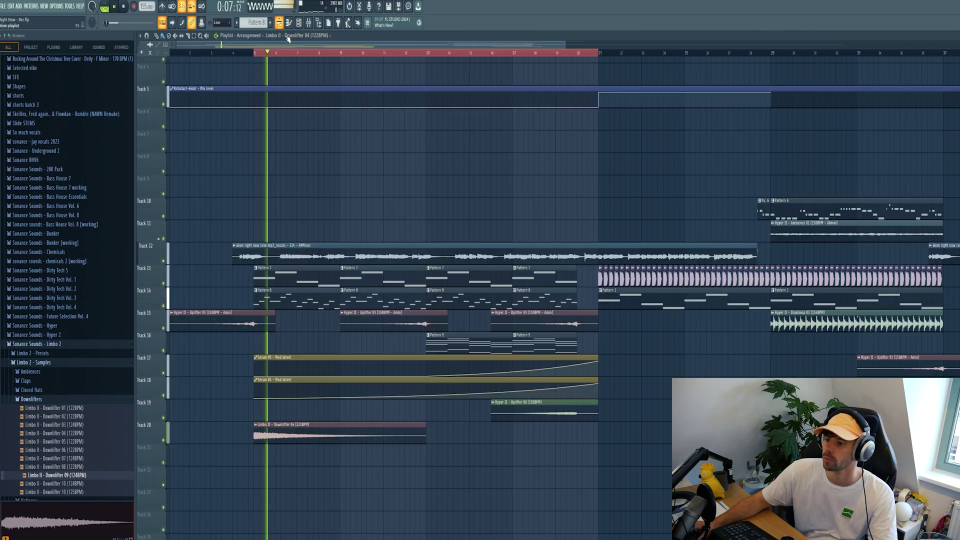
# Duplicate the Limbo II - Downlifter 04 clip on Track 20, make the copy unique and reverse its audio
pyautogui.scroll(-1, 340, 469)
pyautogui.moveTo(269, 431); pyautogui.dragTo(415, 431)
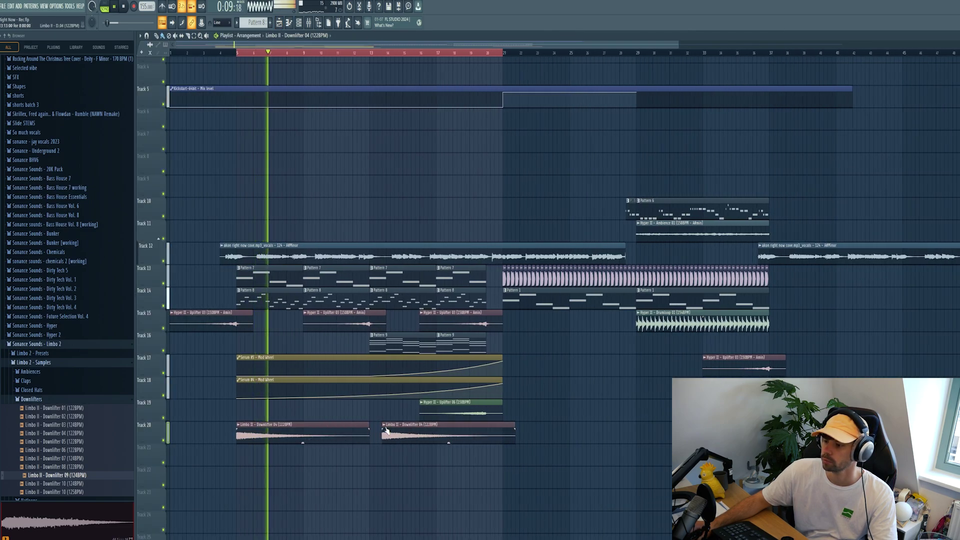
pyautogui.rightClick(415, 431)
pyautogui.click(414, 502)
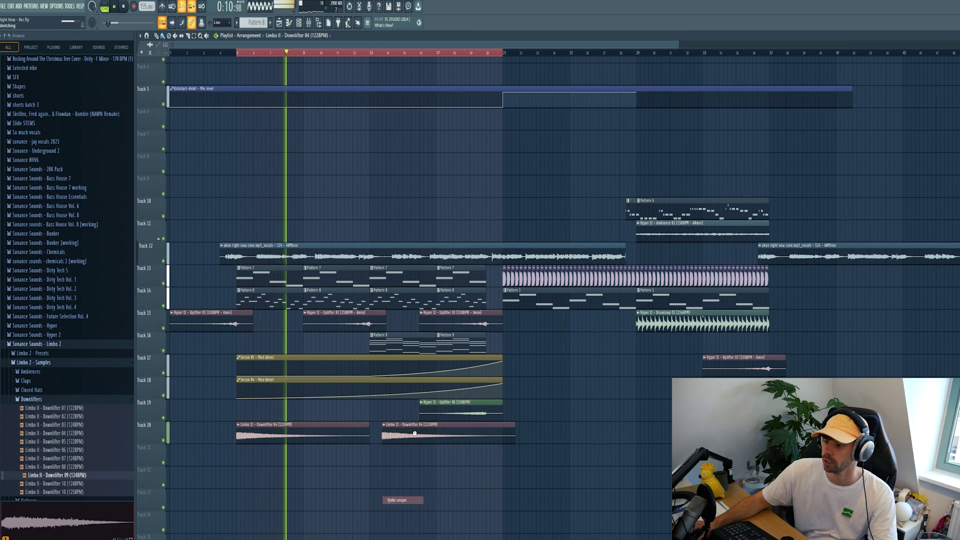
pyautogui.click(237, 175)
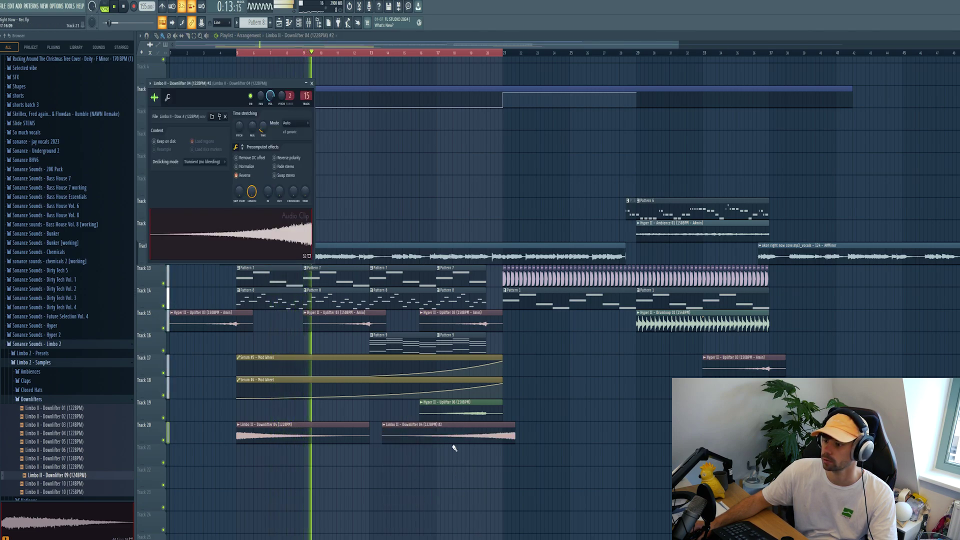
# Move the reversed downlifter to bar 13, directly after the original clip, and trim its end to bar 20
pyautogui.moveTo(450, 439); pyautogui.dragTo(437, 439)
pyautogui.moveTo(501, 424); pyautogui.dragTo(486, 425)
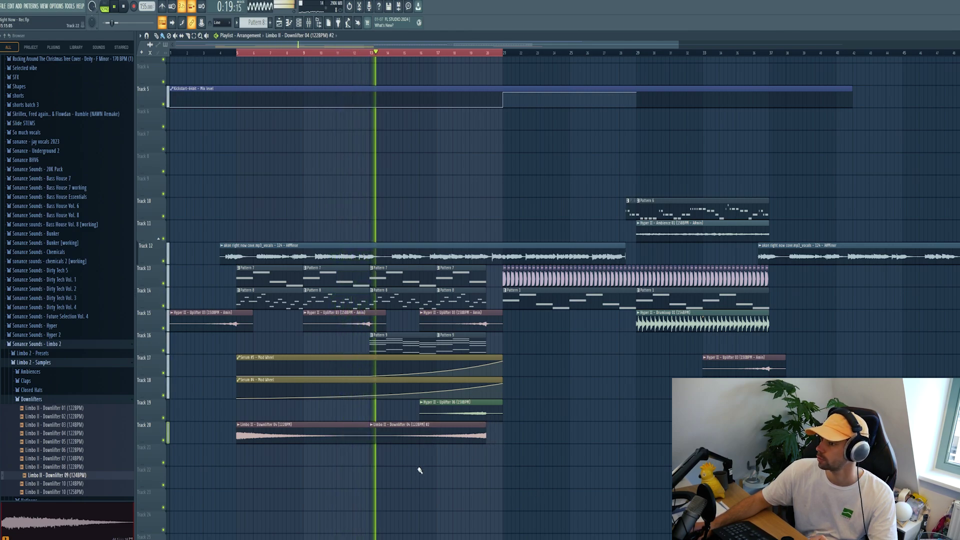
pyautogui.press('space')
# Copy the drumloop to Track 11, the downlifter to Track 21 and the ambience to Track 10 at bar 13, trimming the drumloop at bar 20
pyautogui.keyDown('shift'); pyautogui.moveTo(666, 320); pyautogui.dragTo(400, 237); pyautogui.keyUp('shift')
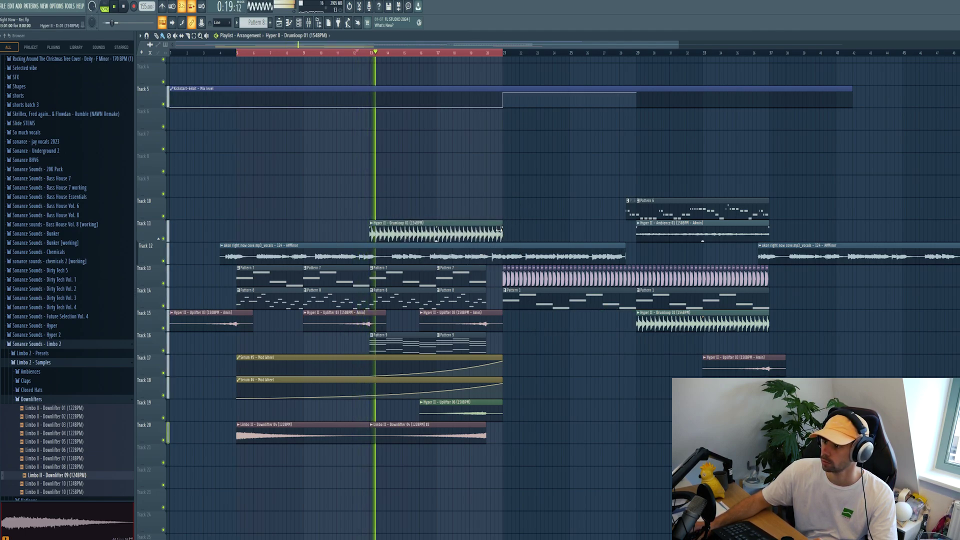
pyautogui.moveTo(499, 221); pyautogui.dragTo(486, 221)
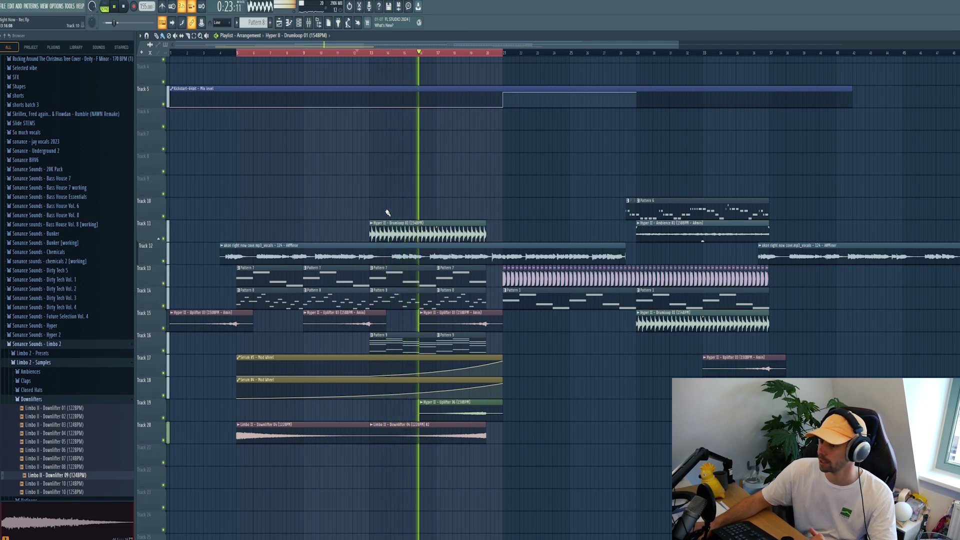
pyautogui.keyDown('shift'); pyautogui.moveTo(284, 426); pyautogui.dragTo(418, 450); pyautogui.keyUp('shift')
pyautogui.keyDown('shift'); pyautogui.moveTo(656, 235); pyautogui.dragTo(390, 200); pyautogui.keyUp('shift')
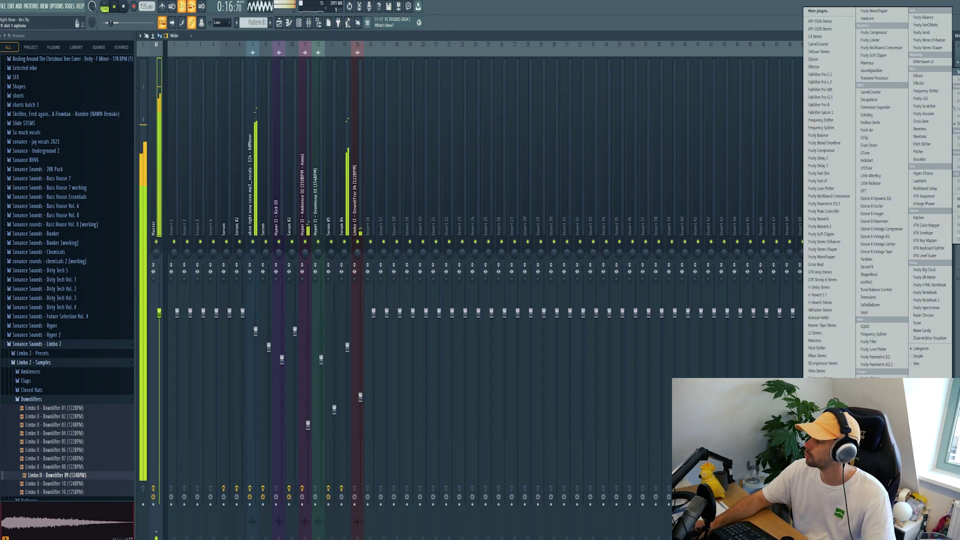
# Insert Fruity Parametric EQ 2 with a high-pass band 1 on the Master and create an automation clip for that band's frequency
pyautogui.click(876, 364)
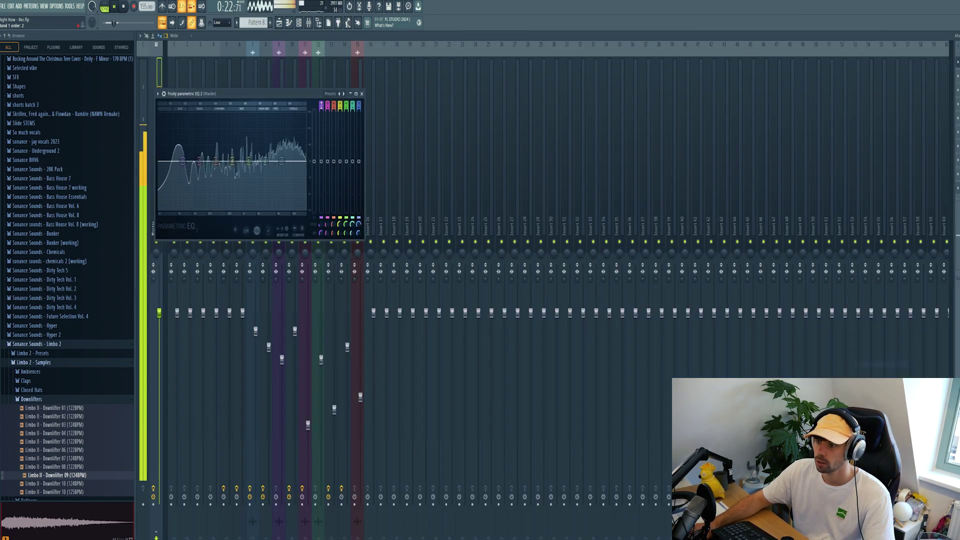
pyautogui.moveTo(321, 106)
pyautogui.mouseDown()
pyautogui.moveTo(321, 116)
pyautogui.moveTo(321, 95)
pyautogui.mouseUp()
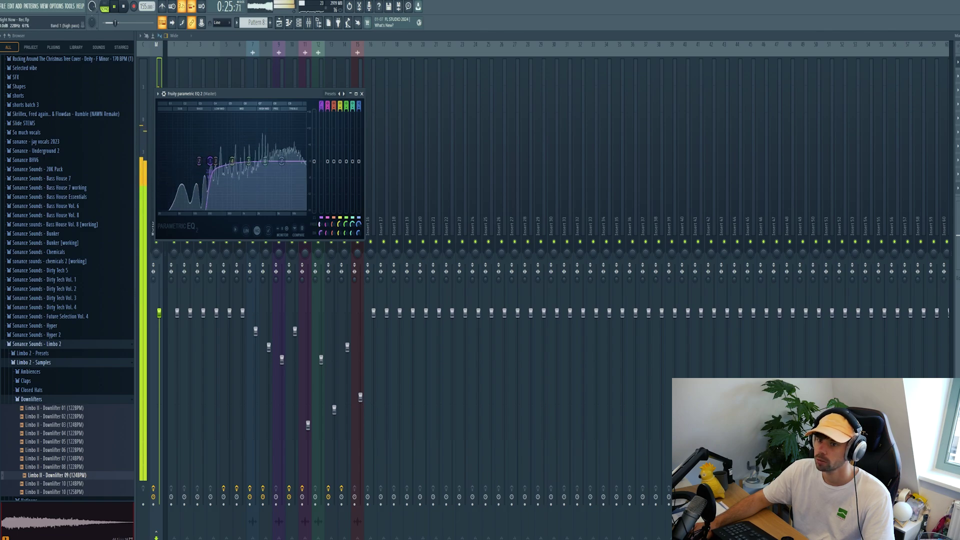
pyautogui.rightClick(321, 226)
pyautogui.click(338, 295)
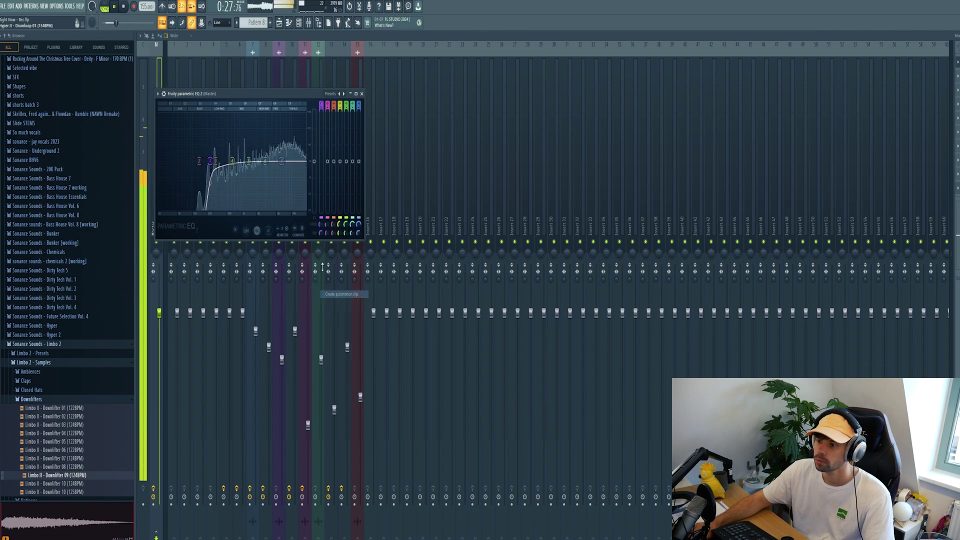
pyautogui.rightClick(321, 226)
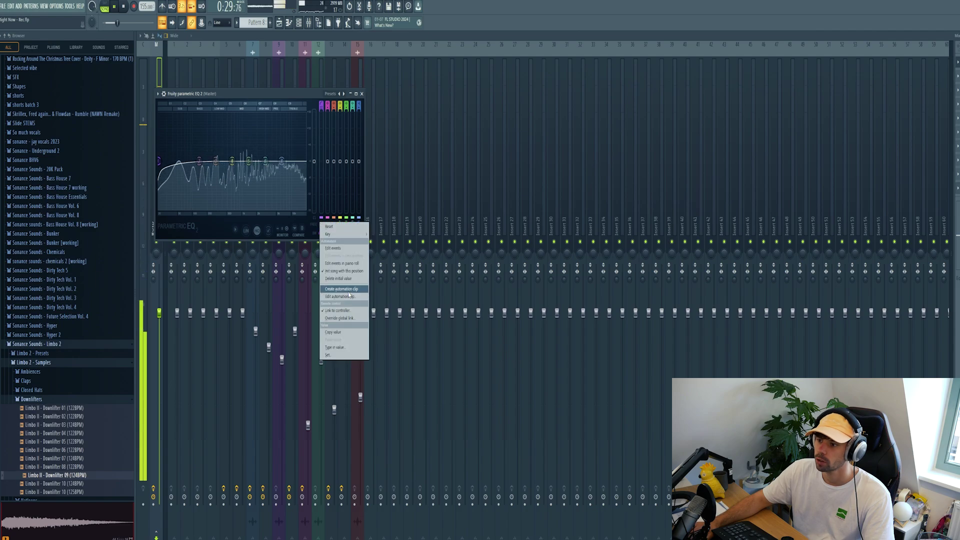
pyautogui.click(342, 289)
# Shape the EQ band 1 frequency automation in the playlist to stay low until bar 13 and rise gradually to bar 21
pyautogui.click(279, 23)
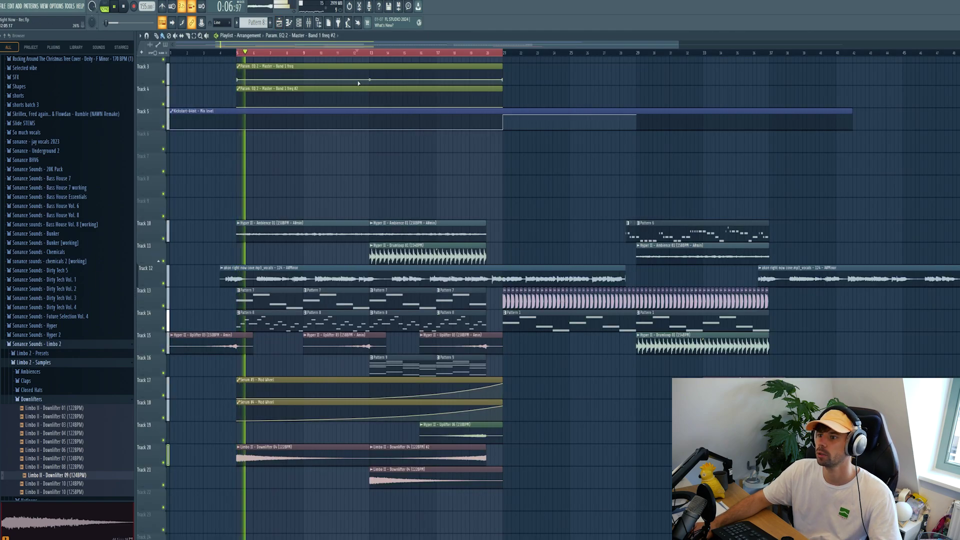
pyautogui.moveTo(237, 80); pyautogui.dragTo(237, 85)
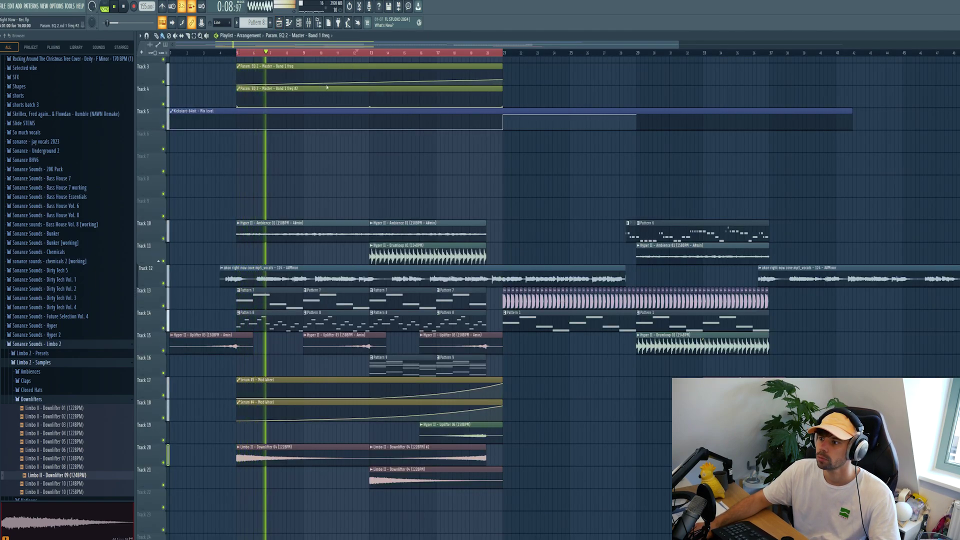
pyautogui.moveTo(371, 82); pyautogui.dragTo(371, 95)
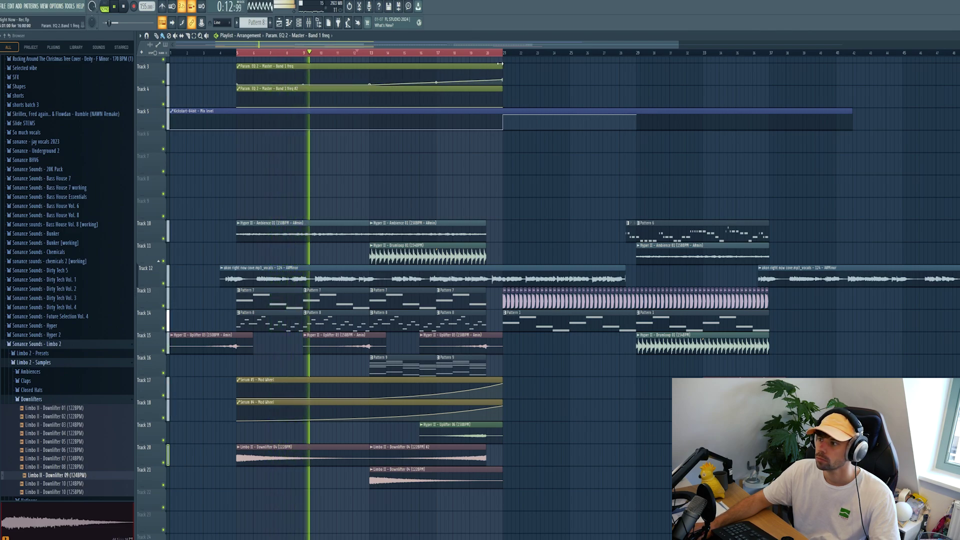
# Extend the EQ automation clip to about bar 33 with a reset at bar 21 and a boost through bar 28, and slice it at bar 21
pyautogui.moveTo(501, 66); pyautogui.dragTo(698, 70)
pyautogui.rightClick(507, 81)
pyautogui.rightClick(621, 82)
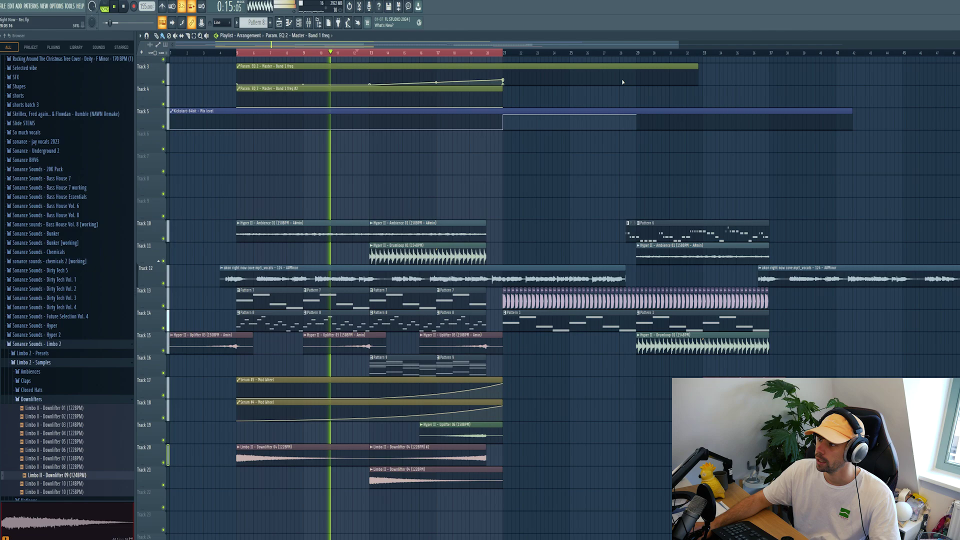
pyautogui.rightClick(621, 80)
pyautogui.moveTo(622, 80); pyautogui.dragTo(624, 71)
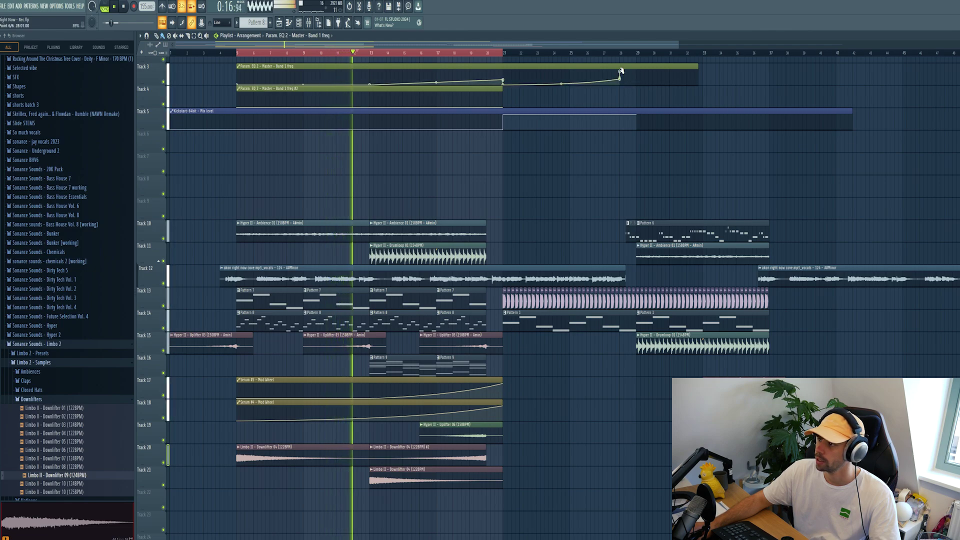
pyautogui.moveTo(502, 64); pyautogui.dragTo(504, 88)
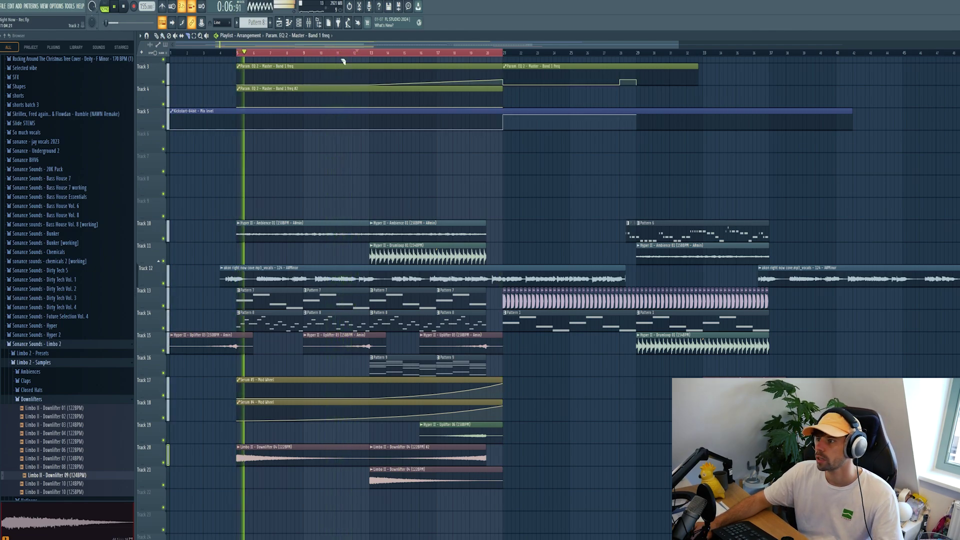
pyautogui.click(156, 36)
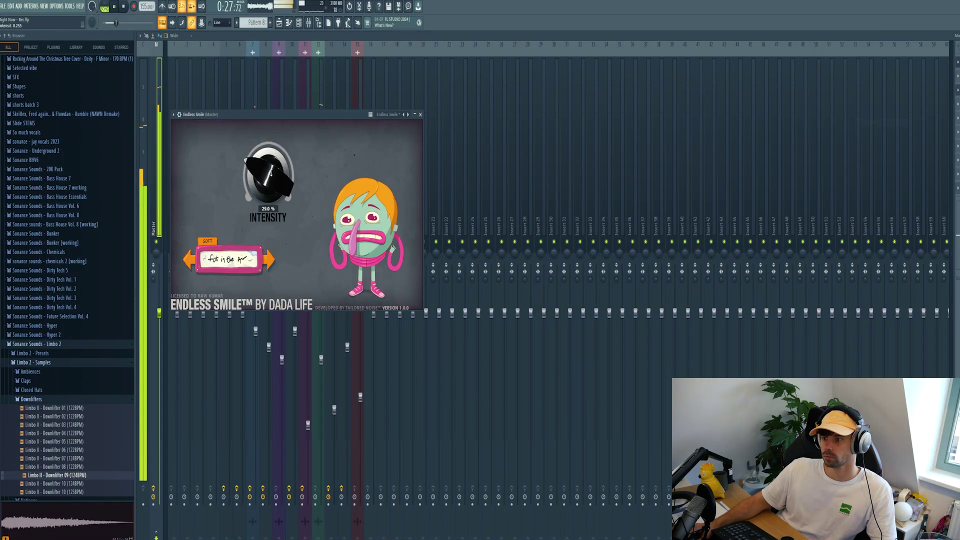
# Adjust the Intensity of Endless Smile on the Master and create an automation clip for it
pyautogui.moveTo(276, 150); pyautogui.dragTo(244, 271)
pyautogui.click(70, 6)
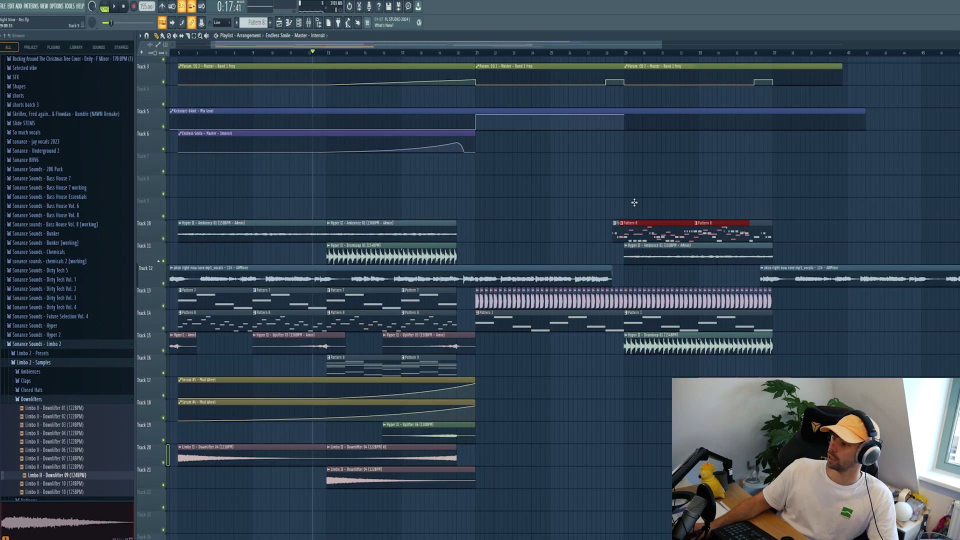
# Place the copied Pattern 8 clips on Track 9 and a copy of Pattern 9 on Track 8, starting at bar 29
pyautogui.moveTo(634, 202); pyautogui.dragTo(637, 191)
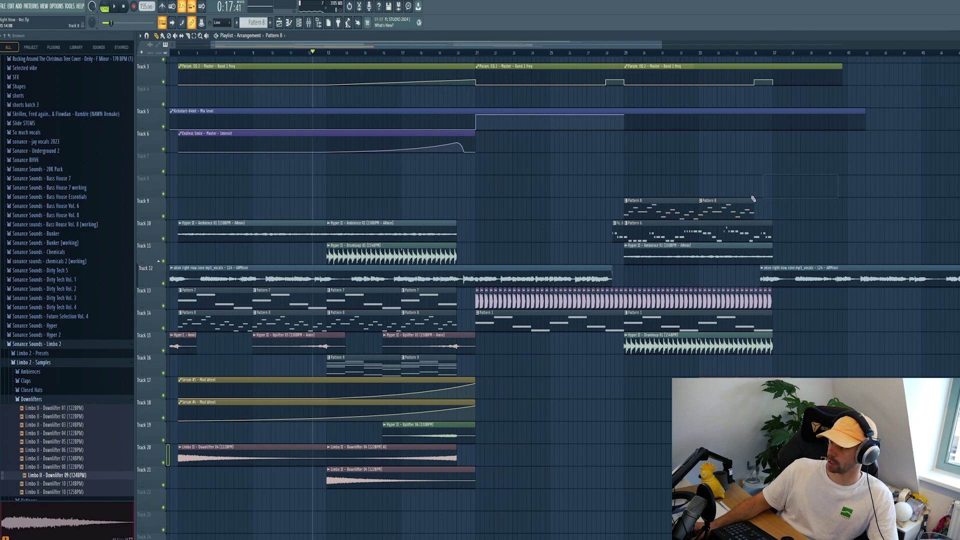
pyautogui.keyDown('shift'); pyautogui.moveTo(393, 366); pyautogui.dragTo(693, 186); pyautogui.keyUp('shift')
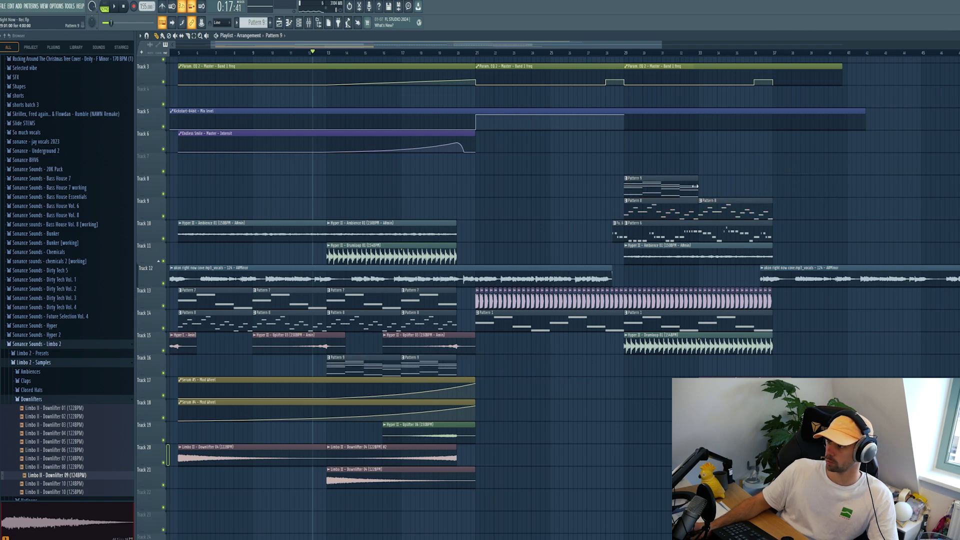
# Insert Kickstart-64bit on the Serum #4 mixer track and create a playlist automation clip for its Mix level
pyautogui.click(308, 22)
pyautogui.press('space')
pyautogui.click(957, 188)
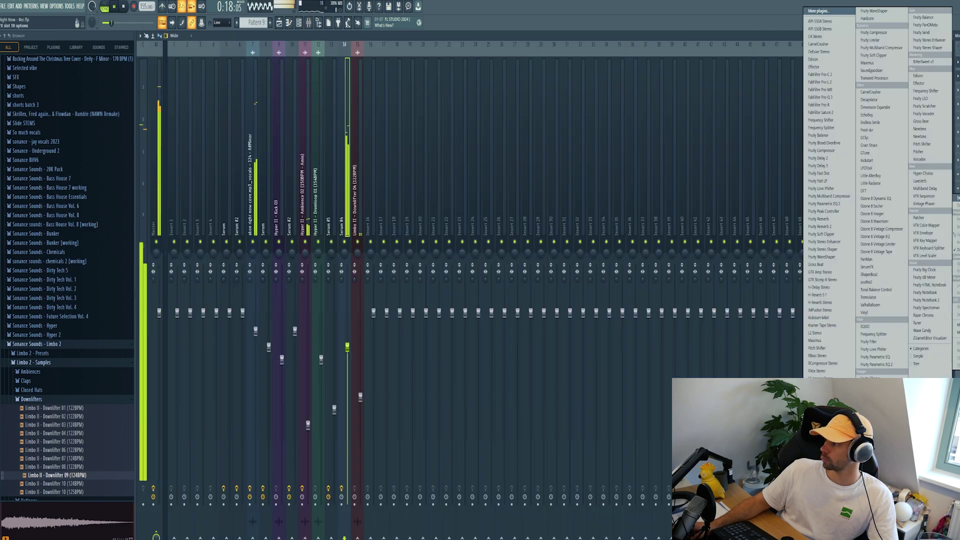
pyautogui.click(815, 318)
pyautogui.press('Escape')
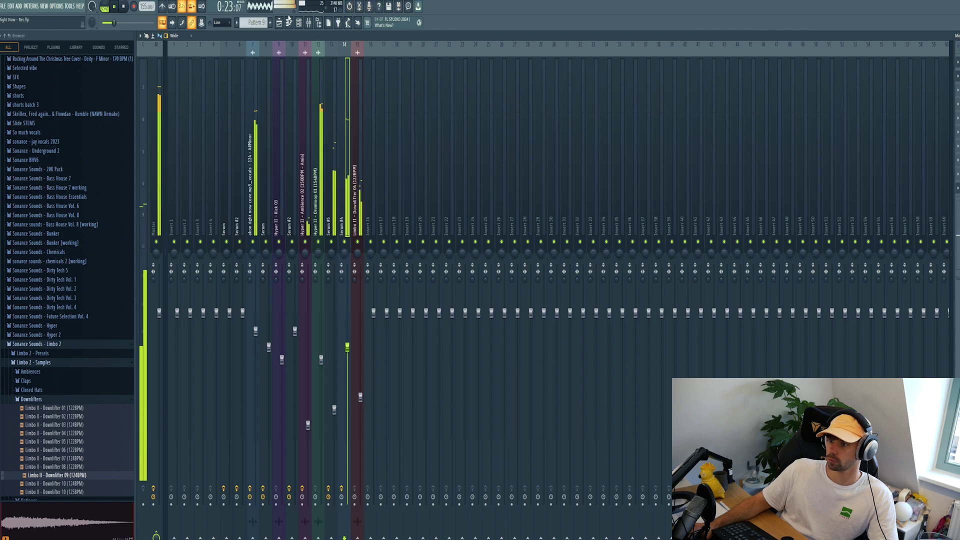
pyautogui.click(279, 24)
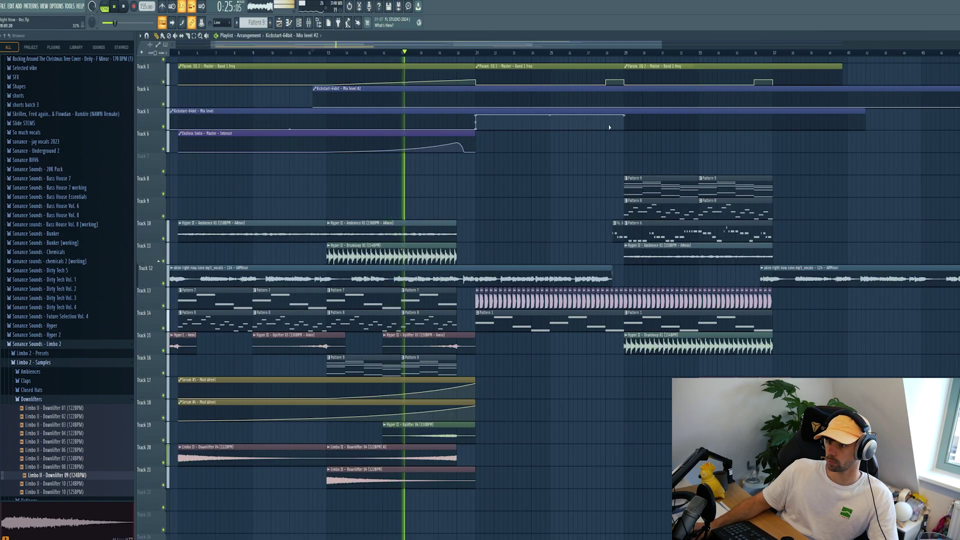
# Move the new Kickstart Mix level clip to the song start and raise its level from bar 29 to bar 37
pyautogui.moveTo(514, 88); pyautogui.dragTo(304, 90)
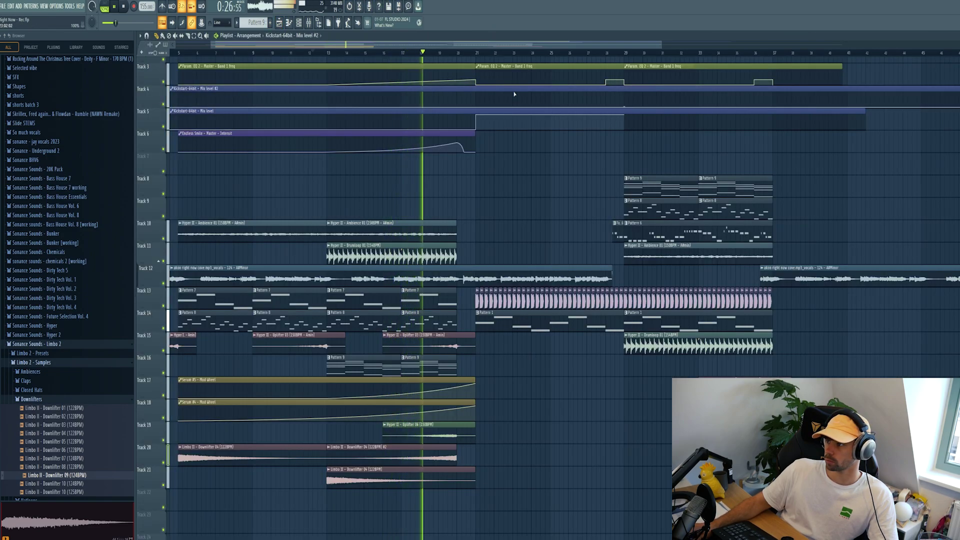
pyautogui.rightClick(624, 106)
pyautogui.moveTo(625, 107); pyautogui.dragTo(624, 93)
pyautogui.rightClick(773, 93)
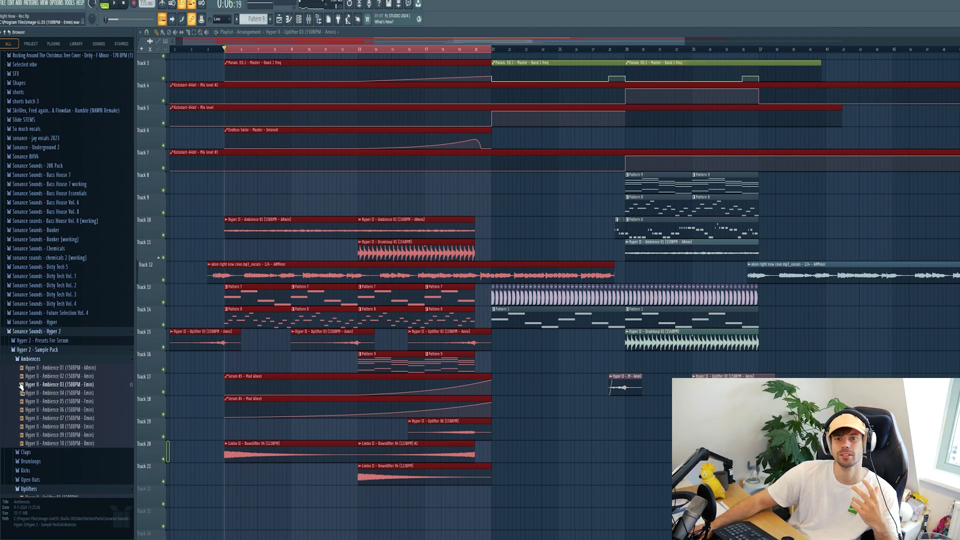
# Preview Hyper II - Ambience 03 and 04, and place Ambience 04 on Track 22 at bar 5
pyautogui.click(34, 385)
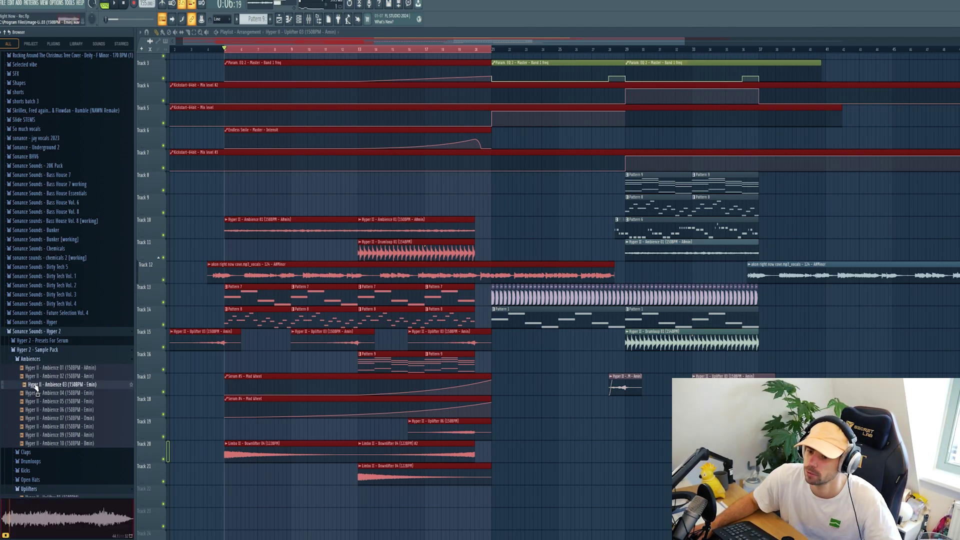
pyautogui.click(36, 393)
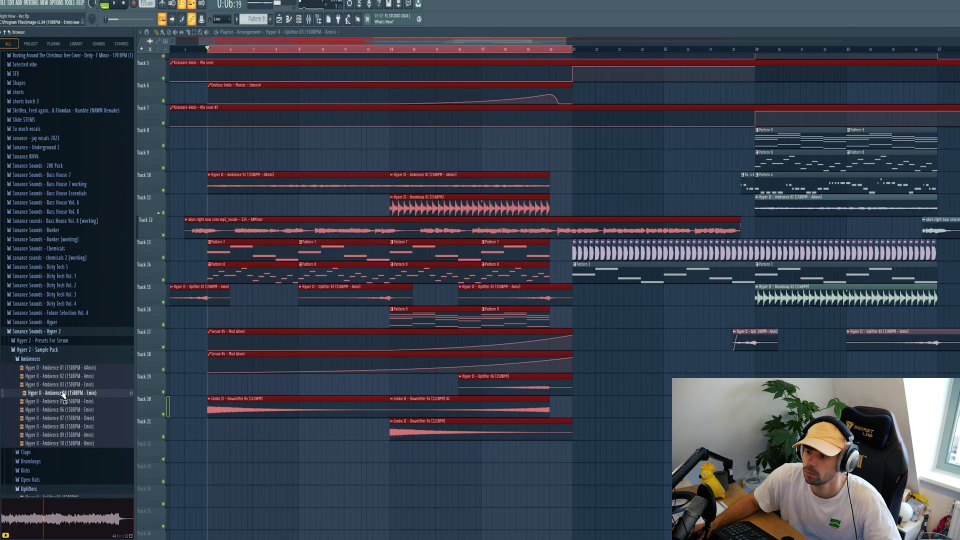
pyautogui.moveTo(63, 393); pyautogui.dragTo(210, 452)
# Preview more Hyper II ambiences and place Ambience 06 on Track 23 at bar 5
pyautogui.click(80, 430)
pyautogui.click(84, 418)
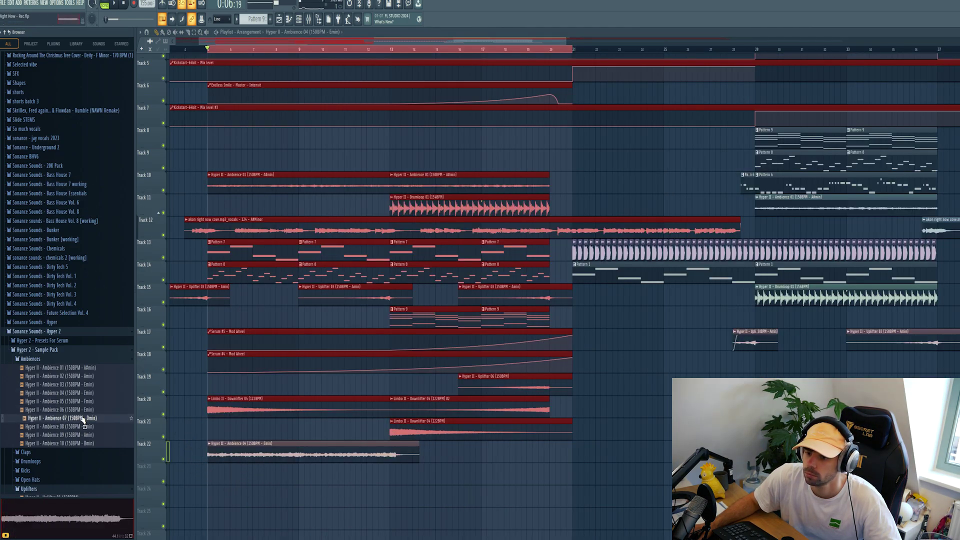
pyautogui.click(96, 409)
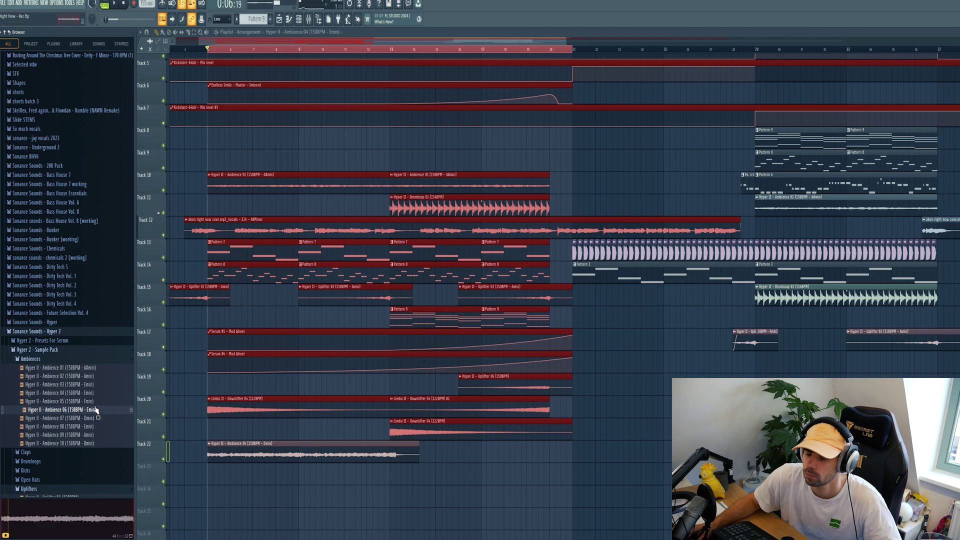
pyautogui.moveTo(95, 410); pyautogui.dragTo(207, 479)
# Fit the Ambience 06 clip to end at bar 13 and duplicate both new ambience clips to start at bar 13
pyautogui.click(211, 469)
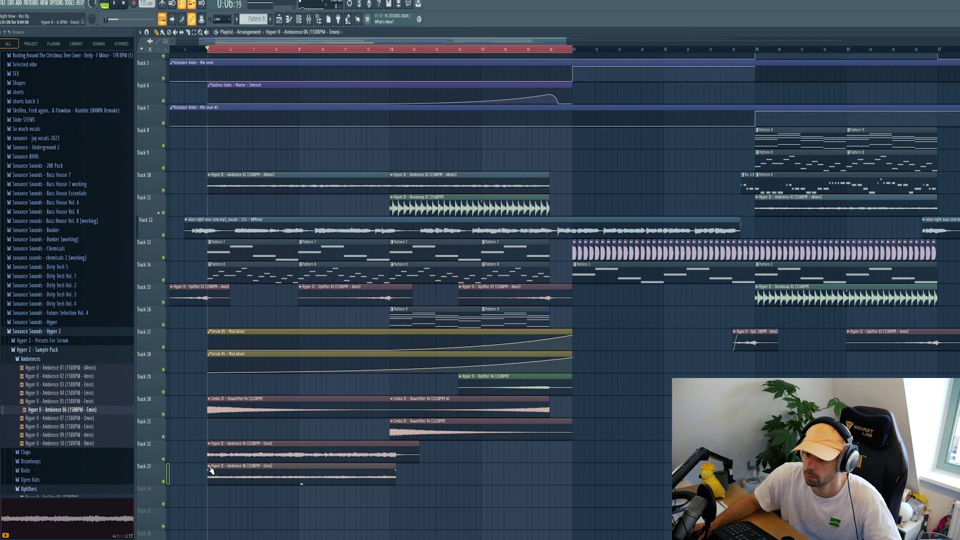
pyautogui.click(265, 488)
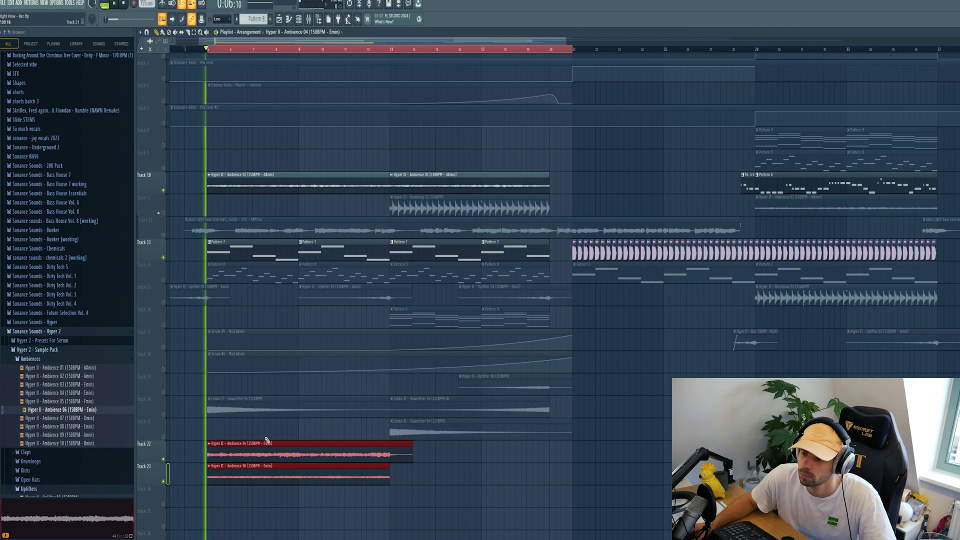
pyautogui.moveTo(265, 443); pyautogui.dragTo(370, 449)
pyautogui.click(370, 449)
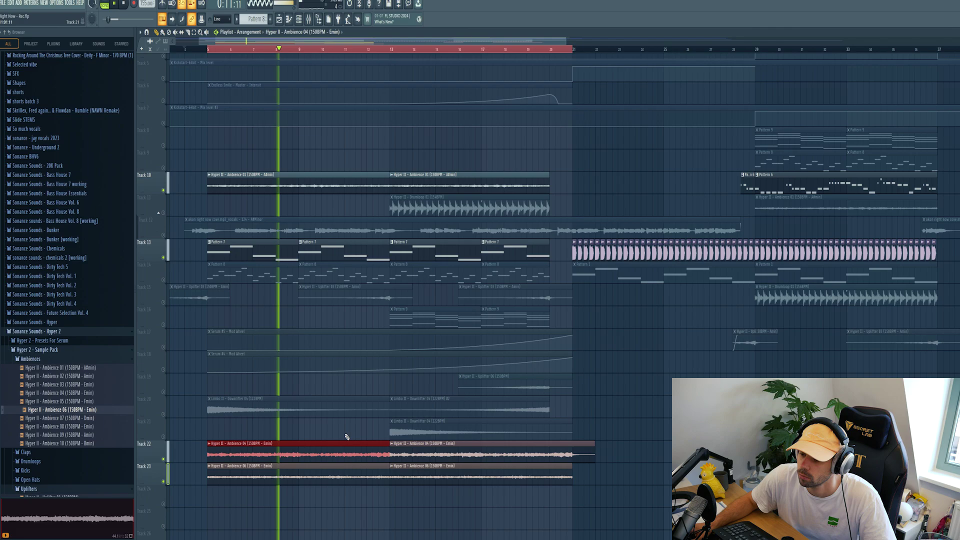
# Route the Hyper II - Ambience 04 and 06 samples to mixer track 17
pyautogui.doubleClick(332, 443)
pyautogui.hotkey('ctrl', 'l')
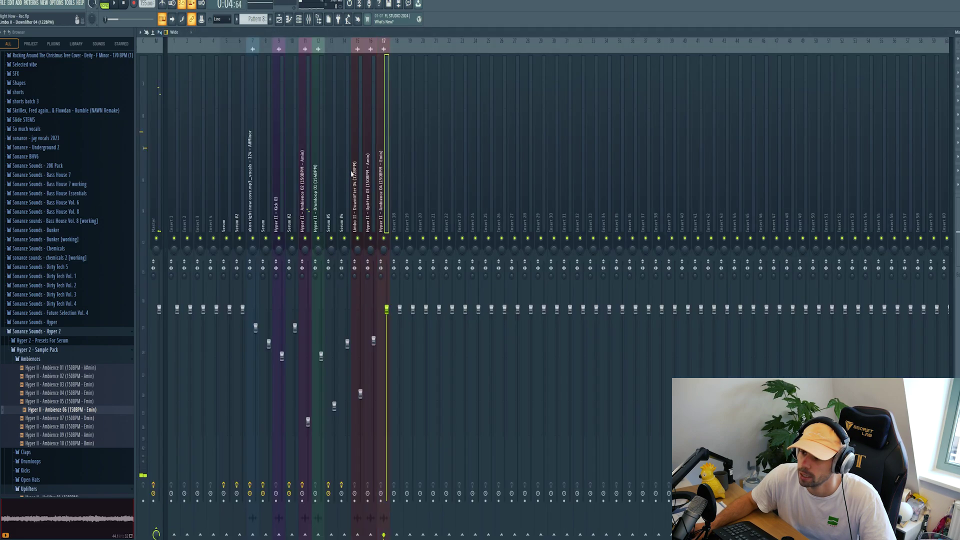
pyautogui.press('F9')
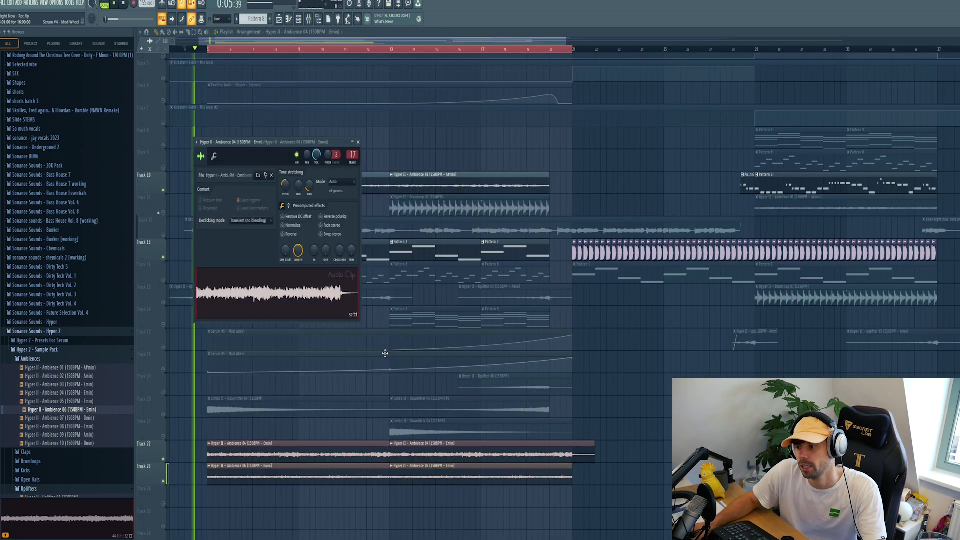
# Route the Hyper II - Ambience 06 sample to mixer track 18 and add an S1 Imager Stereo to that track
pyautogui.doubleClick(300, 478)
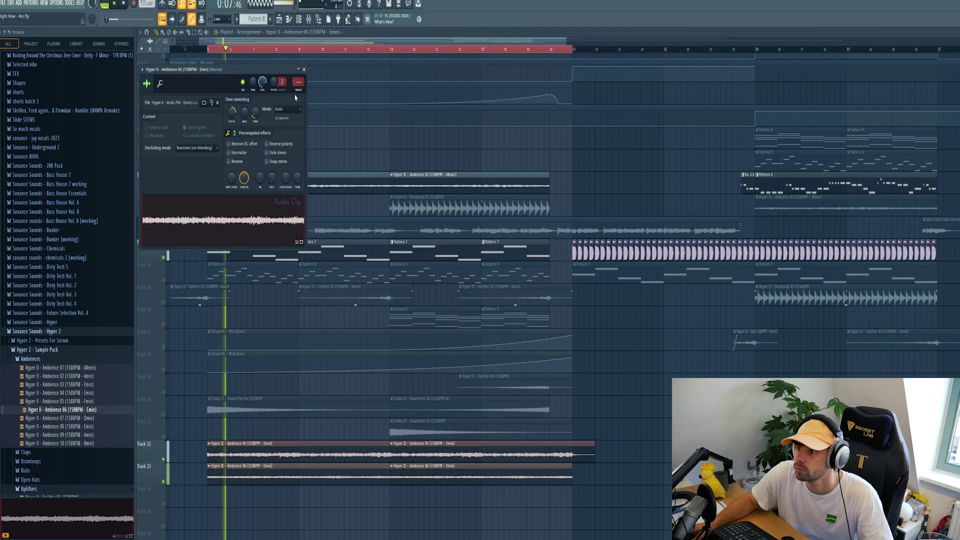
pyautogui.press('F9')
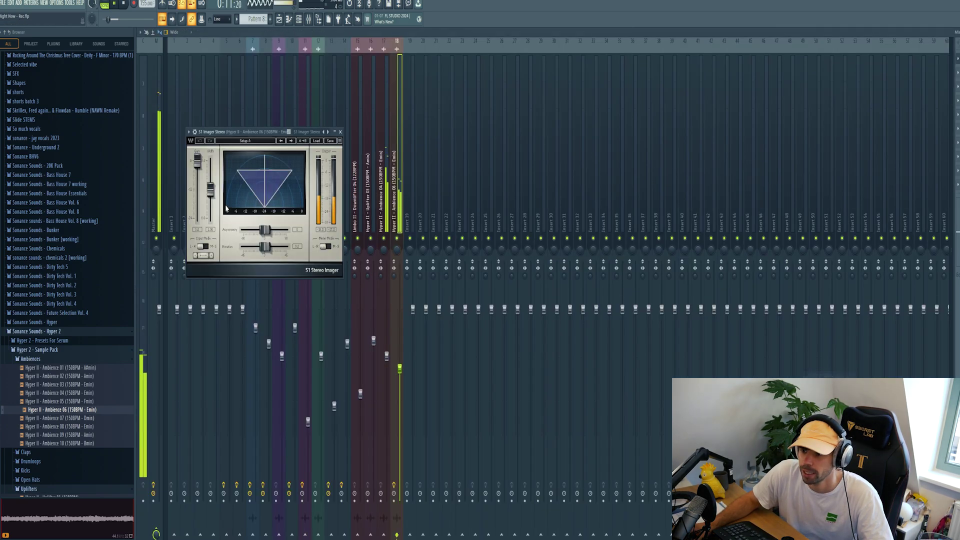
pyautogui.moveTo(235, 131); pyautogui.dragTo(523, 125)
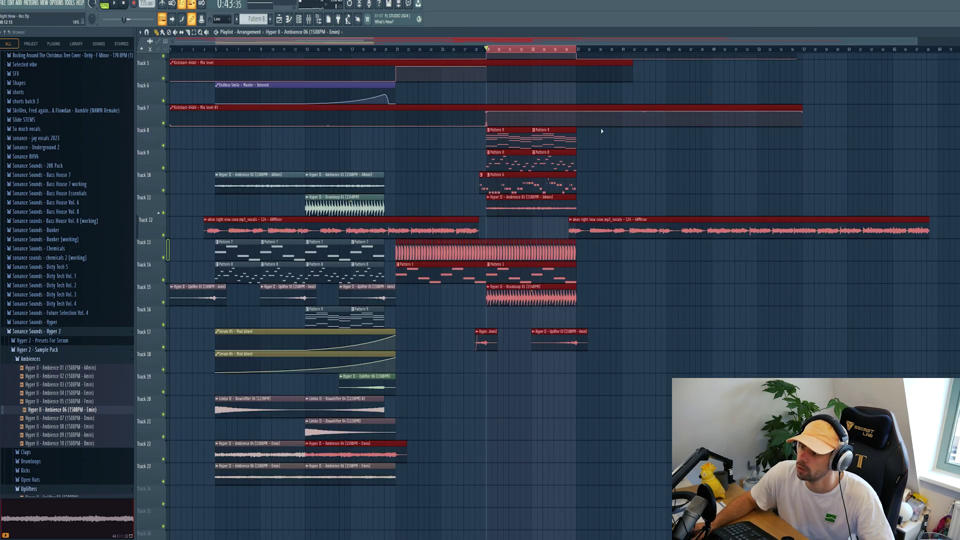
# Solo Tracks 9, 10, 13 and 14 and play the drop section from bar 29
pyautogui.keyDown('ctrl'); pyautogui.click(601, 131); pyautogui.keyUp('ctrl')
pyautogui.scroll(3, 670, 185)
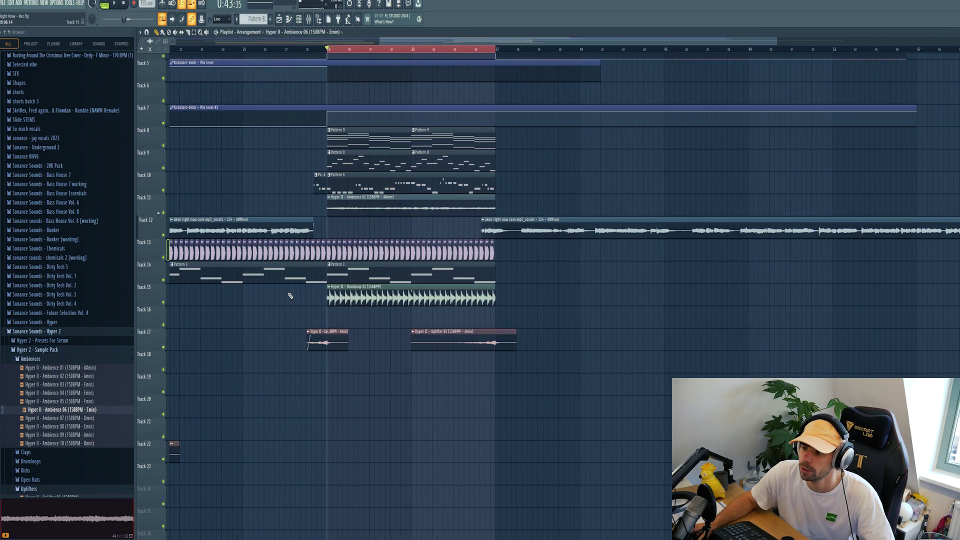
pyautogui.rightClick(163, 279)
pyautogui.press('space')
pyautogui.click(164, 191)
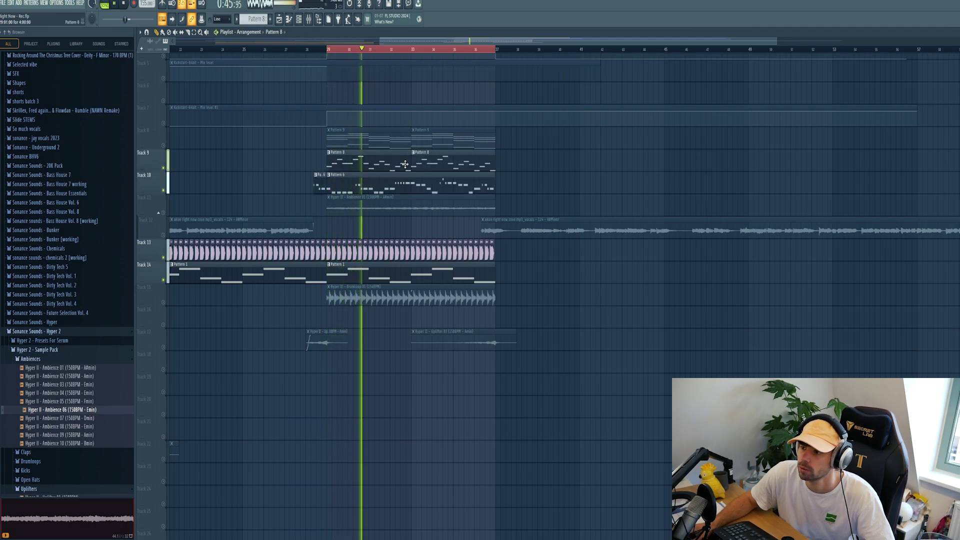
# Solo the Serum #4 mixer track to check its sound, restore all mixer tracks and select Serum #4
pyautogui.doubleClick(332, 181)
pyautogui.click(309, 19)
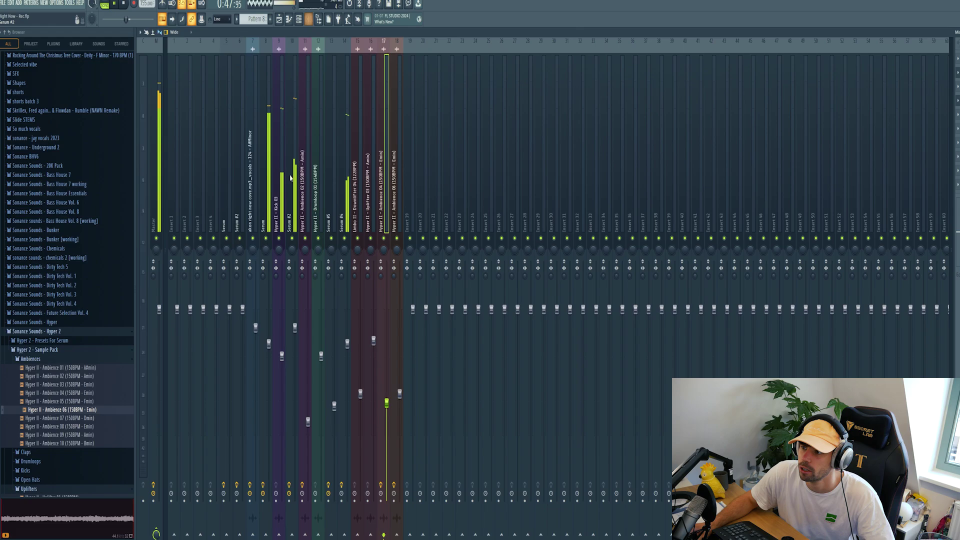
pyautogui.rightClick(344, 238)
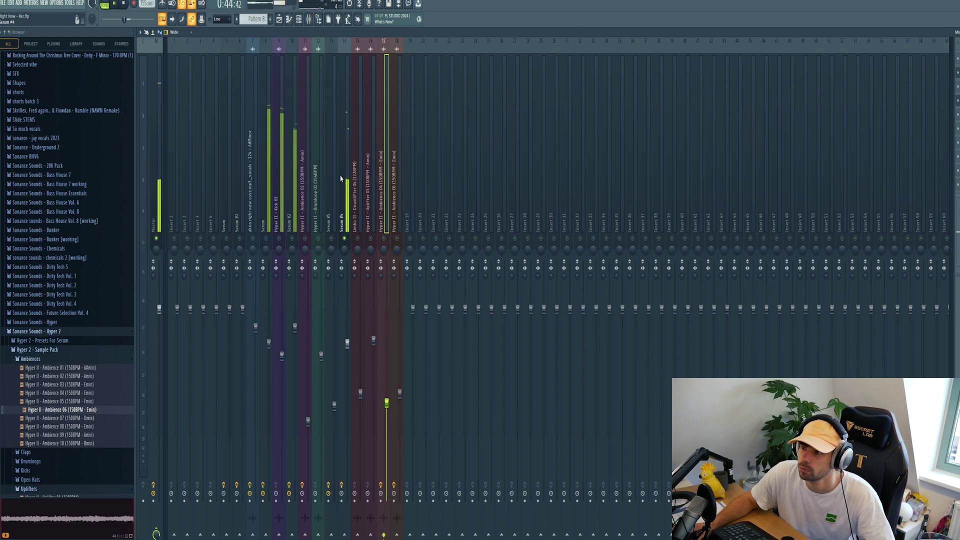
pyautogui.doubleClick(279, 19)
pyautogui.rightClick(344, 239)
pyautogui.click(345, 265)
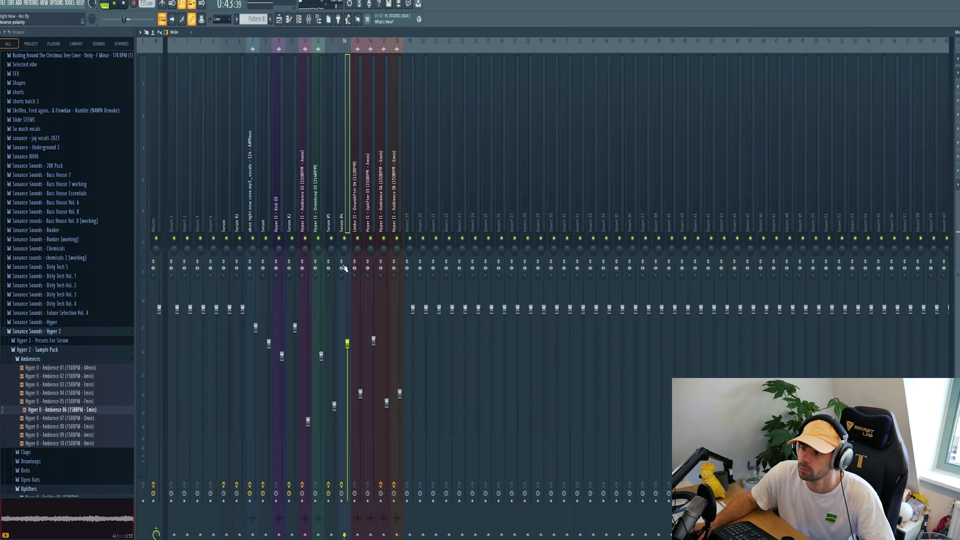
# Balance the Serum #4 mixer track against the playing drop, setting its volume to 76%
pyautogui.press('space')
pyautogui.scroll(-3, 348, 345)
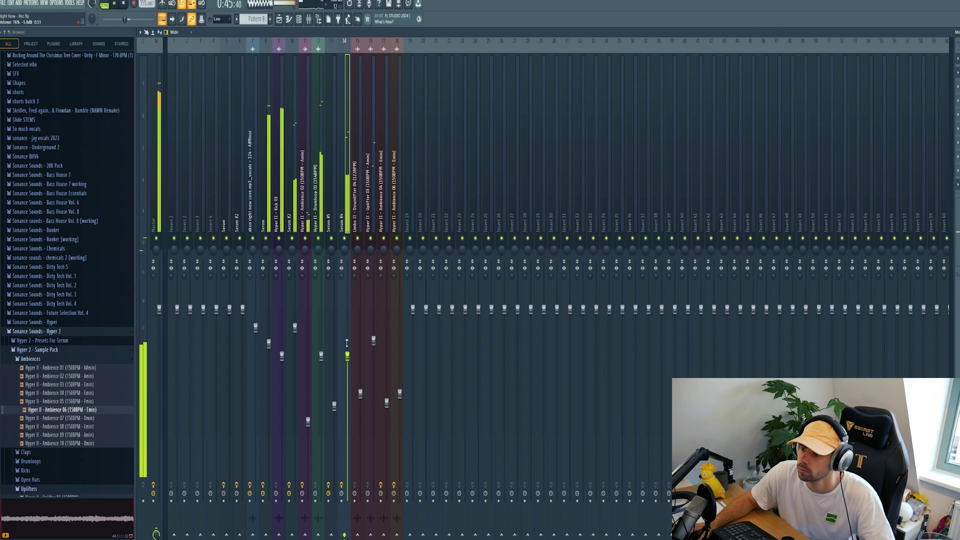
pyautogui.scroll(-10, 346, 343)
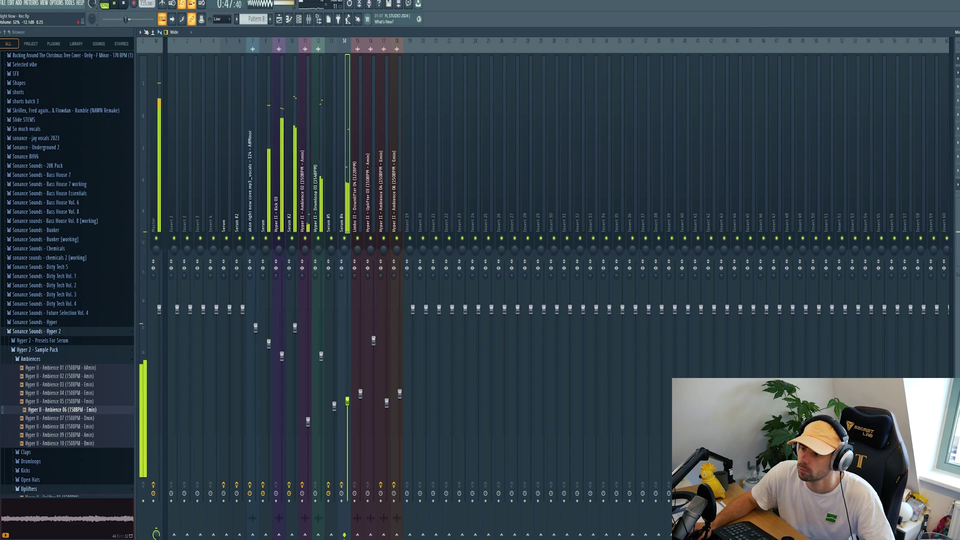
pyautogui.scroll(5, 347, 375)
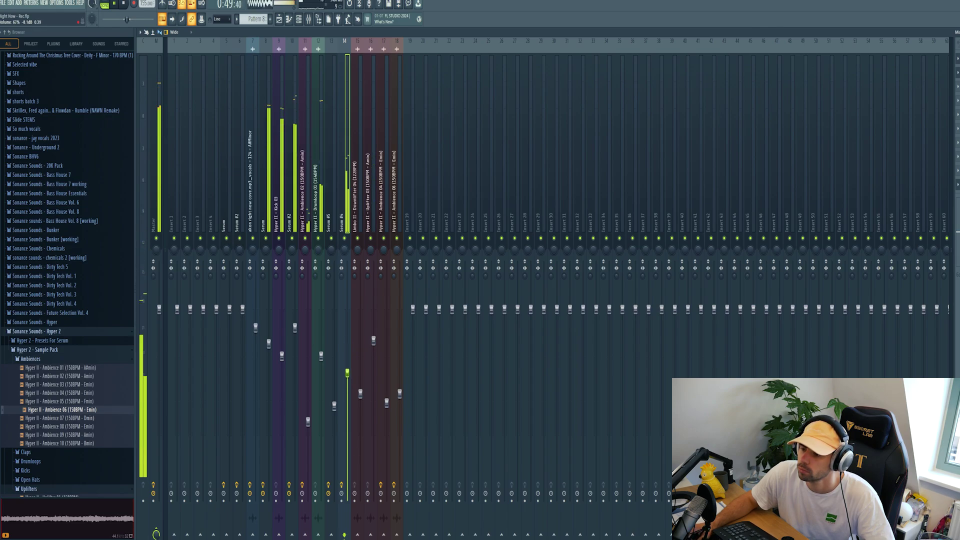
pyautogui.scroll(1, 347, 364)
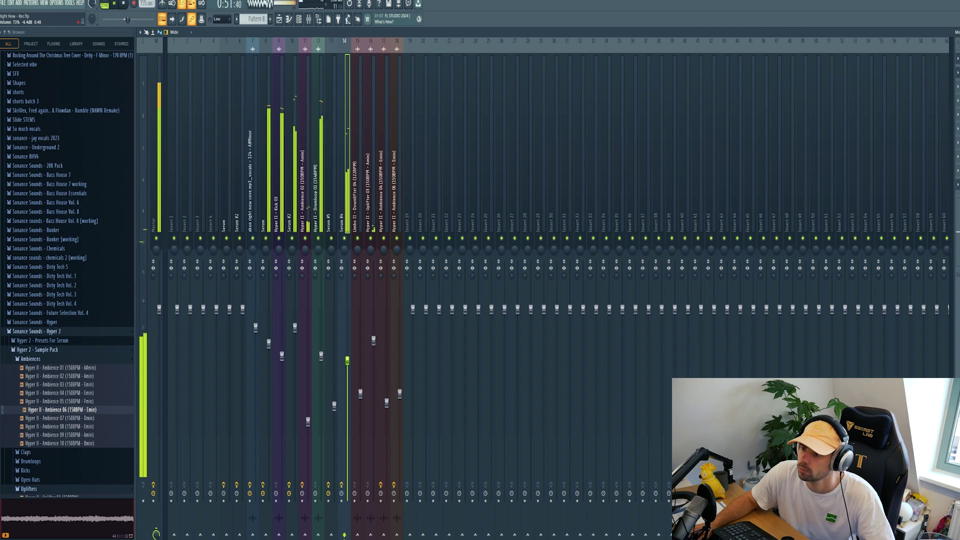
pyautogui.scroll(1, 347, 359)
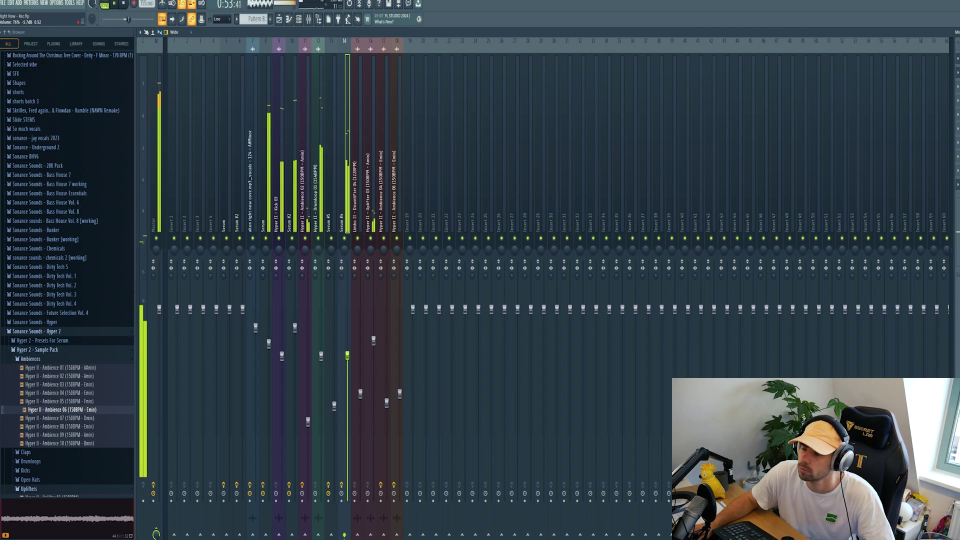
# Copy the Serum #5 and Serum #4 Mod Wheel automation clips to Tracks 18 and 19, covering bars 29 to 37
pyautogui.press('F5')
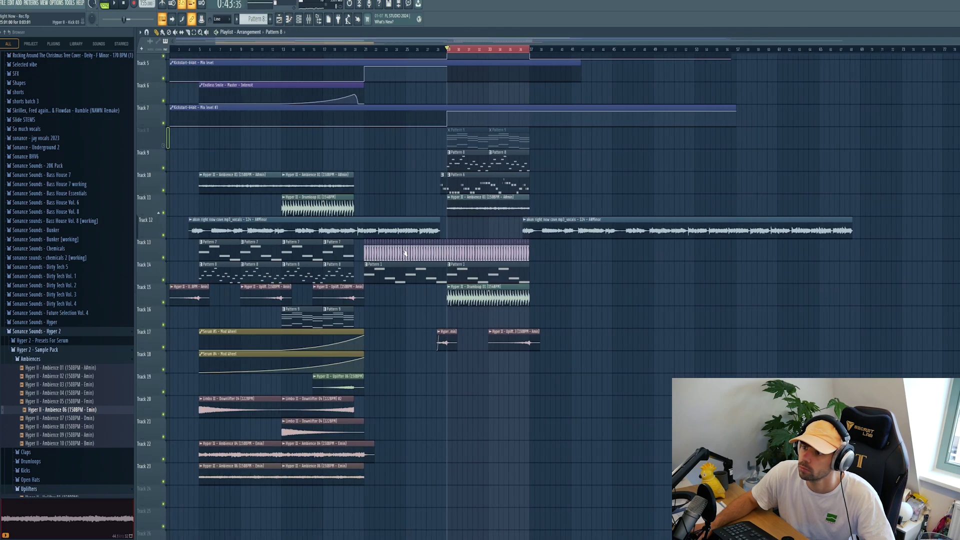
pyautogui.moveTo(267, 342); pyautogui.dragTo(429, 371)
# Slice the first half beat off the Pattern 9 and Pattern 8 clips at bar 29 and copy both slices to bar 27
pyautogui.scroll(2, 385, 372)
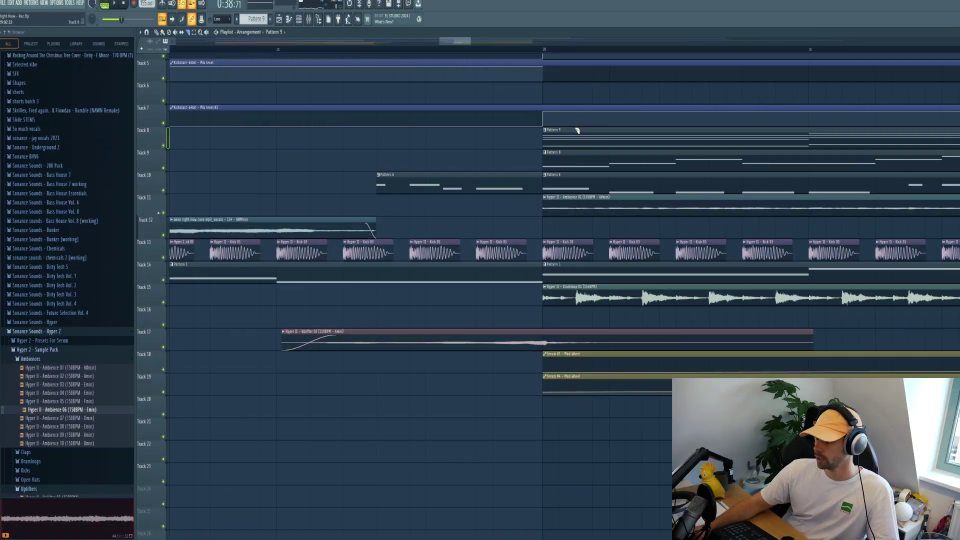
pyautogui.moveTo(577, 131); pyautogui.dragTo(578, 163)
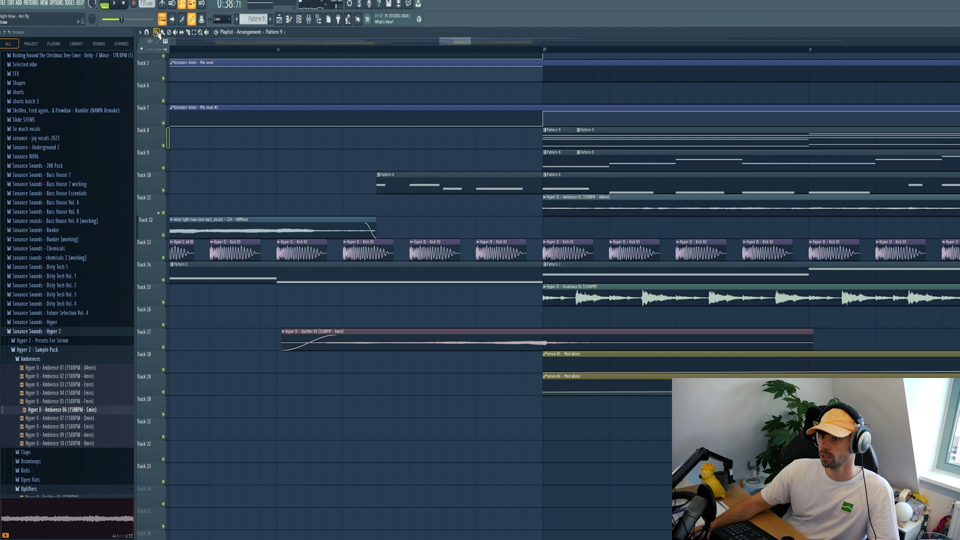
pyautogui.scroll(-2, 359, 165)
pyautogui.moveTo(426, 129); pyautogui.dragTo(277, 154)
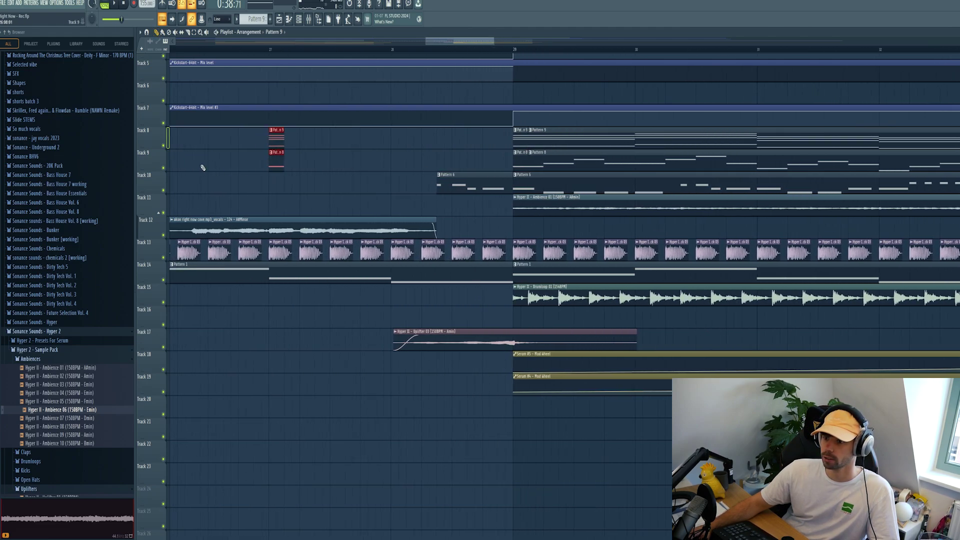
pyautogui.hotkey('ctrl', 'd')
# Solo Tracks 8 and 9 and play the short slices from just before bar 27
pyautogui.rightClick(163, 168)
pyautogui.click(163, 146)
pyautogui.click(253, 48)
pyautogui.press('space')
pyautogui.press('space')
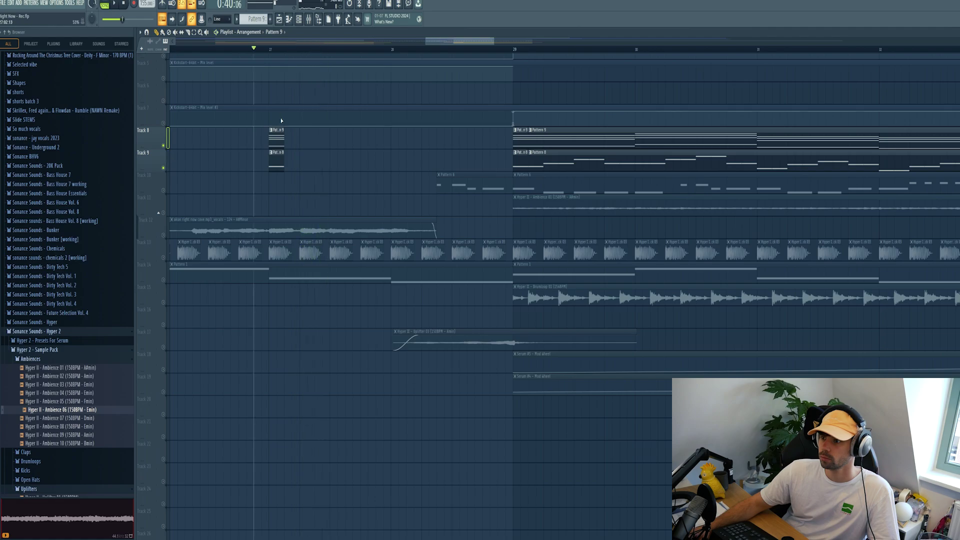
pyautogui.press('space')
# Add Edison to the Master mixer track and record the soloed chord slices with their reverb tail
pyautogui.press('F9')
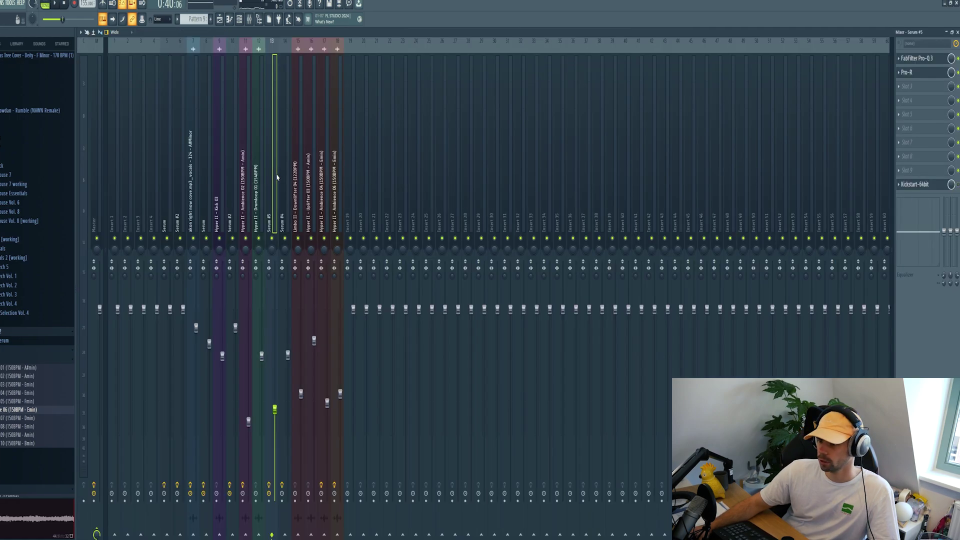
pyautogui.click(280, 178)
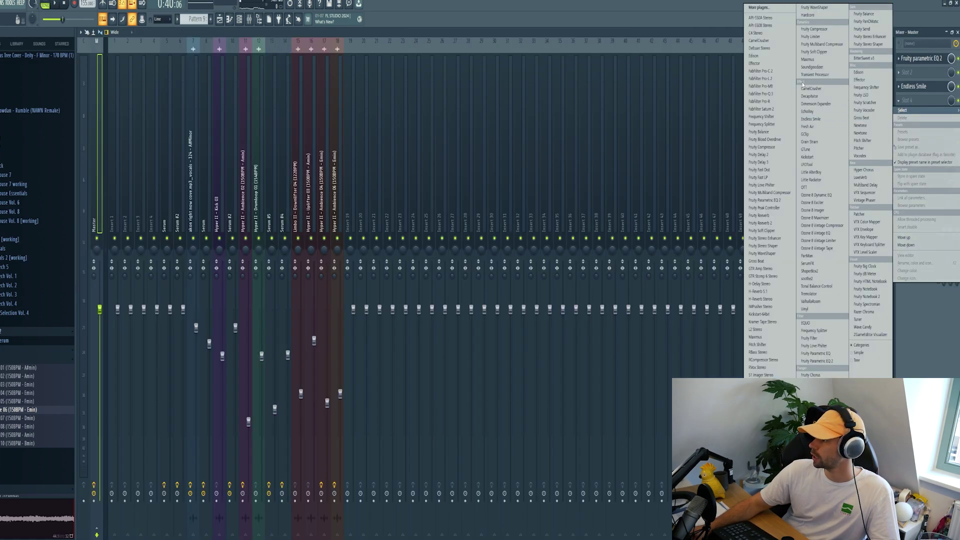
pyautogui.click(781, 56)
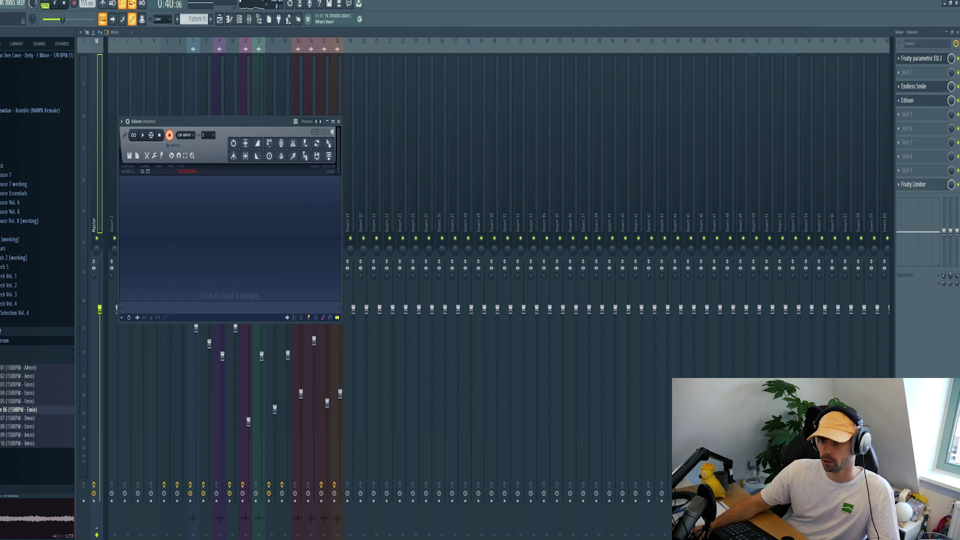
pyautogui.click(57, 4)
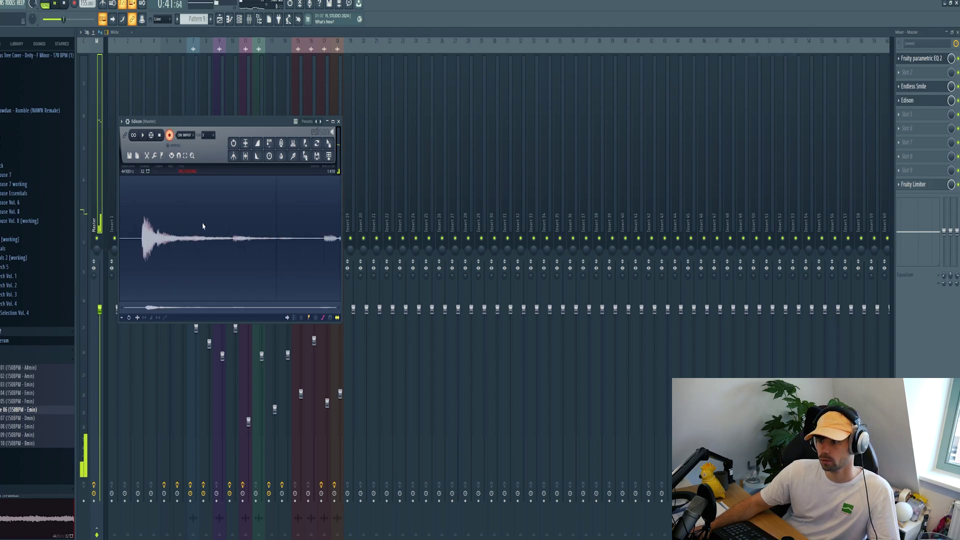
pyautogui.click(169, 135)
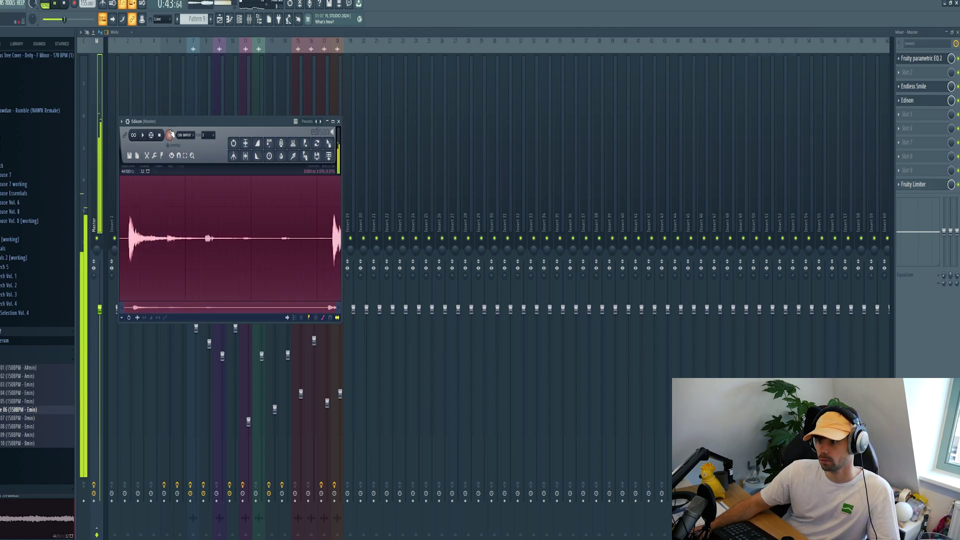
# Cut the second hit off the end of the Edison recording and place the recording on Track 9 in the playlist
pyautogui.moveTo(169, 124); pyautogui.dragTo(292, 143)
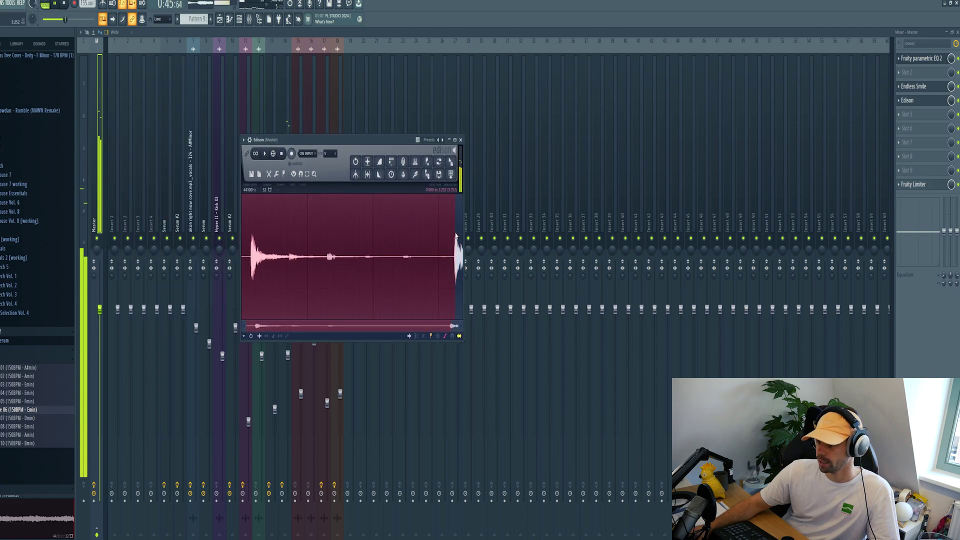
pyautogui.moveTo(453, 235); pyautogui.dragTo(699, 252)
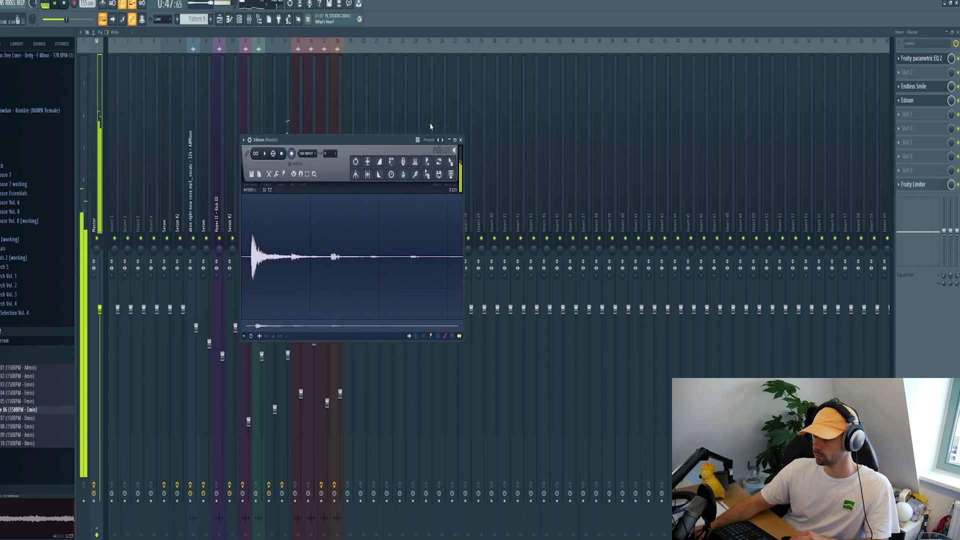
pyautogui.moveTo(450, 174); pyautogui.dragTo(263, 165)
pyautogui.press('F5')
# Delete the two short slices at bar 27 and reverse the recorded clip on Track 9
pyautogui.rightClick(213, 159)
pyautogui.rightClick(211, 141)
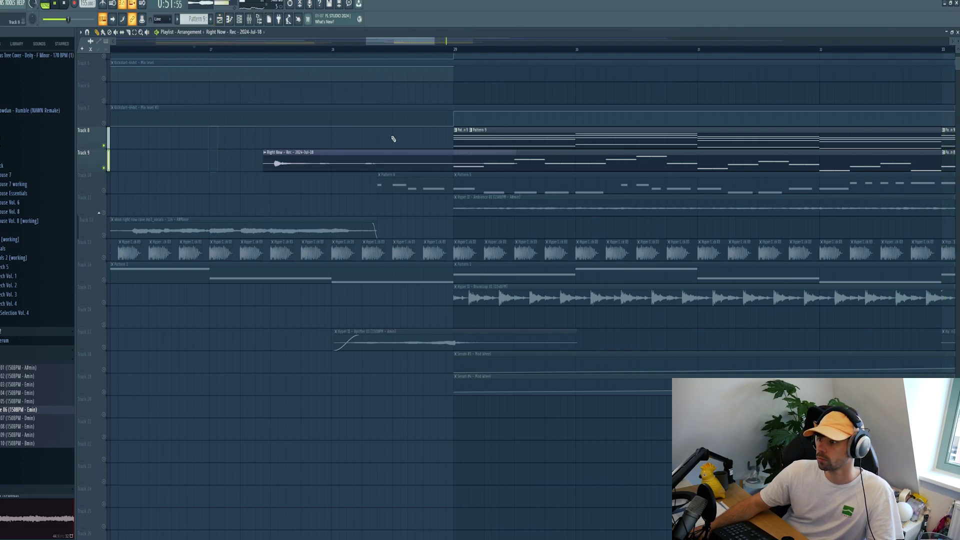
pyautogui.doubleClick(326, 156)
pyautogui.click(178, 172)
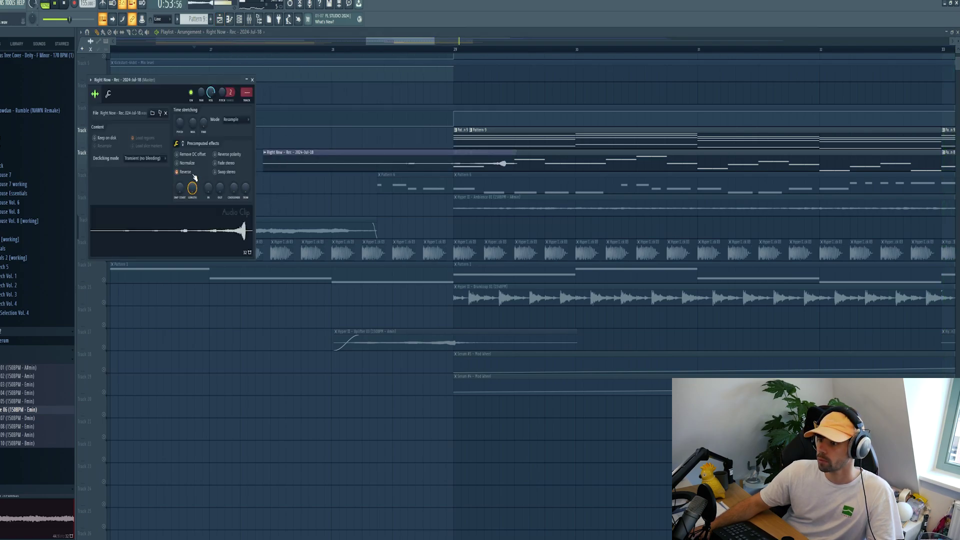
# Trim the reversed recording's end at its peak and place the clip on Track 11 so it ends at bar 29
pyautogui.moveTo(351, 160); pyautogui.dragTo(198, 159)
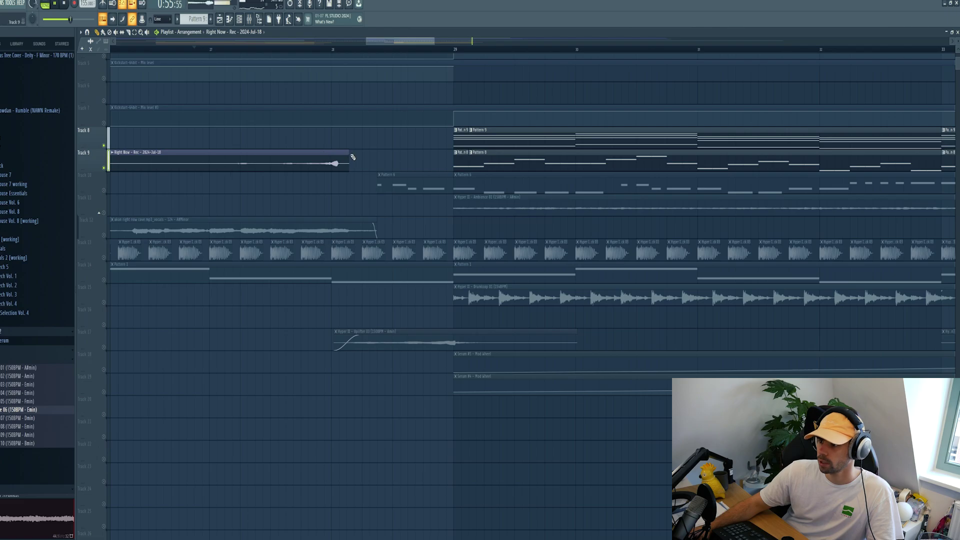
pyautogui.scroll(5, 335, 150)
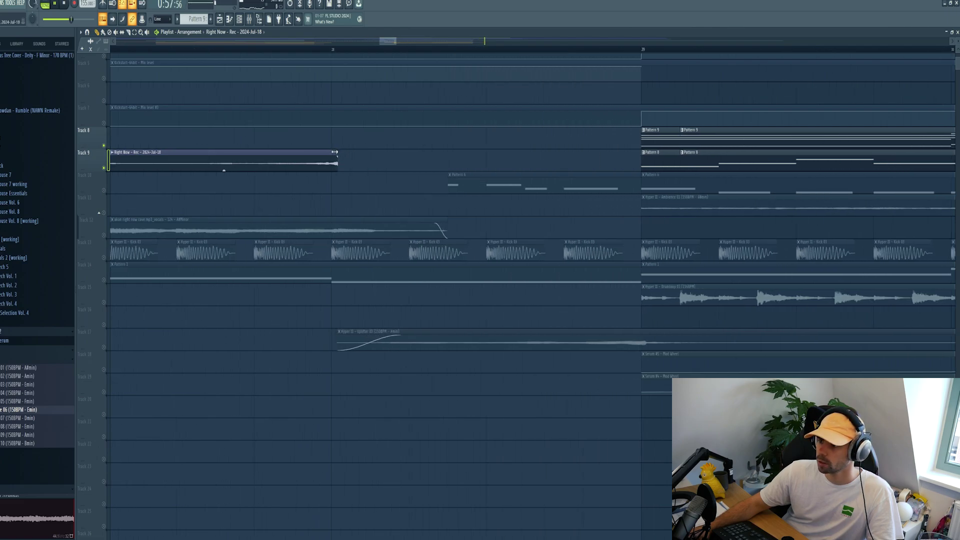
pyautogui.moveTo(340, 152); pyautogui.dragTo(321, 152)
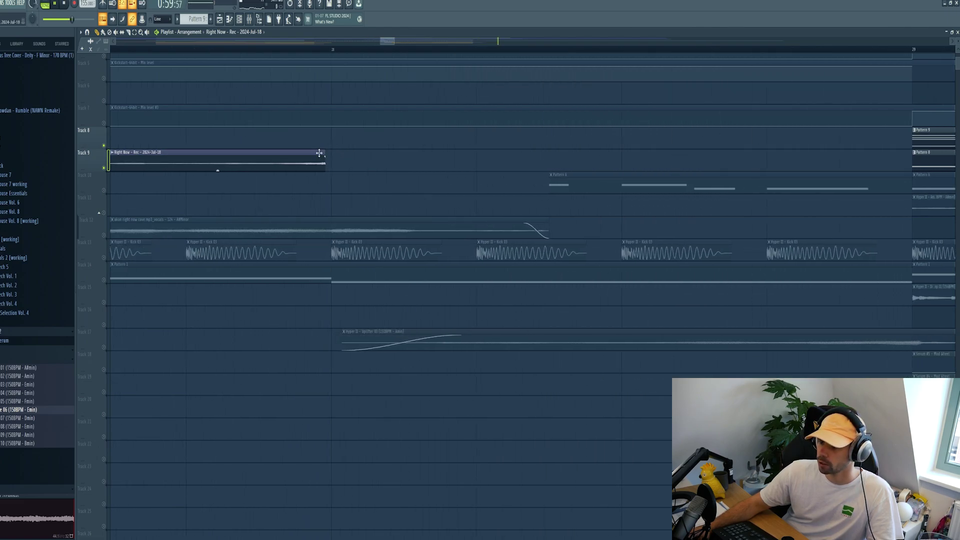
pyautogui.scroll(-5, 279, 178)
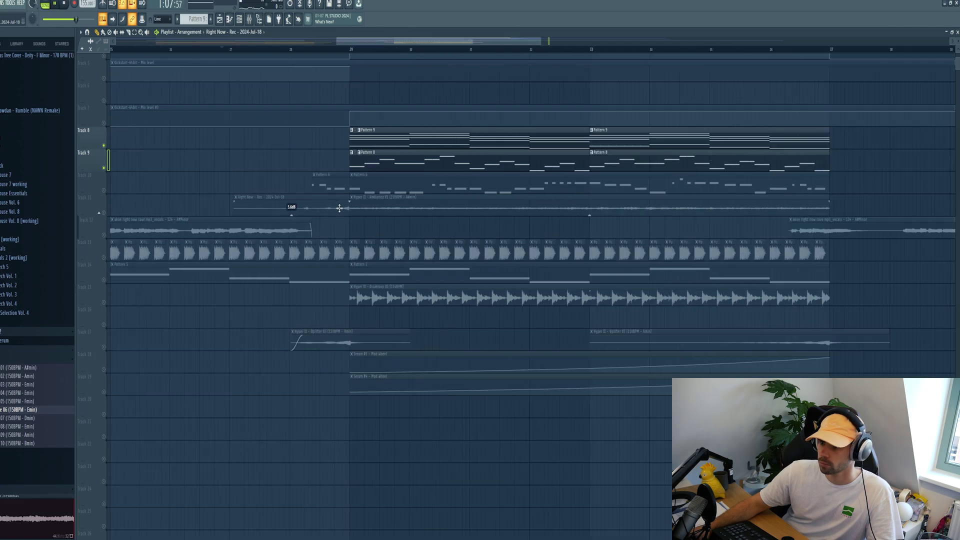
# Include Track 11 in the soloed playback before the drop and shorten the reversed clip to start shortly after bar 28
pyautogui.click(104, 214)
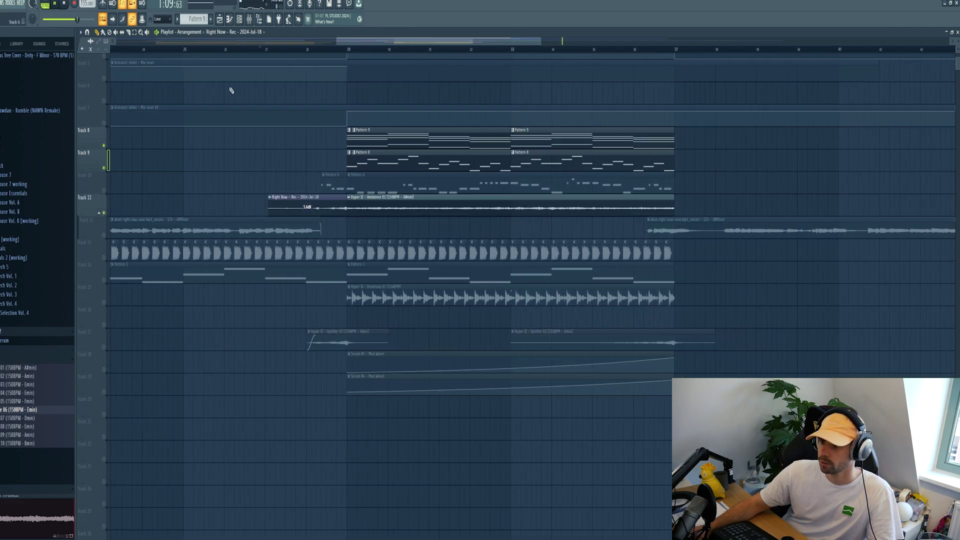
pyautogui.click(260, 49)
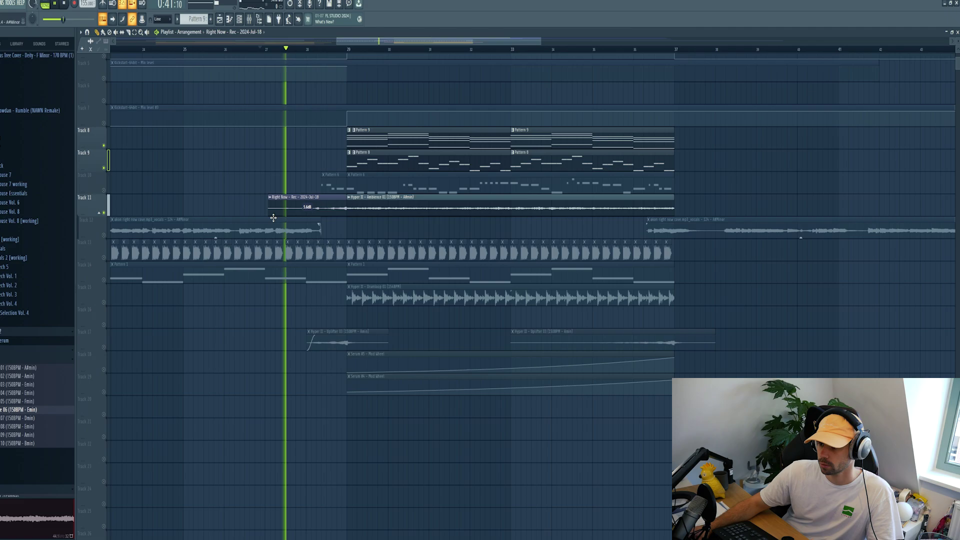
pyautogui.moveTo(269, 214); pyautogui.dragTo(315, 214)
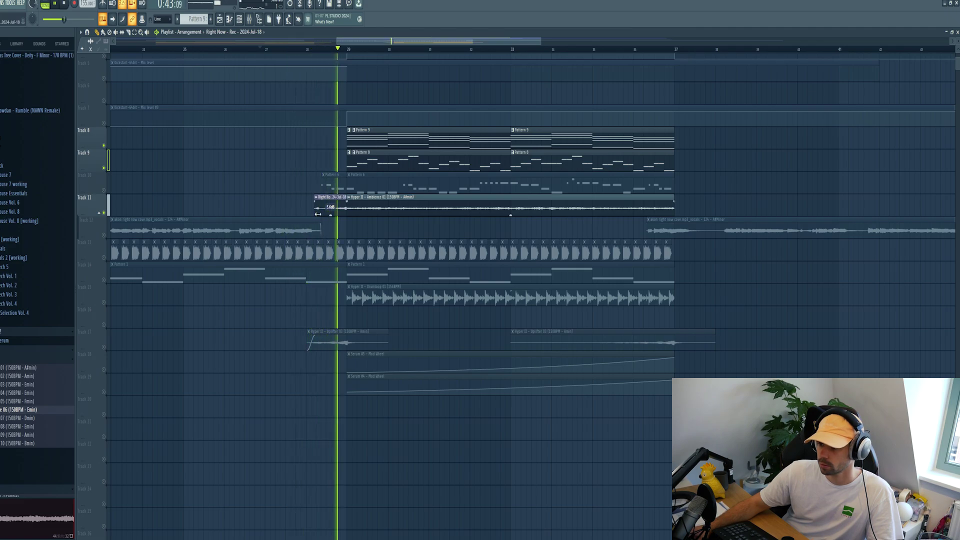
pyautogui.scroll(2, 324, 213)
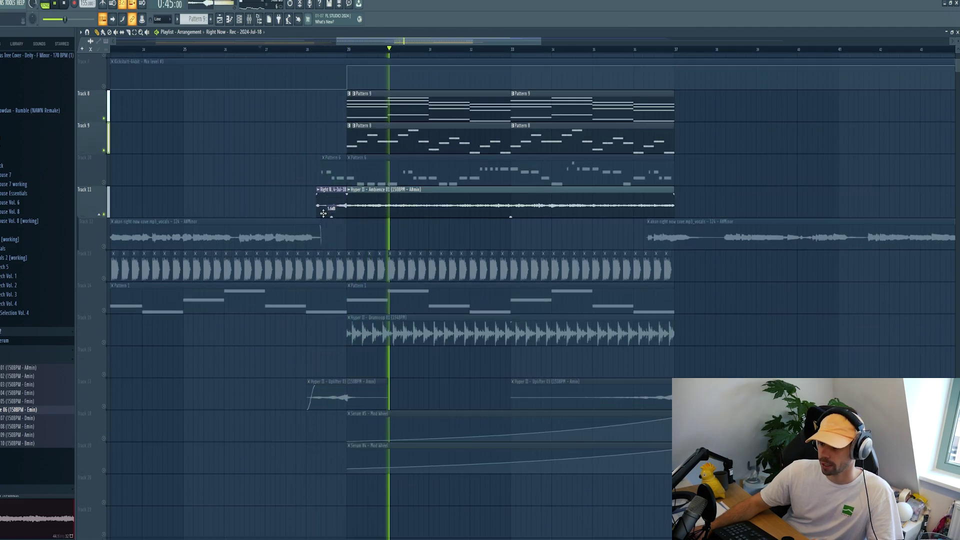
# Fine-tune the clip gain of the reversed recording on Track 11 while listening to the transition into the drop
pyautogui.scroll(1, 323, 214)
pyautogui.scroll(4, 322, 214)
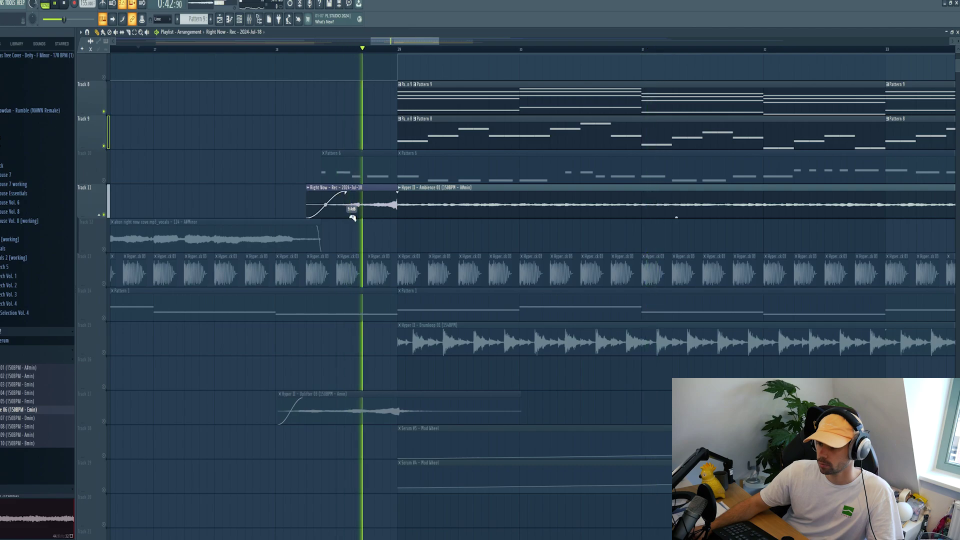
pyautogui.moveTo(352, 218); pyautogui.dragTo(353, 216)
pyautogui.scroll(-1, 353, 216)
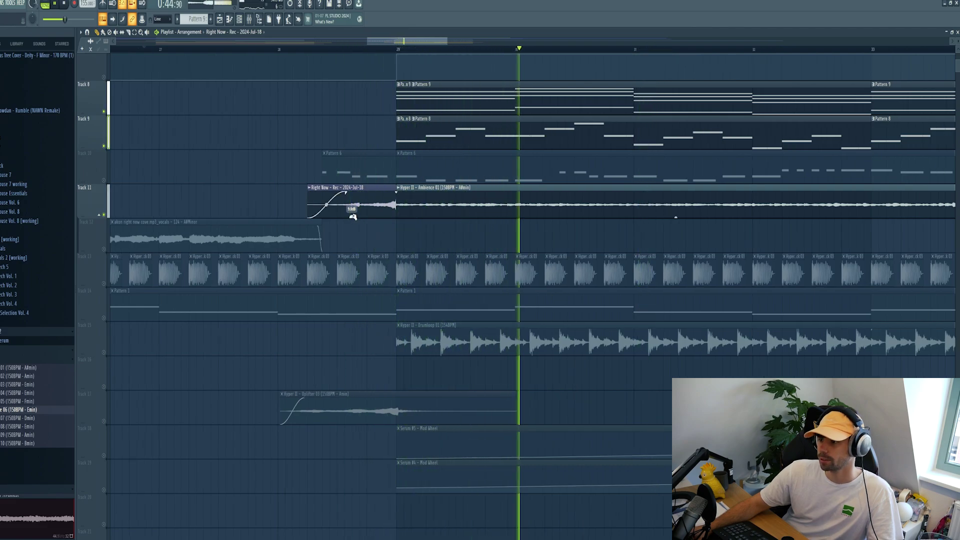
pyautogui.scroll(-2, 353, 218)
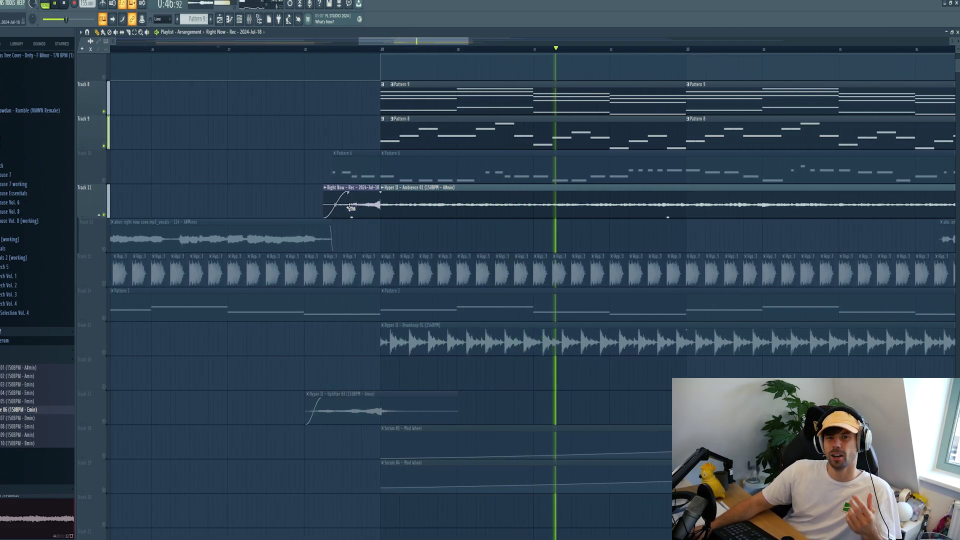
pyautogui.scroll(-5, 351, 208)
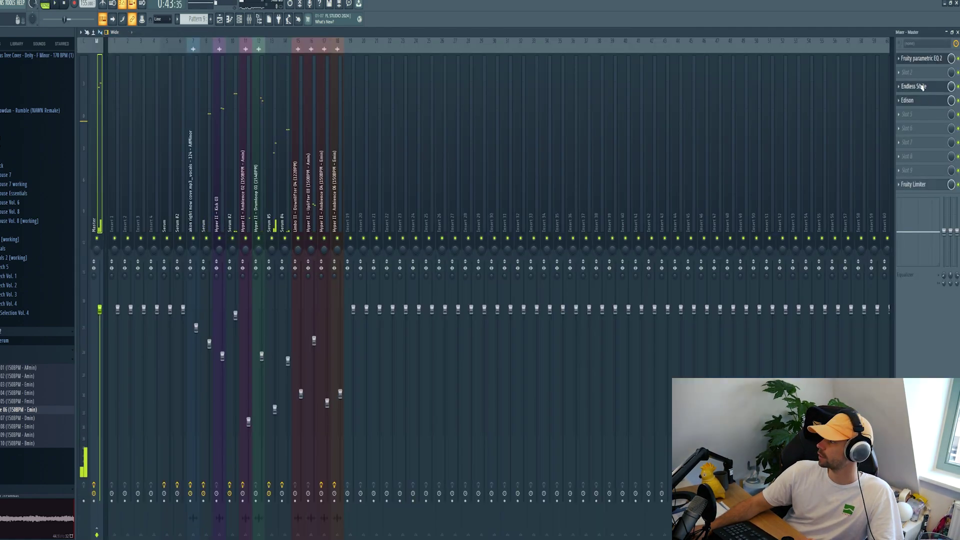
# Move Endless Smile to slot 2 and Edison to slot 3 of the master effect chain
pyautogui.scroll(1, 921, 87)
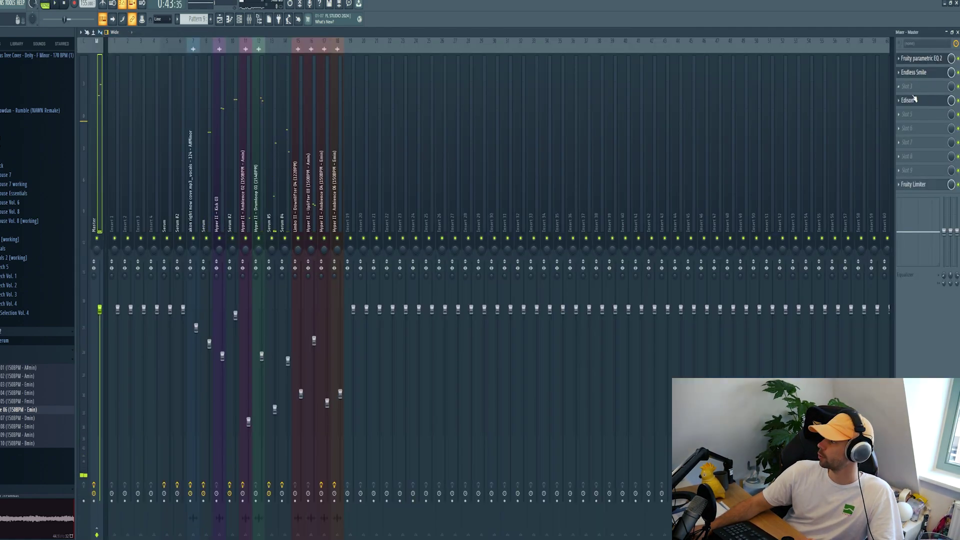
pyautogui.scroll(1, 915, 99)
# Insert Tonal Balance Control in slot 9 of the master, before Fruity Limiter, and play the drop in its Fine view
pyautogui.click(910, 100)
pyautogui.click(822, 286)
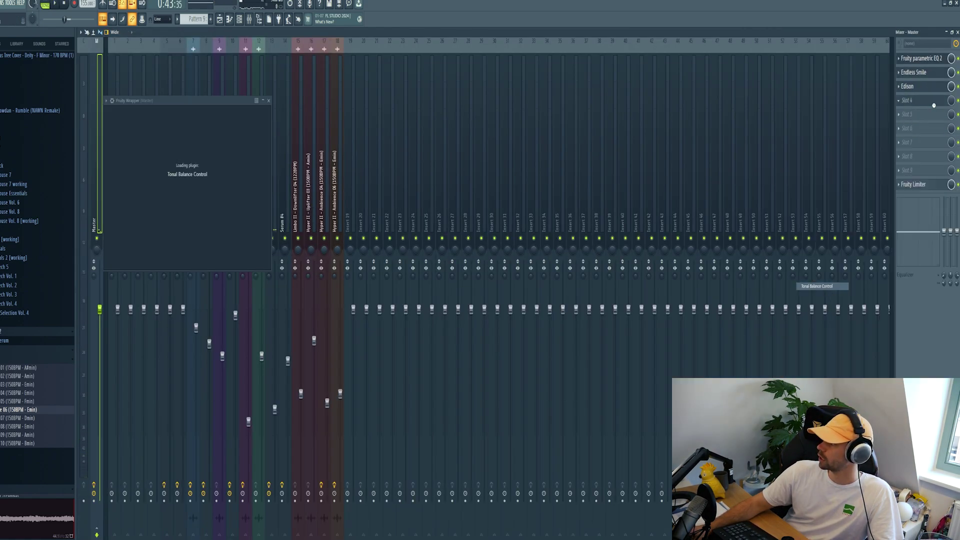
pyautogui.moveTo(933, 102); pyautogui.dragTo(938, 172)
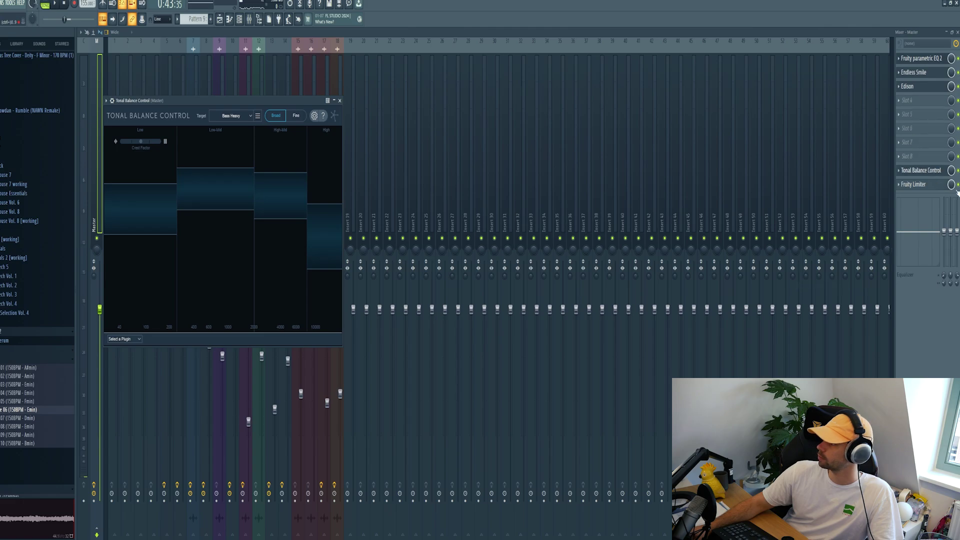
pyautogui.press('space')
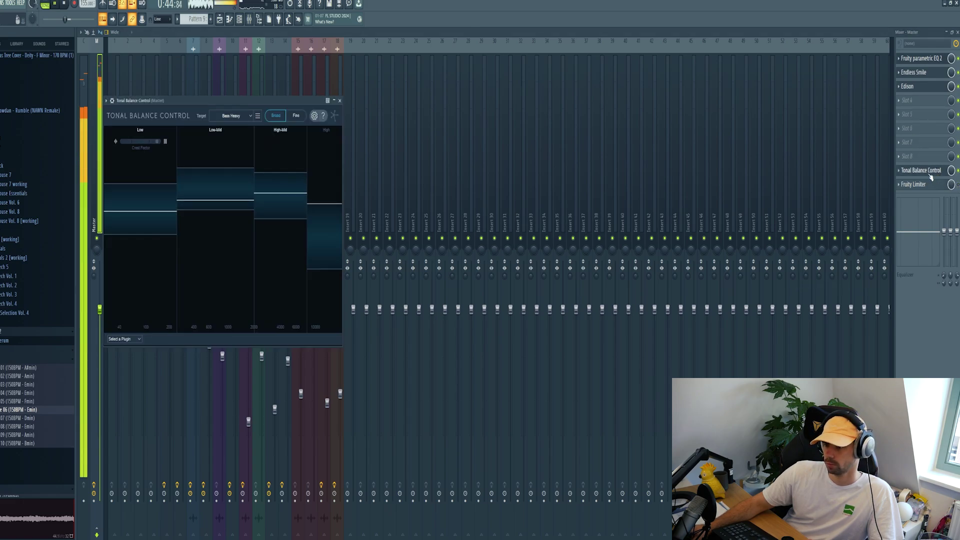
pyautogui.click(295, 116)
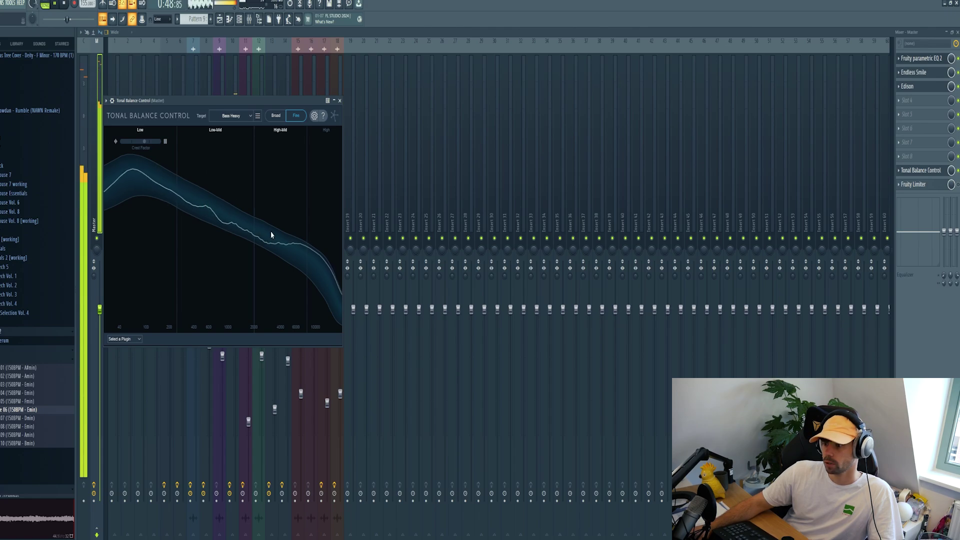
# Insert the API-550A Stereo equalizer in slot 4 of the master and place its window clear of the other plugins
pyautogui.click(915, 101)
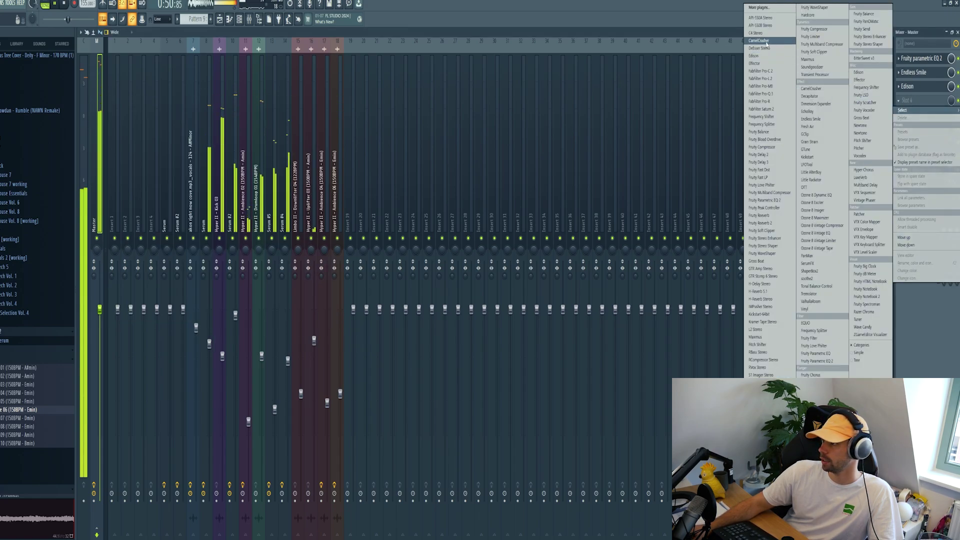
pyautogui.click(765, 18)
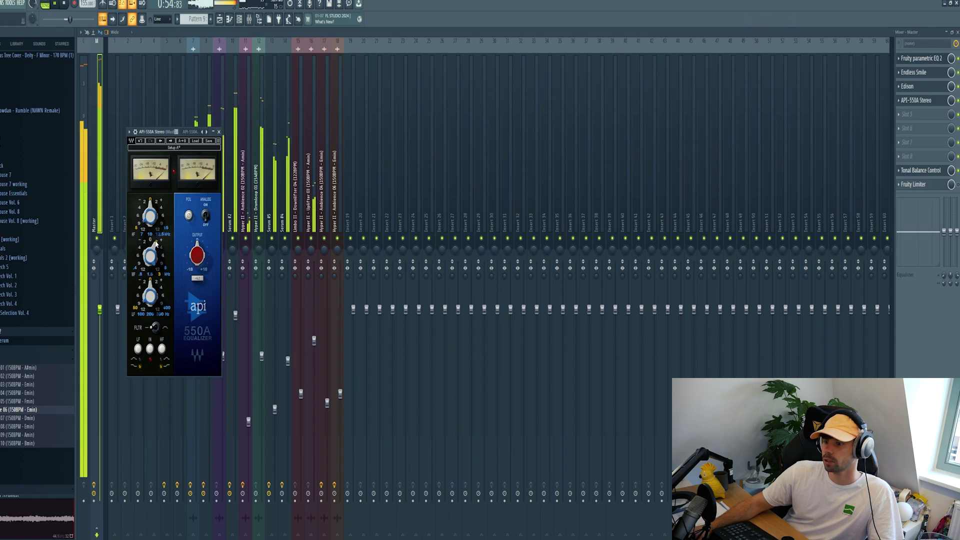
pyautogui.moveTo(150, 133); pyautogui.dragTo(440, 112)
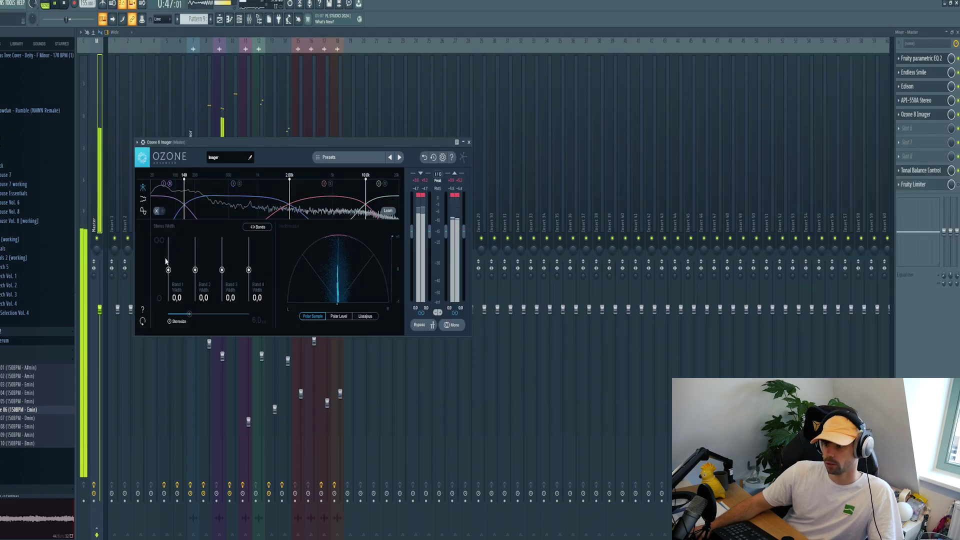
# Set Band 1 width to -100 in the master's Ozone 8 Imager and adjust the width in S1 Imager Stereo
pyautogui.moveTo(161, 183); pyautogui.dragTo(172, 191)
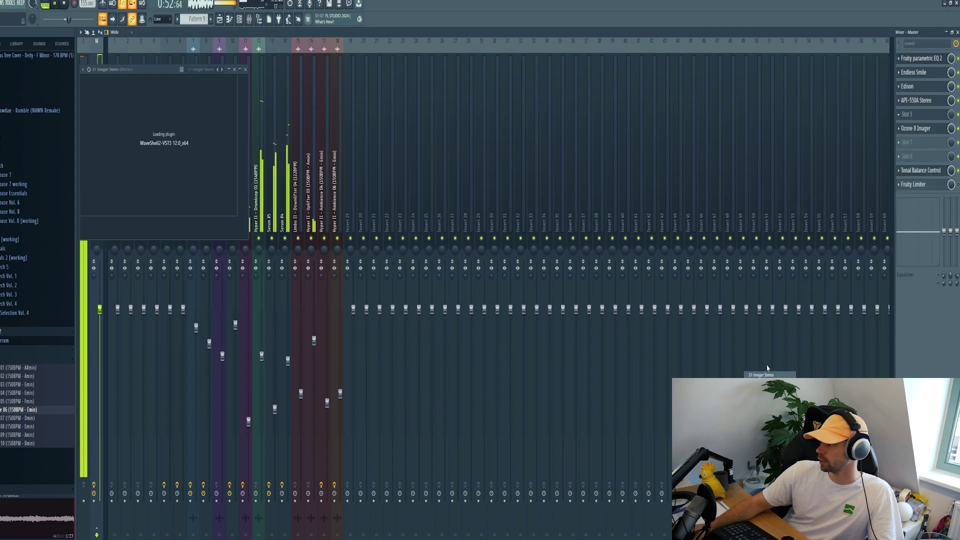
pyautogui.moveTo(105, 134); pyautogui.dragTo(104, 130)
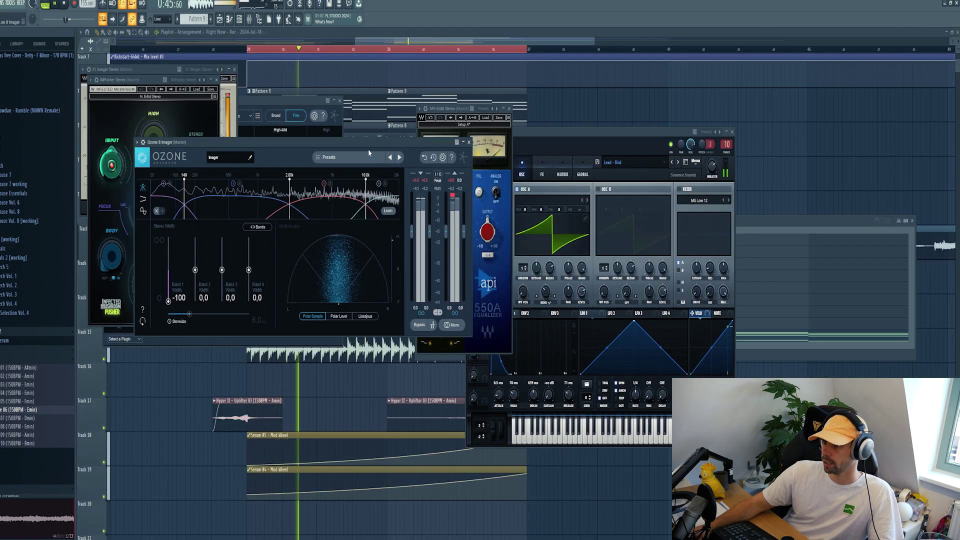
# Spread out the Ozone 8 Imager and IMPusher Stereo windows and fine-tune the Push control on IMPusher
pyautogui.moveTo(330, 142); pyautogui.dragTo(622, 131)
pyautogui.moveTo(133, 83); pyautogui.dragTo(603, 111)
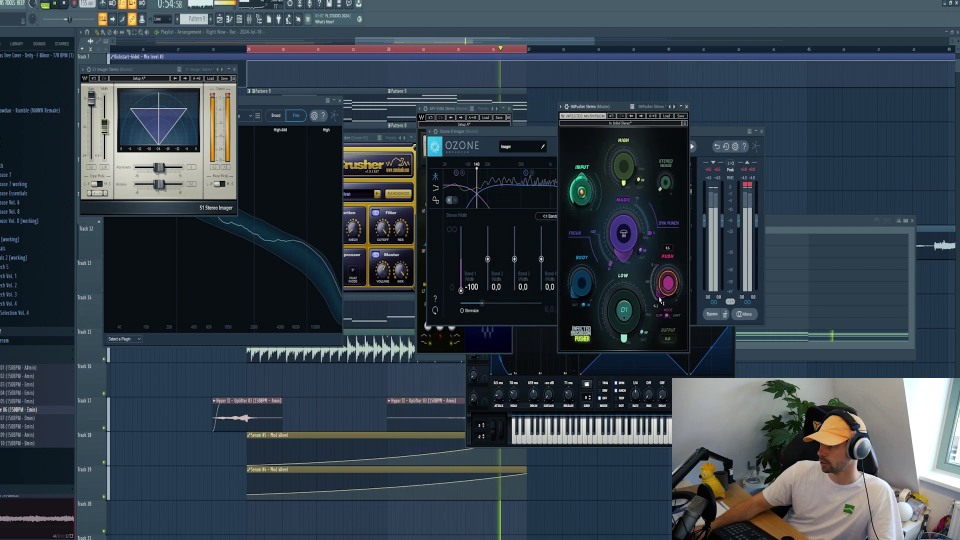
pyautogui.moveTo(664, 302); pyautogui.dragTo(660, 300)
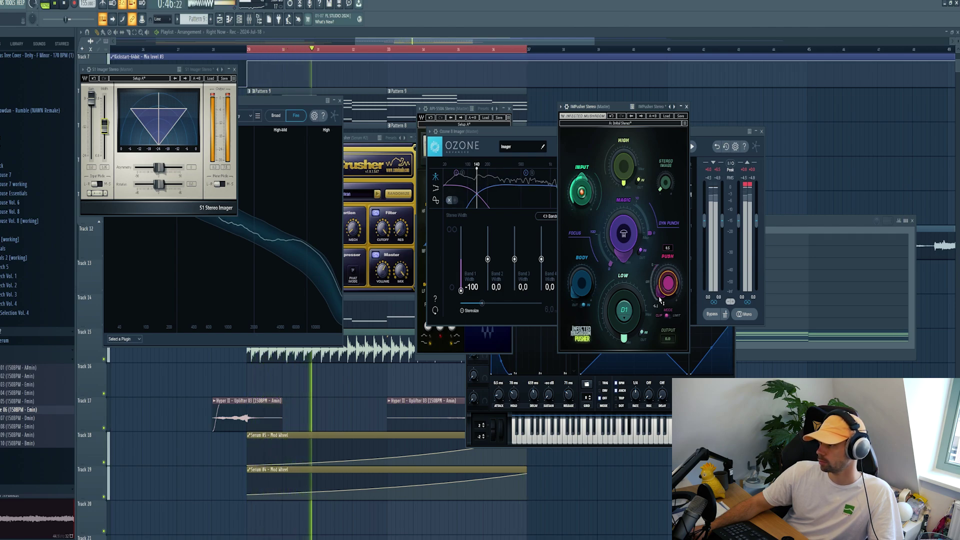
# Review the master effect chain in the mixer and return to the full playlist arrangement
pyautogui.click(250, 20)
pyautogui.click(250, 20)
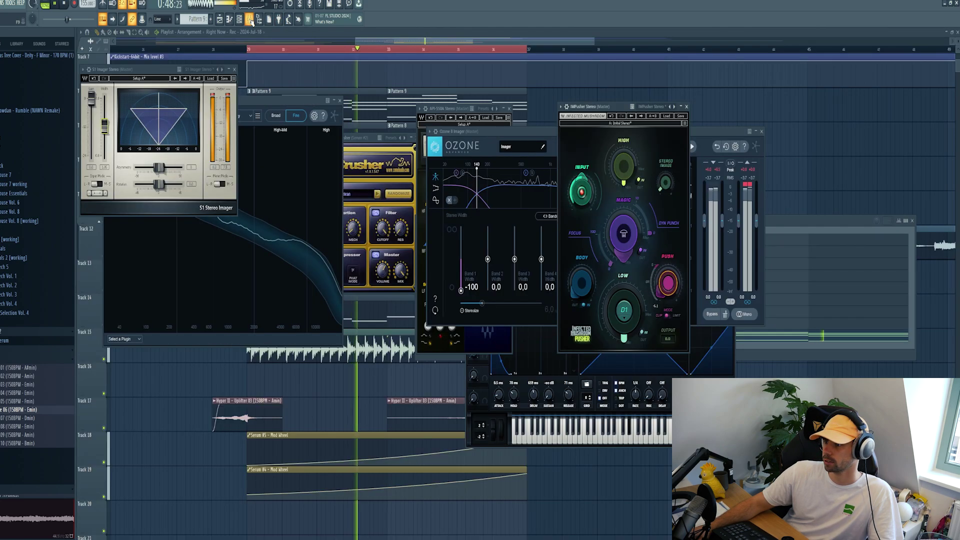
pyautogui.click(250, 20)
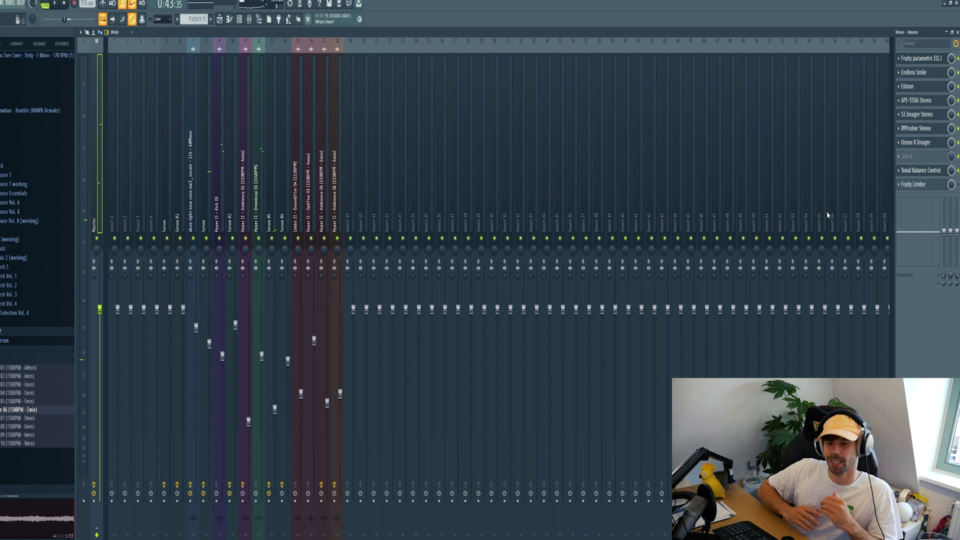
pyautogui.press('F9')
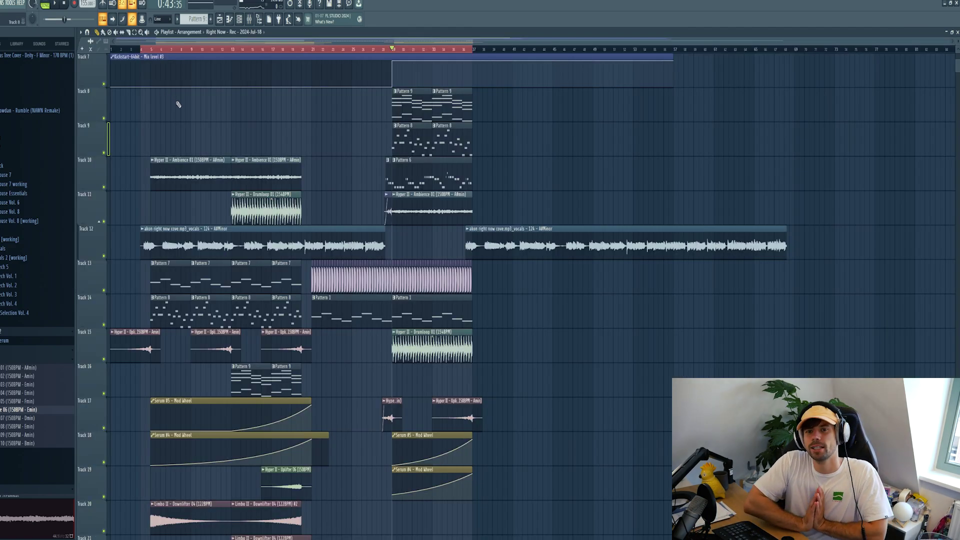